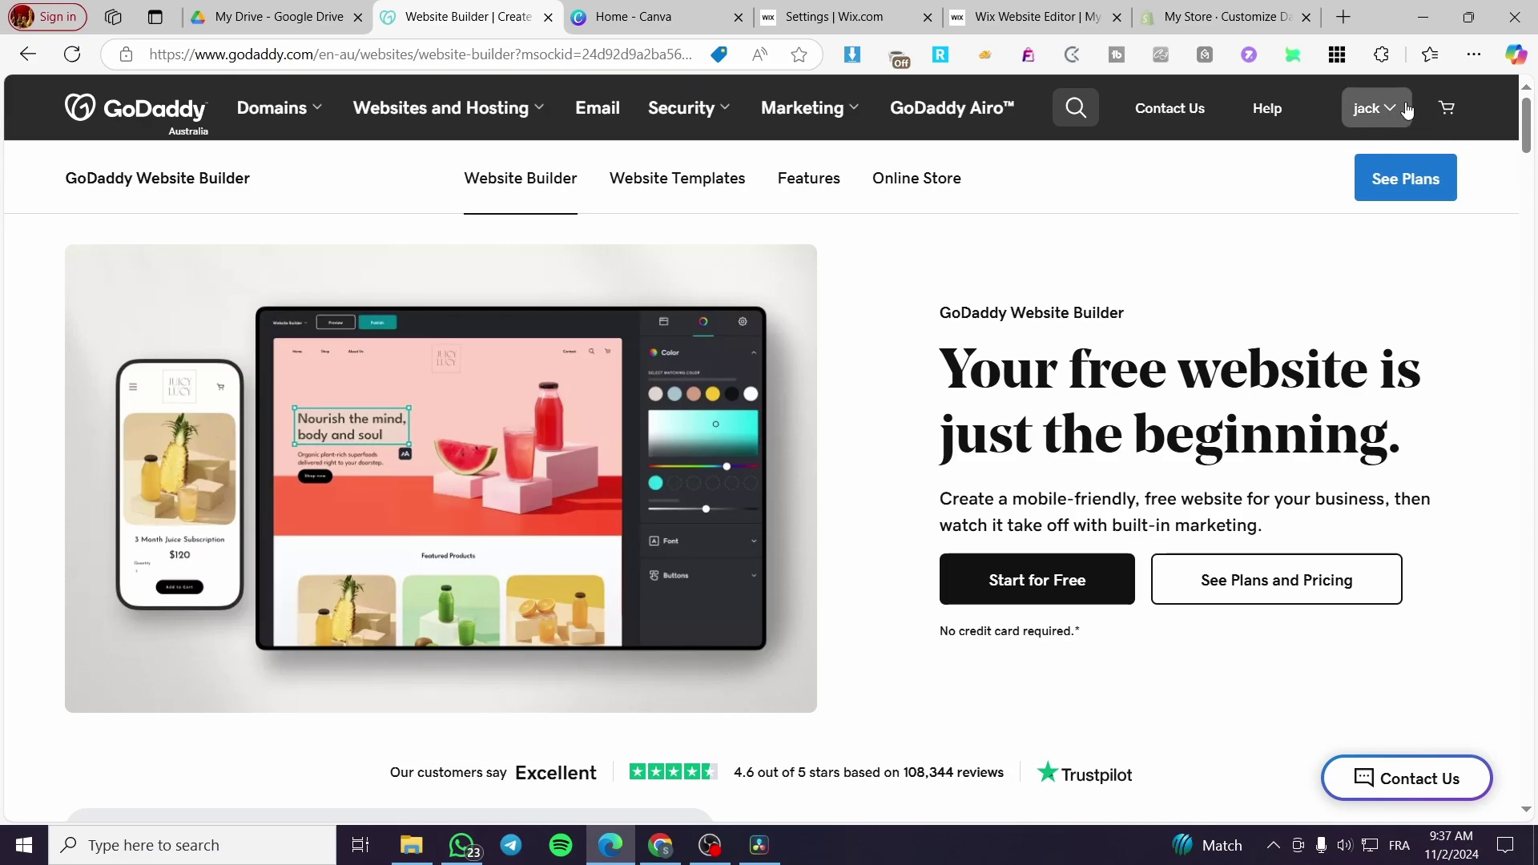
Go to Website Builder under Websites and Hosting and open the account menu
left_click(1382, 109)
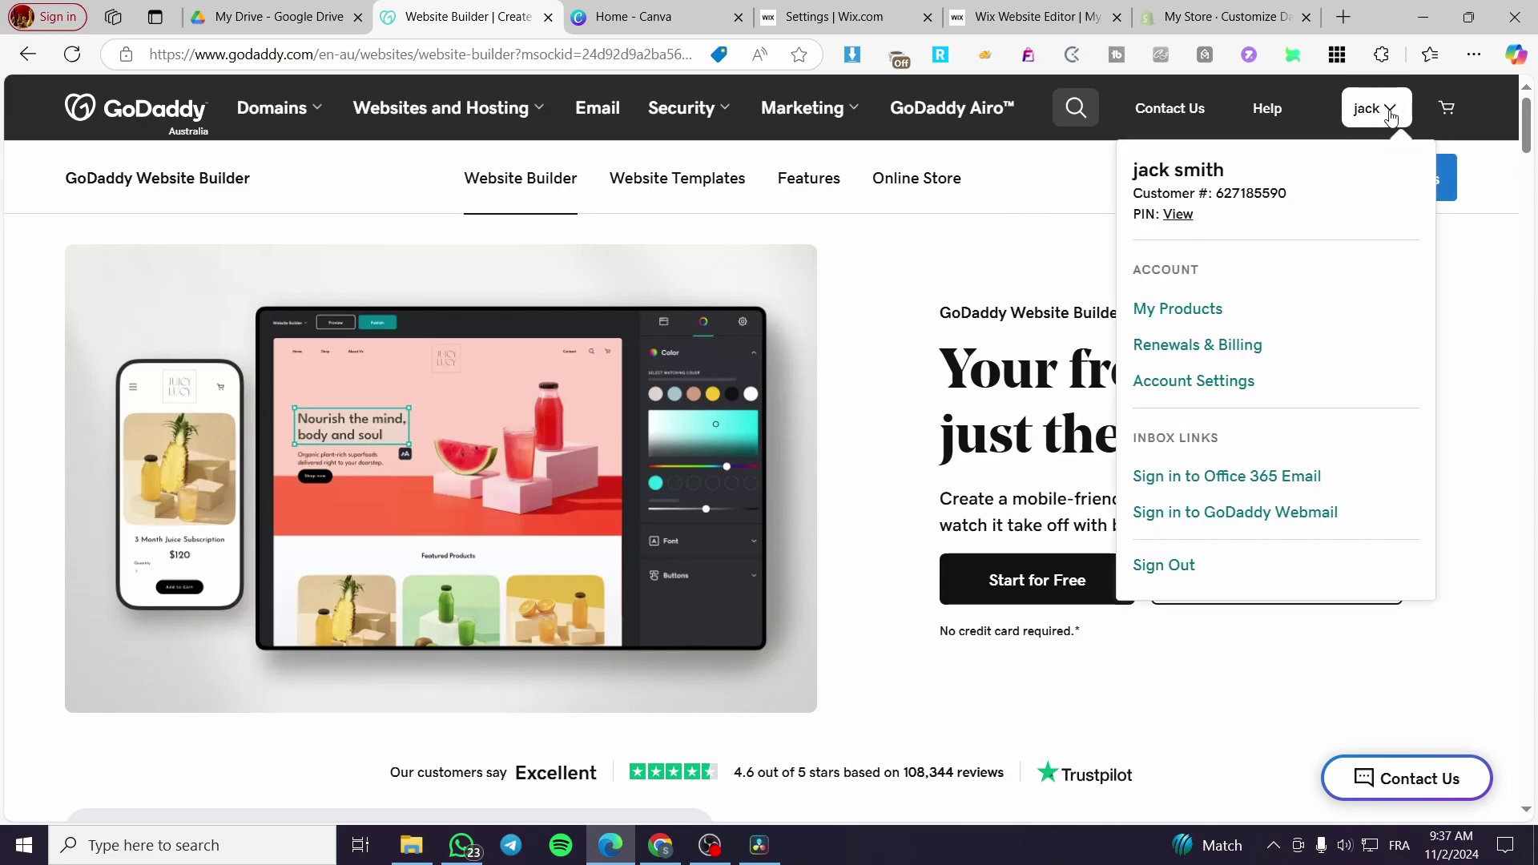
left_click(1390, 113)
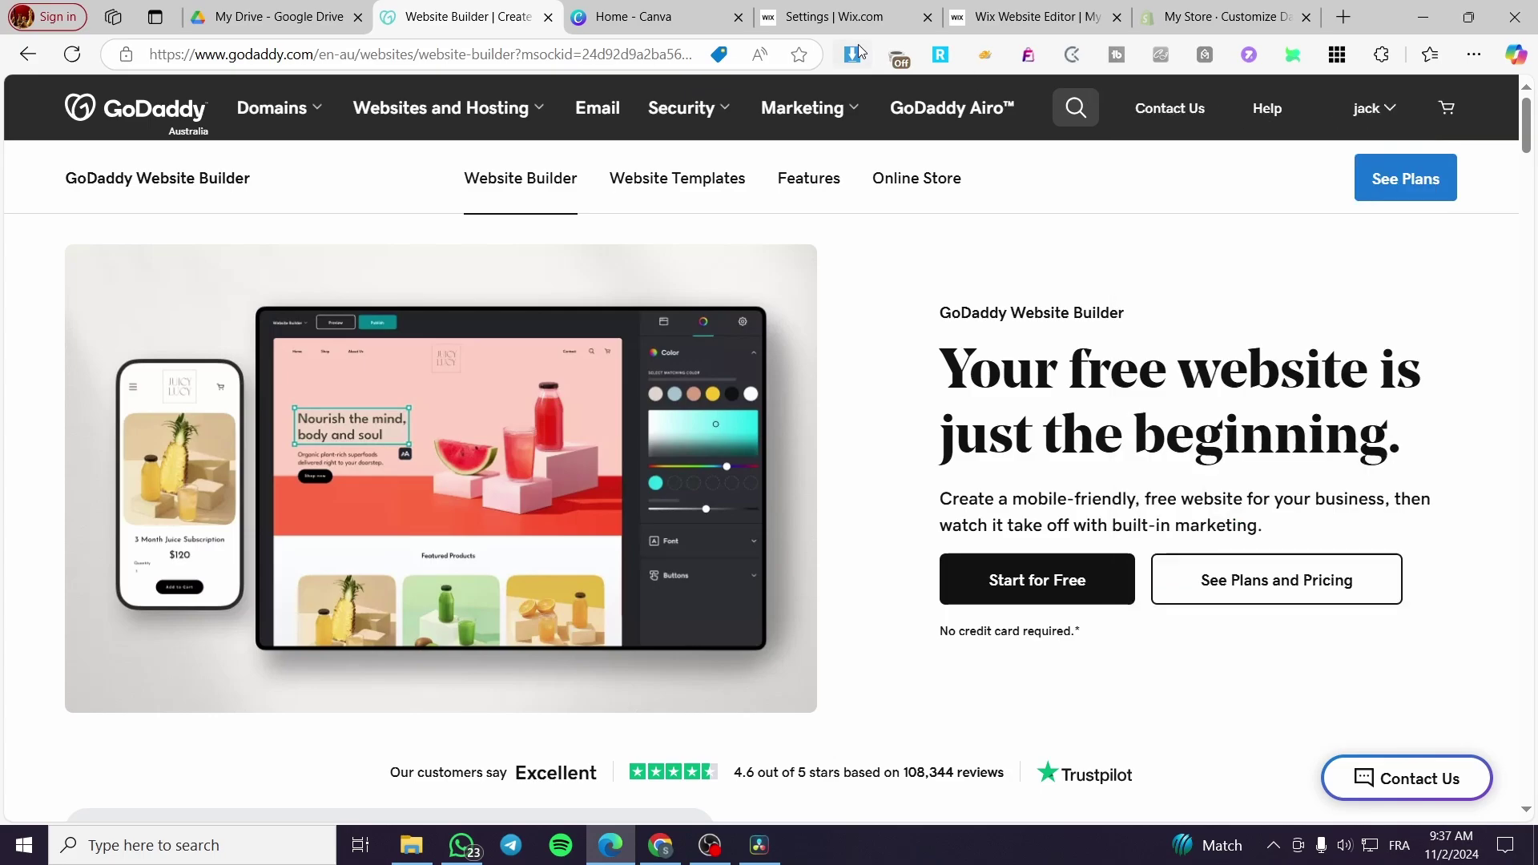
left_click(416, 112)
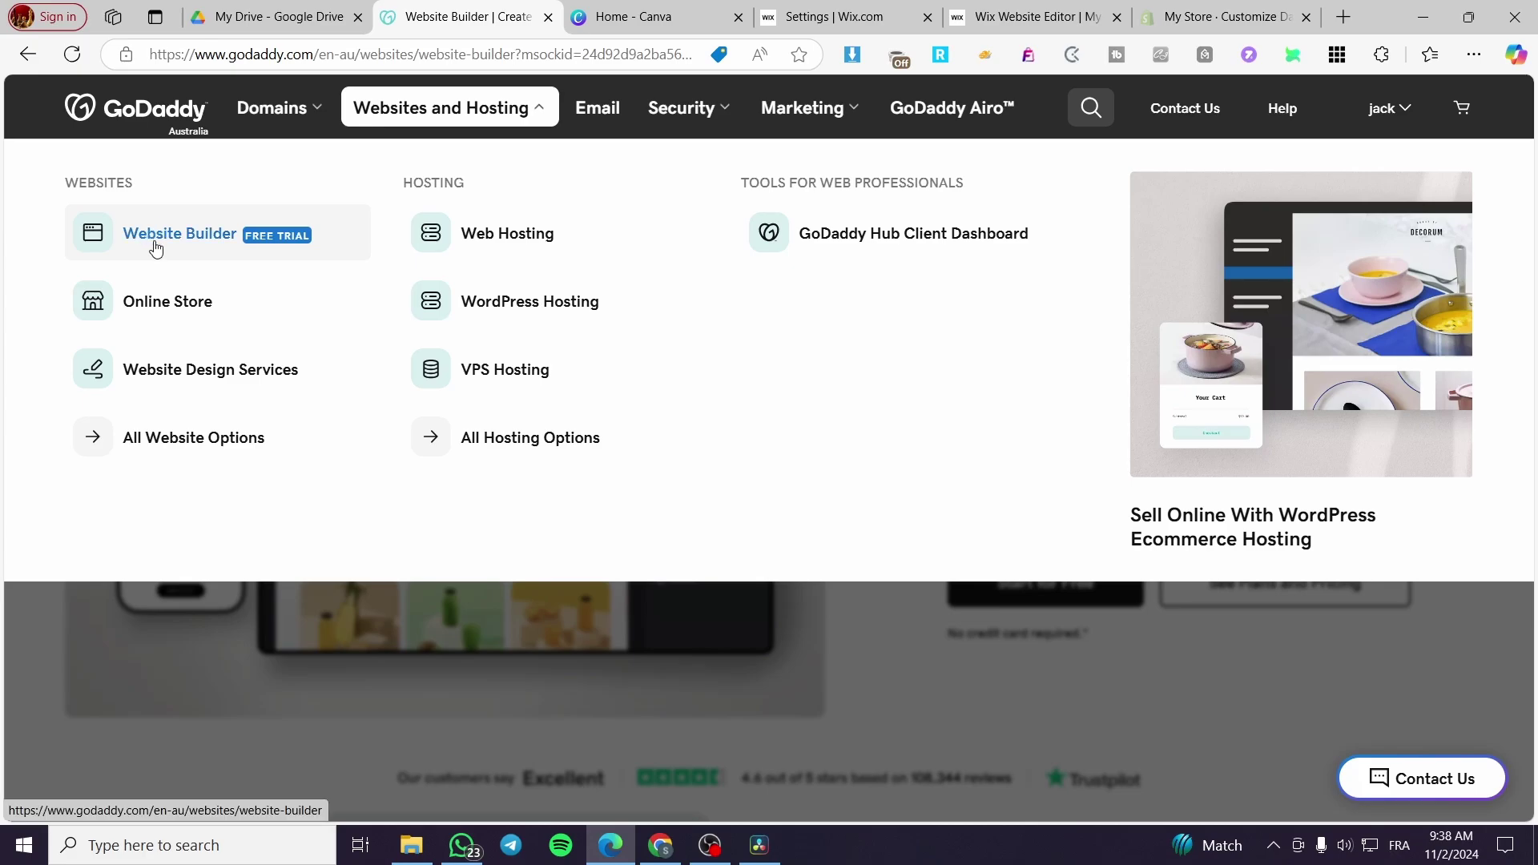
left_click(156, 250)
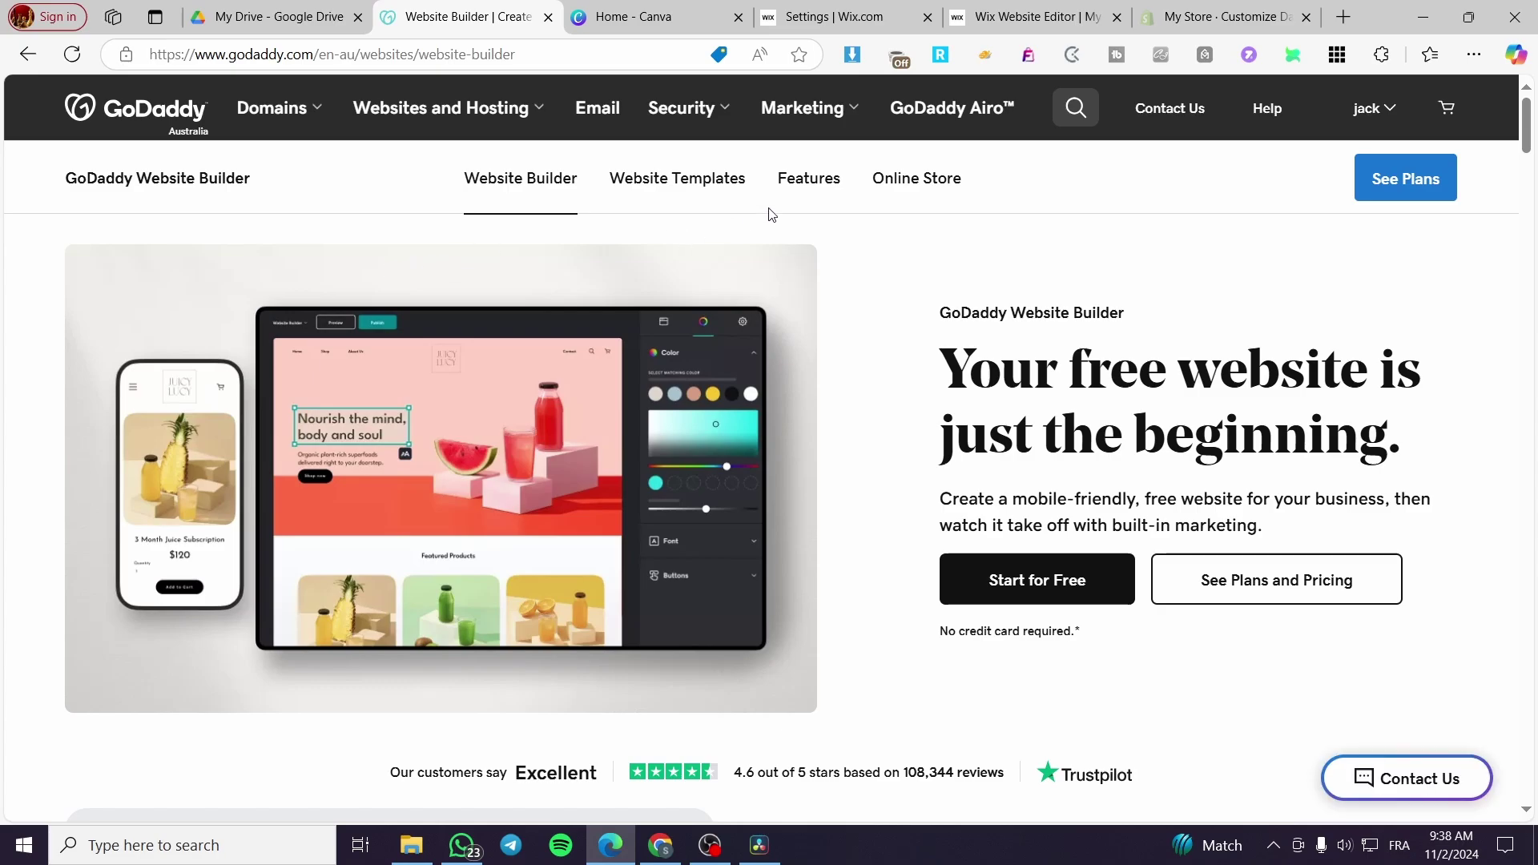
left_click(1379, 113)
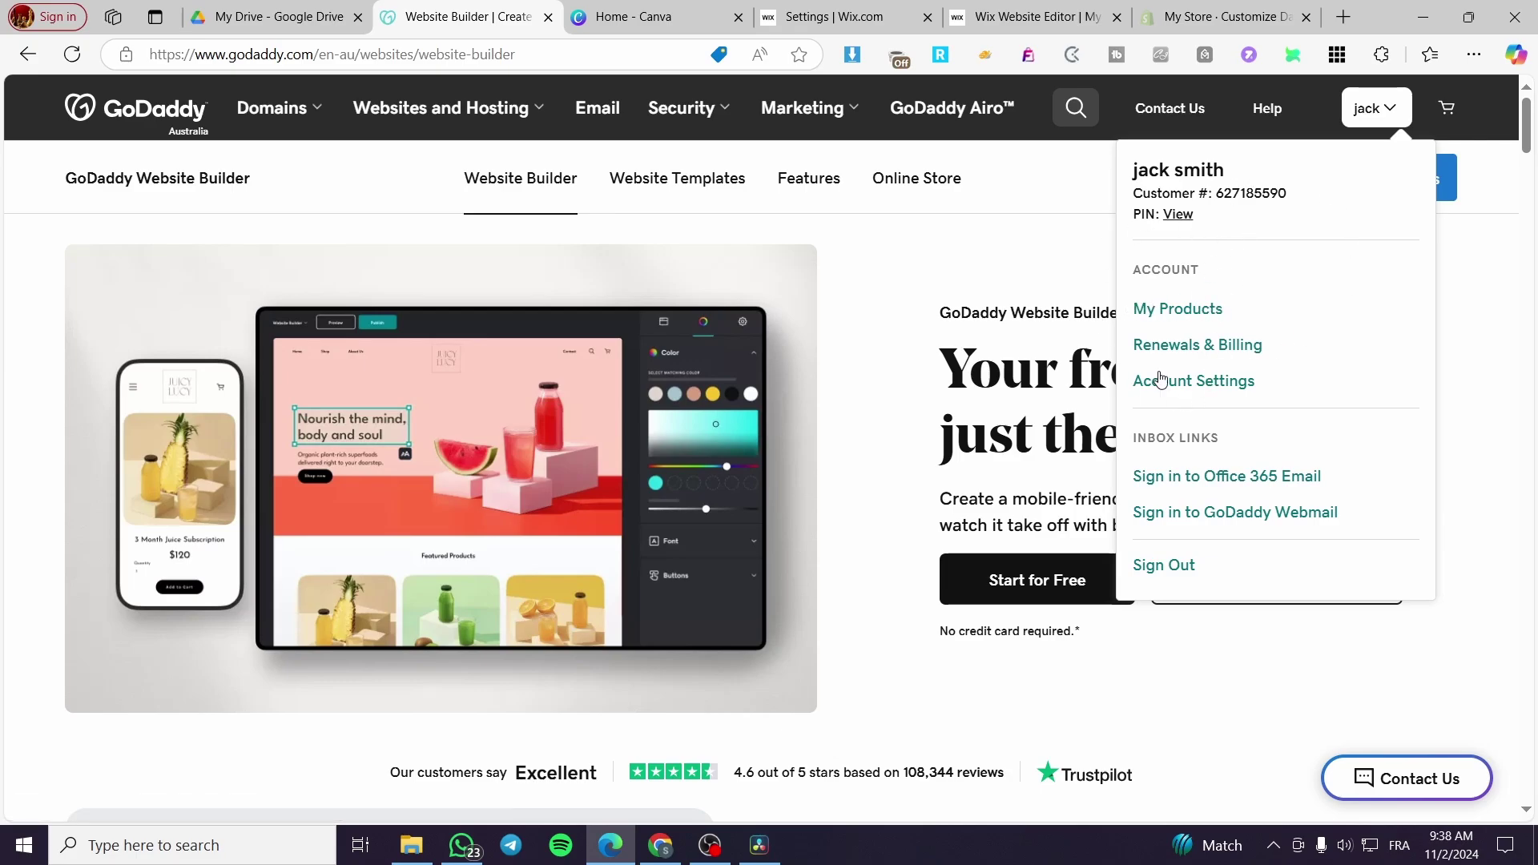
Go to My Products and start setting up a free website
left_click(1206, 312)
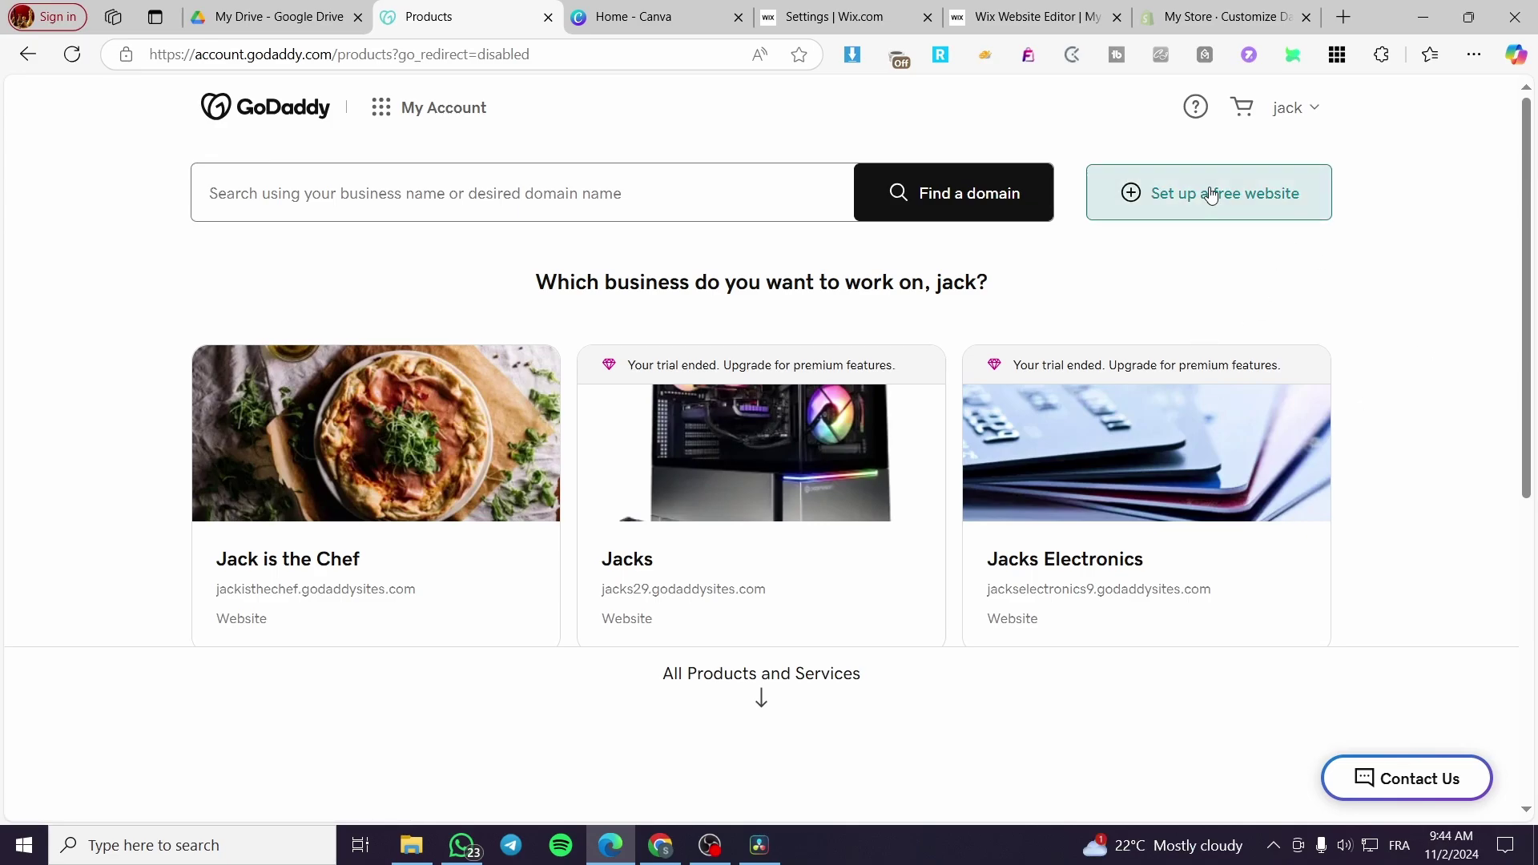
left_click(1212, 195)
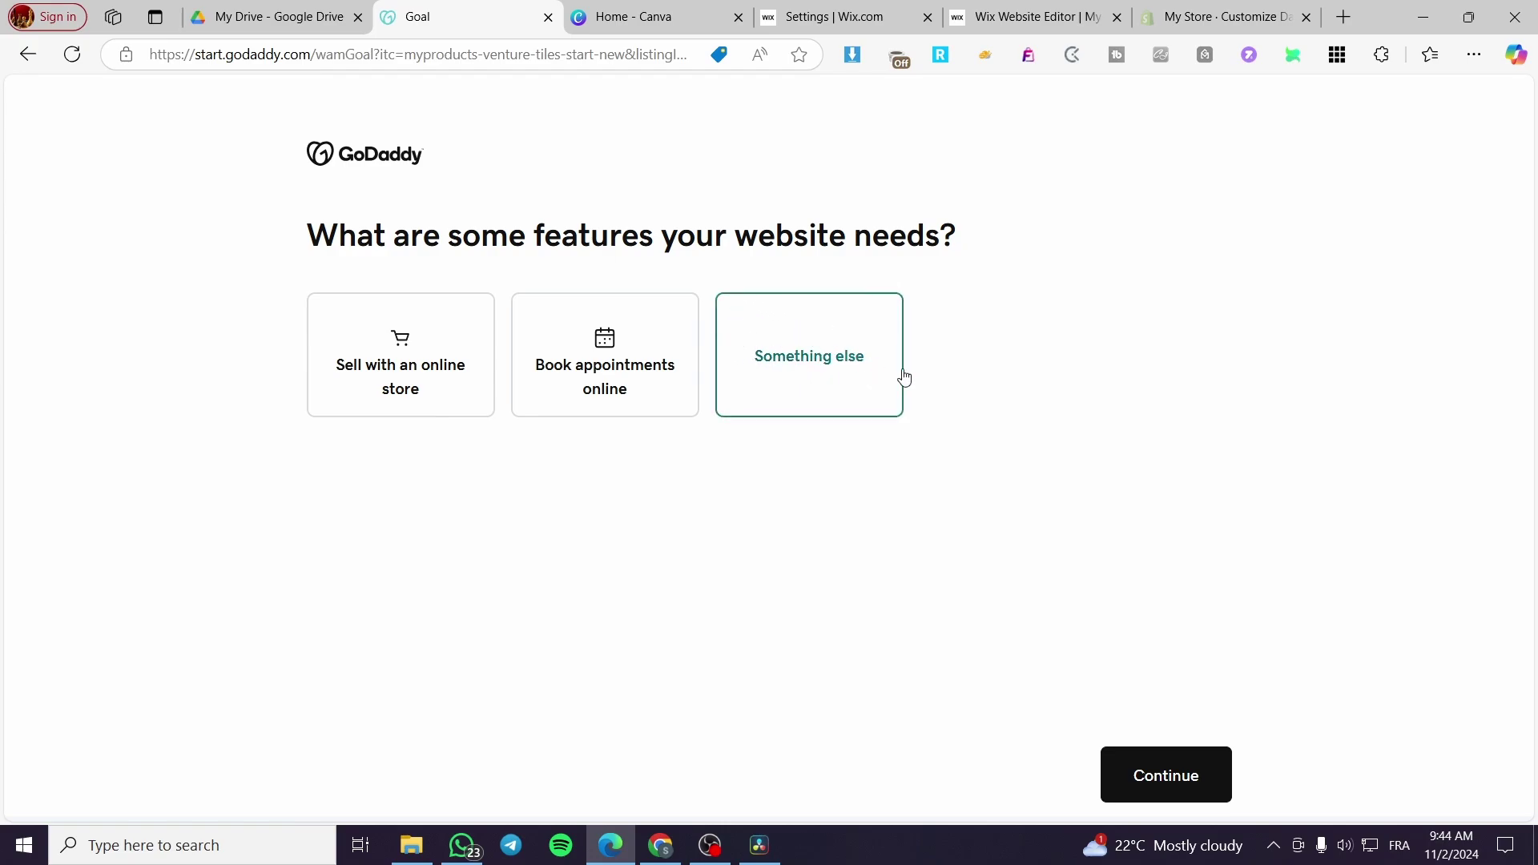
Choose 'Sell with an online store' as the site's feature and continue
left_click(466, 362)
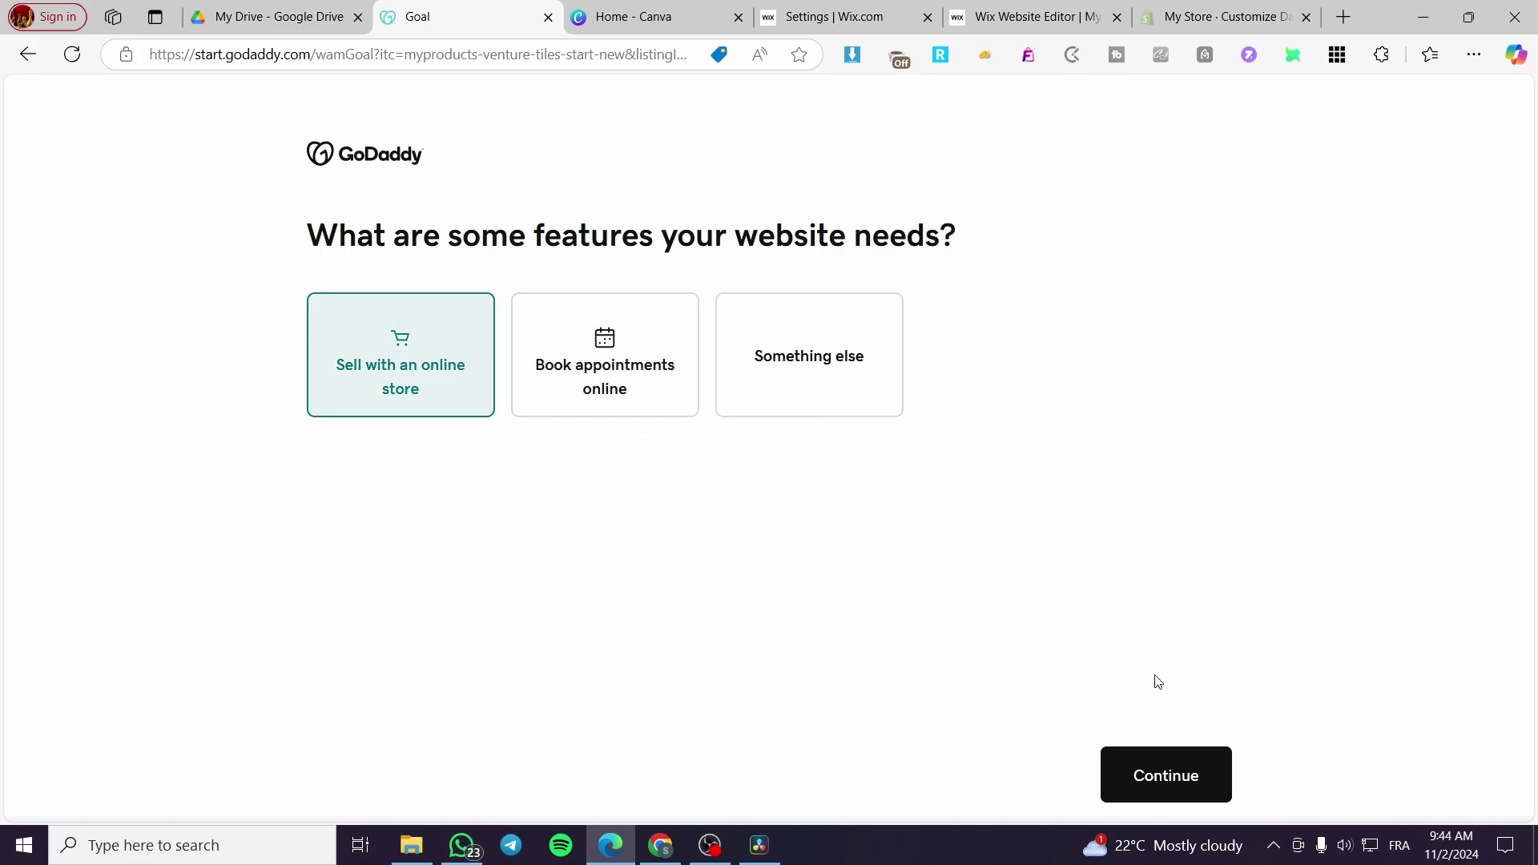
left_click(1164, 761)
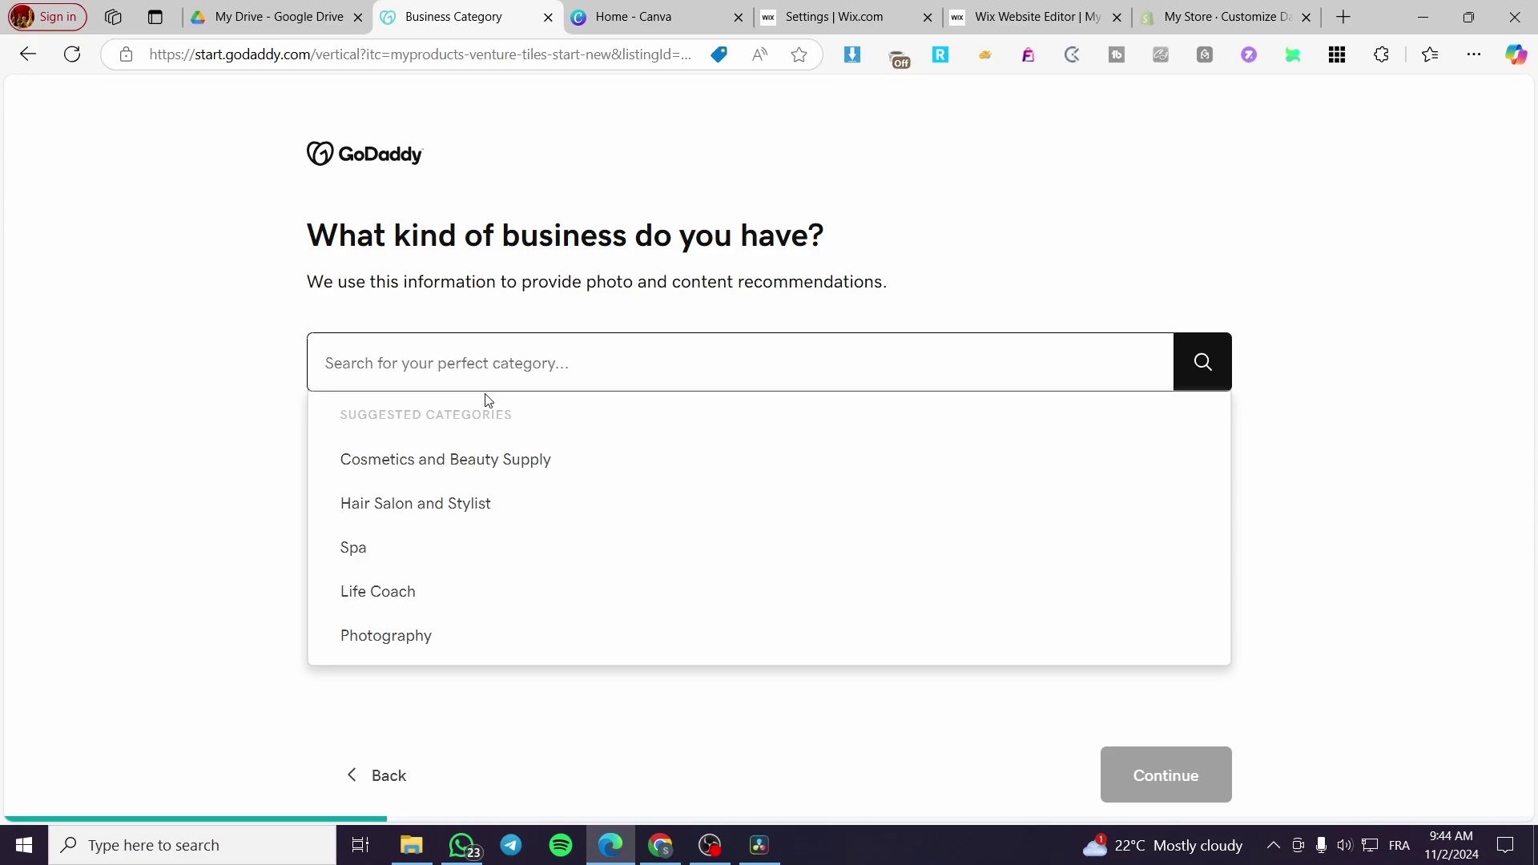
Replace the typed 'online' with 'football' and pick Football as the business category
type("online")
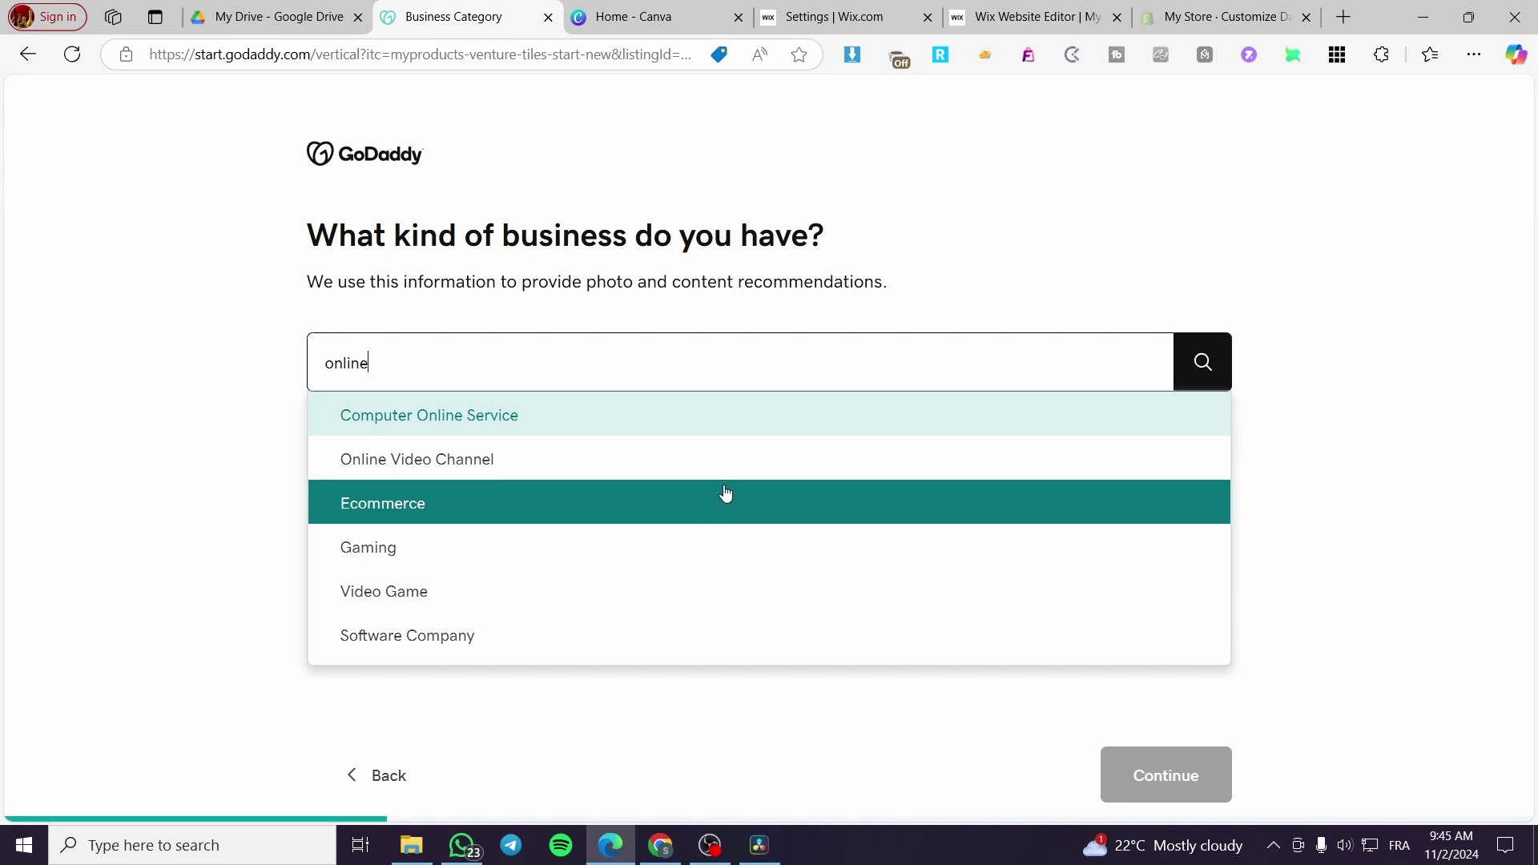
left_click_drag(580, 378, 220, 371)
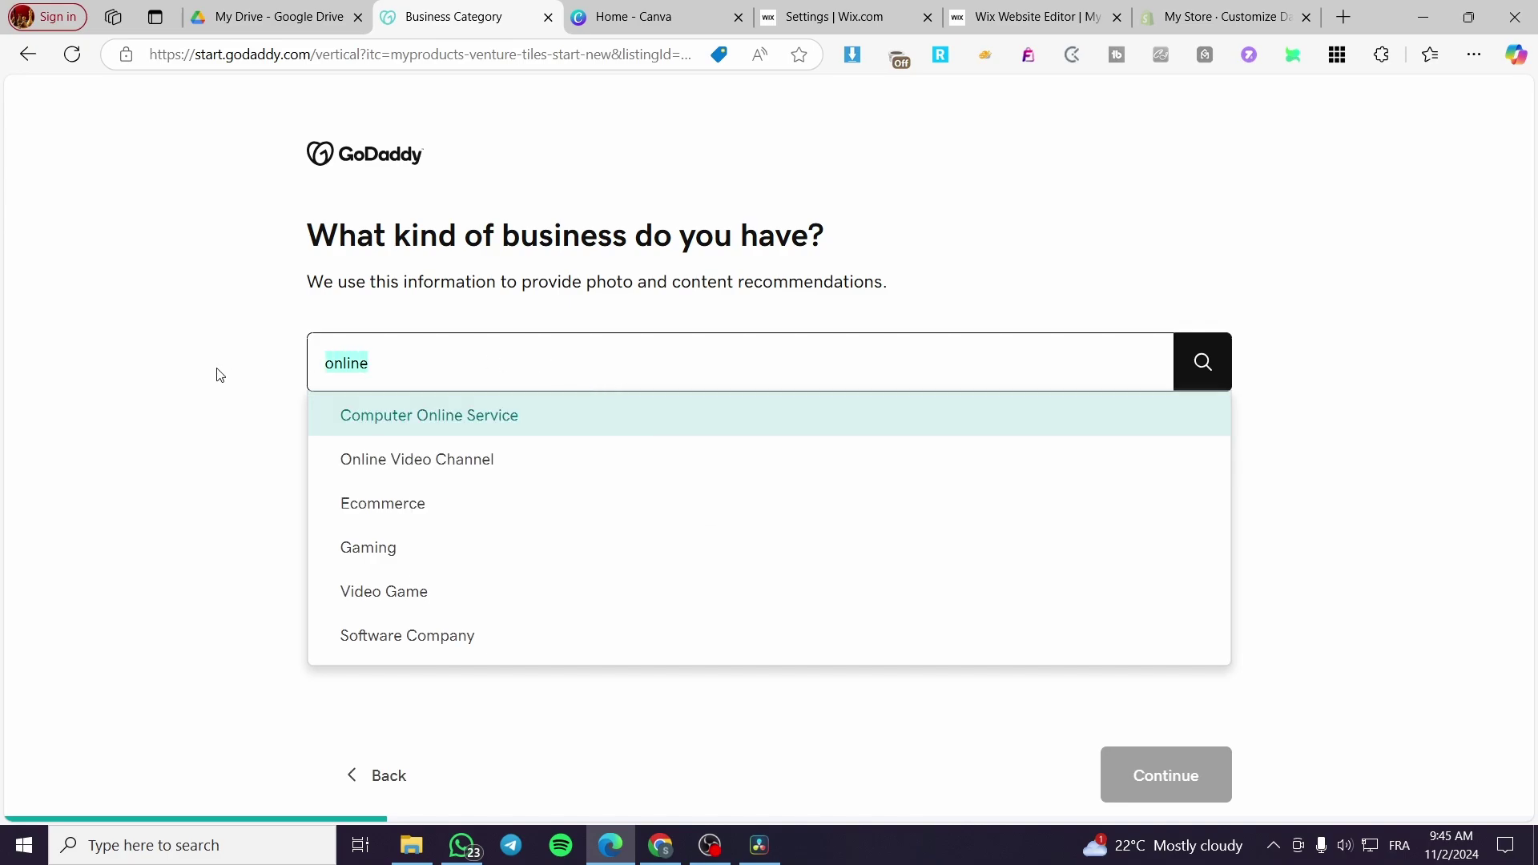
type("footba")
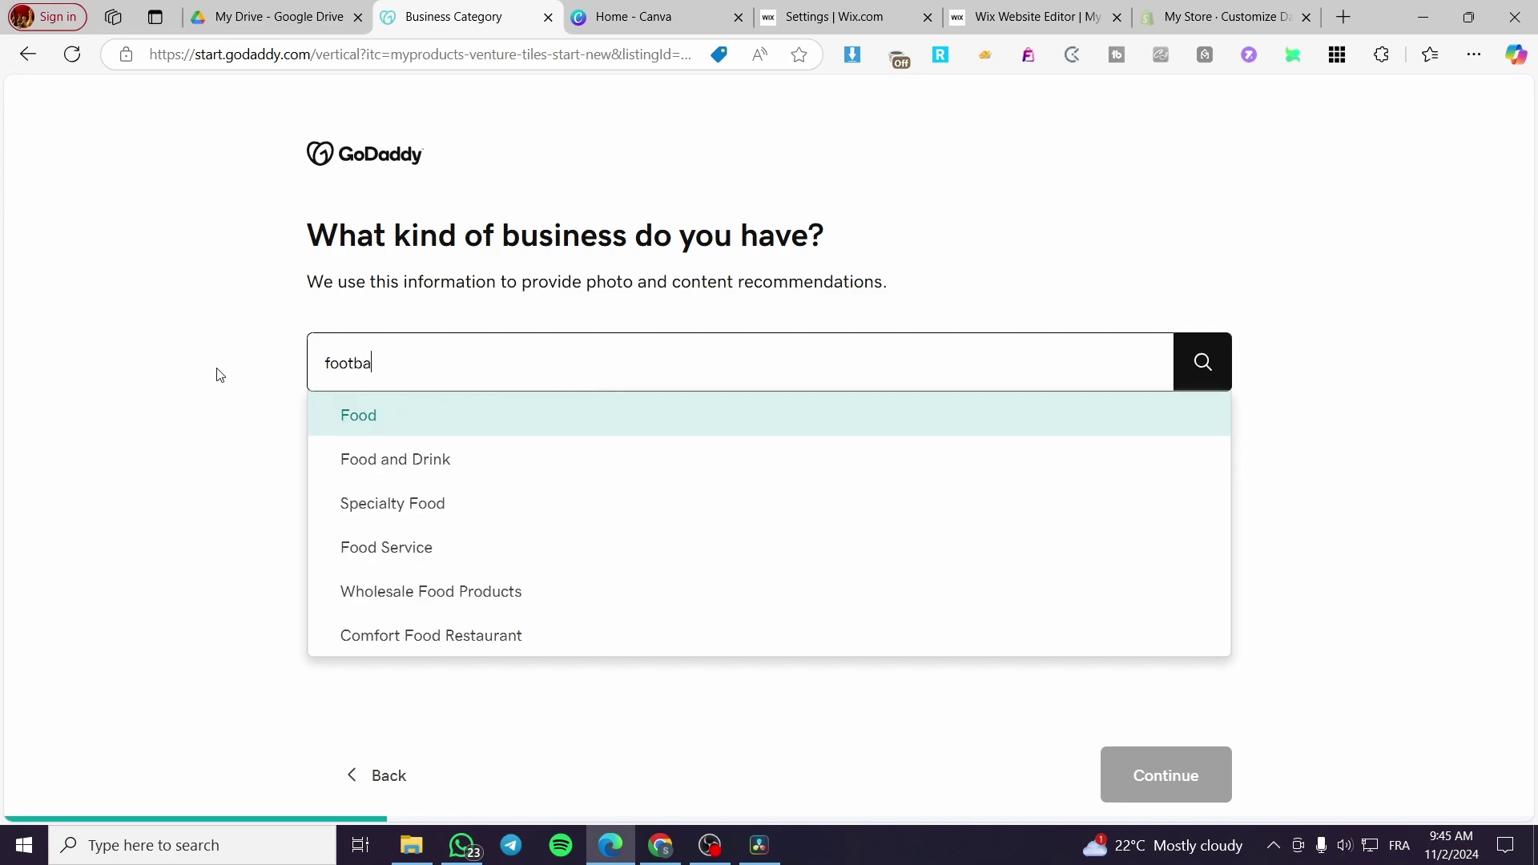
type("ll")
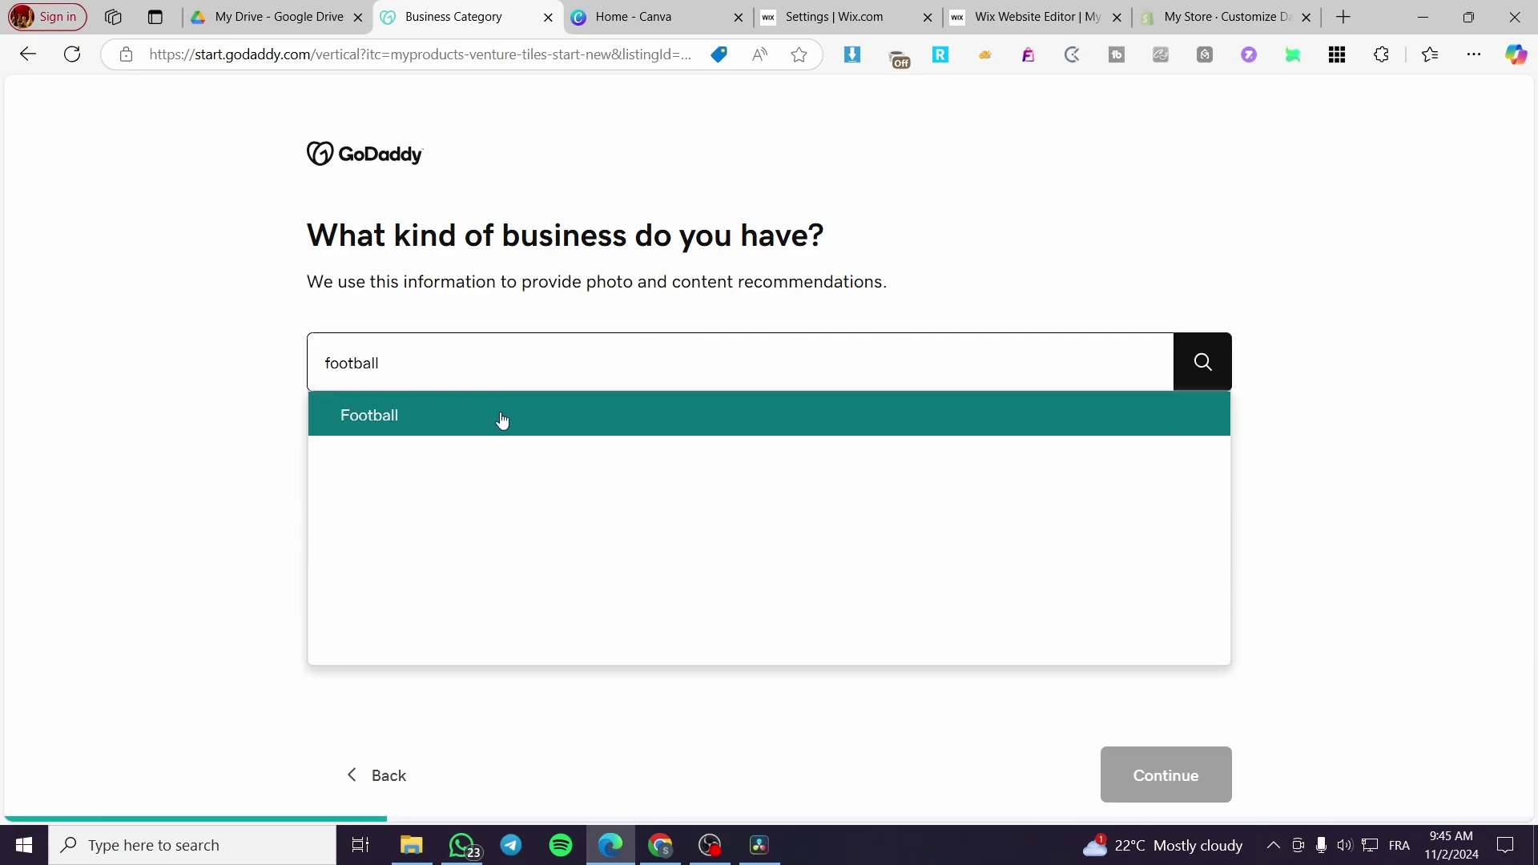
left_click(502, 418)
Enter 'Jacks Tickets' as the business name and continue
left_click(1121, 765)
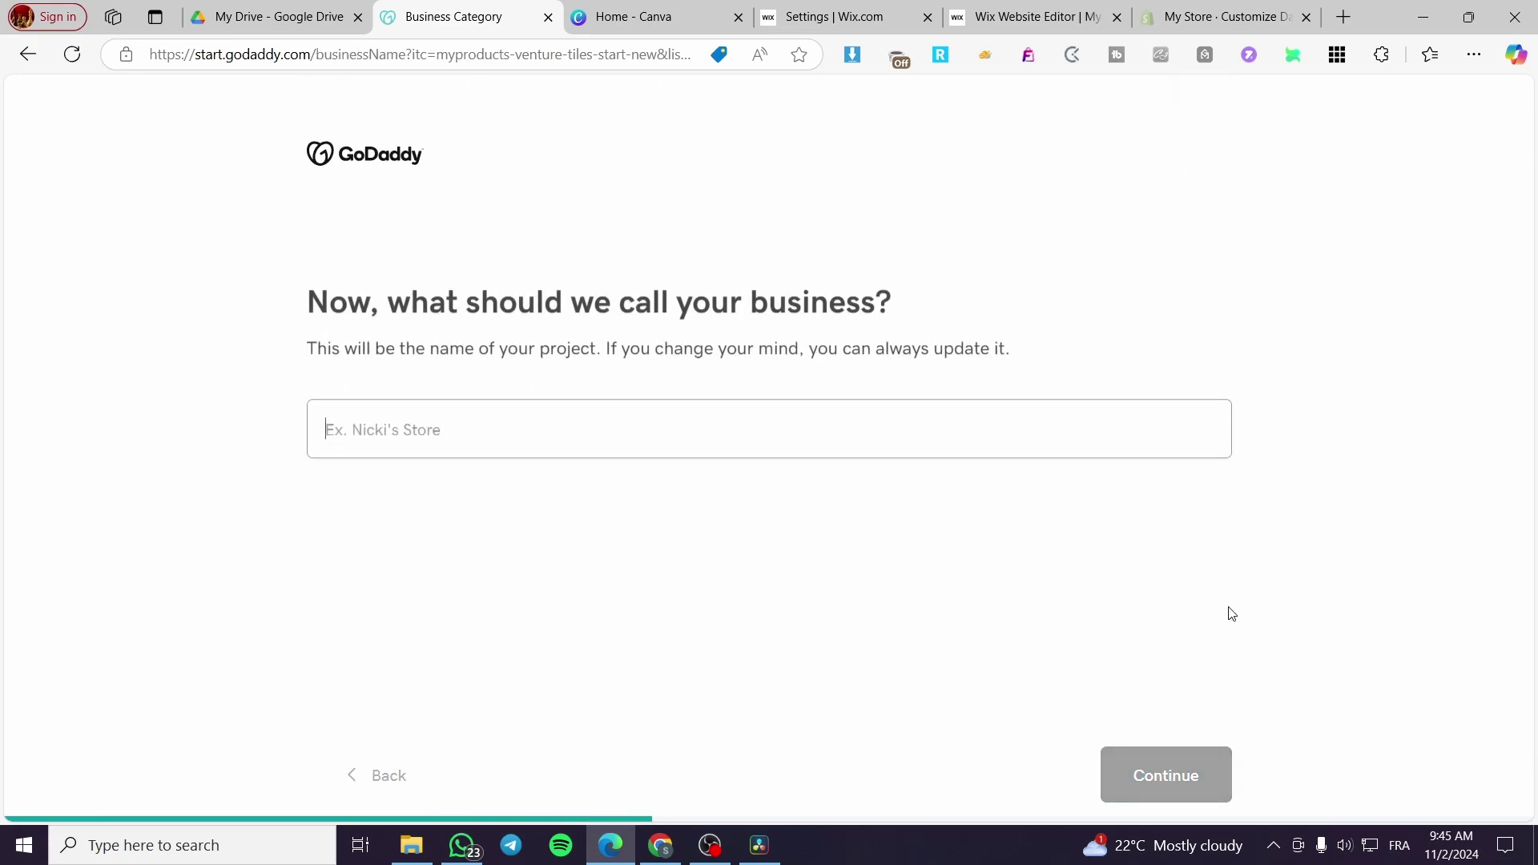
left_click(401, 386)
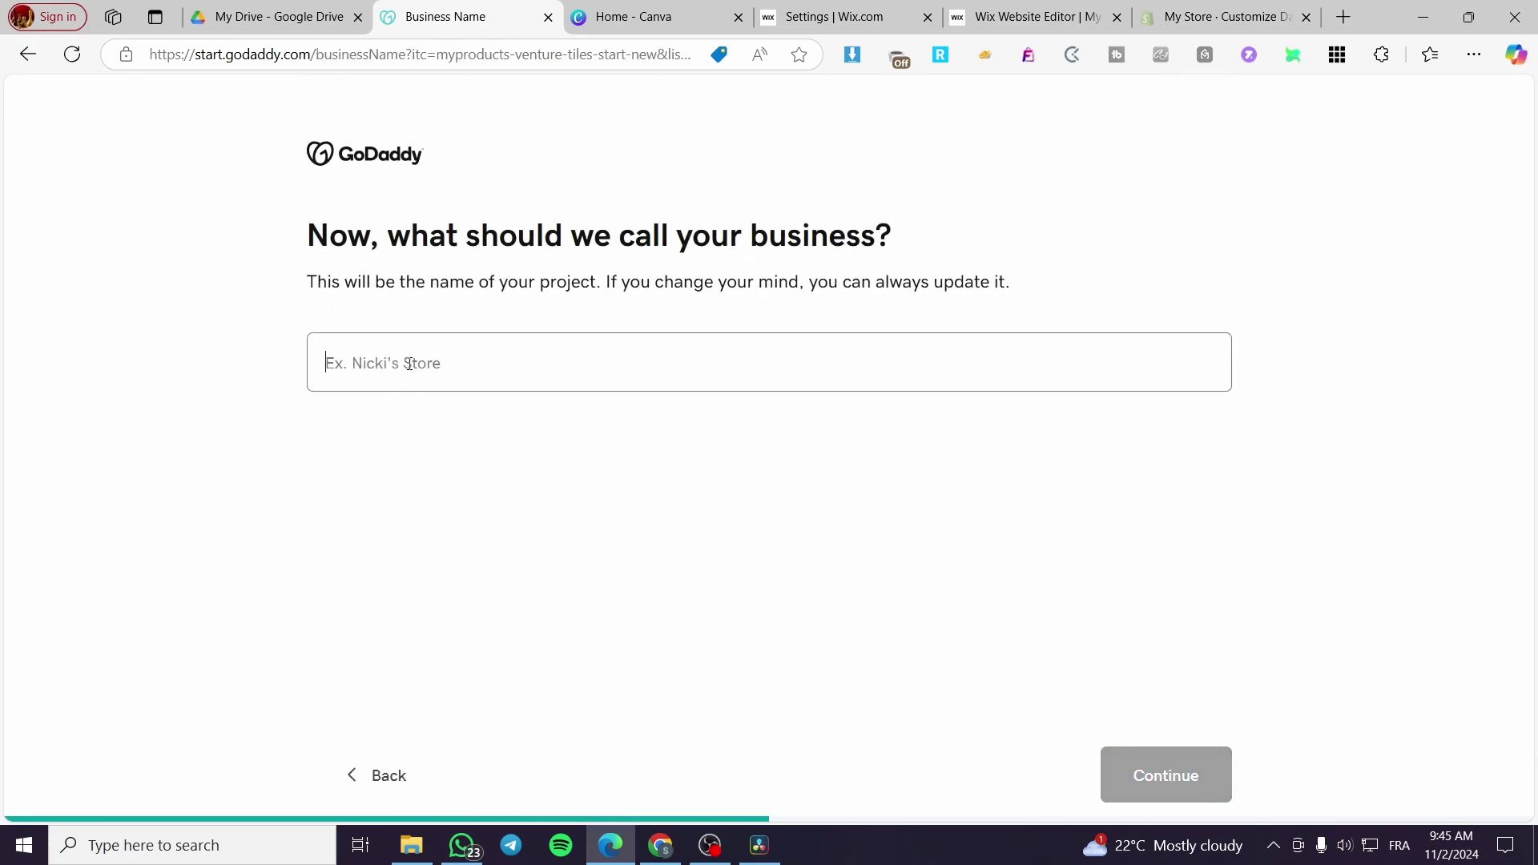
type("J")
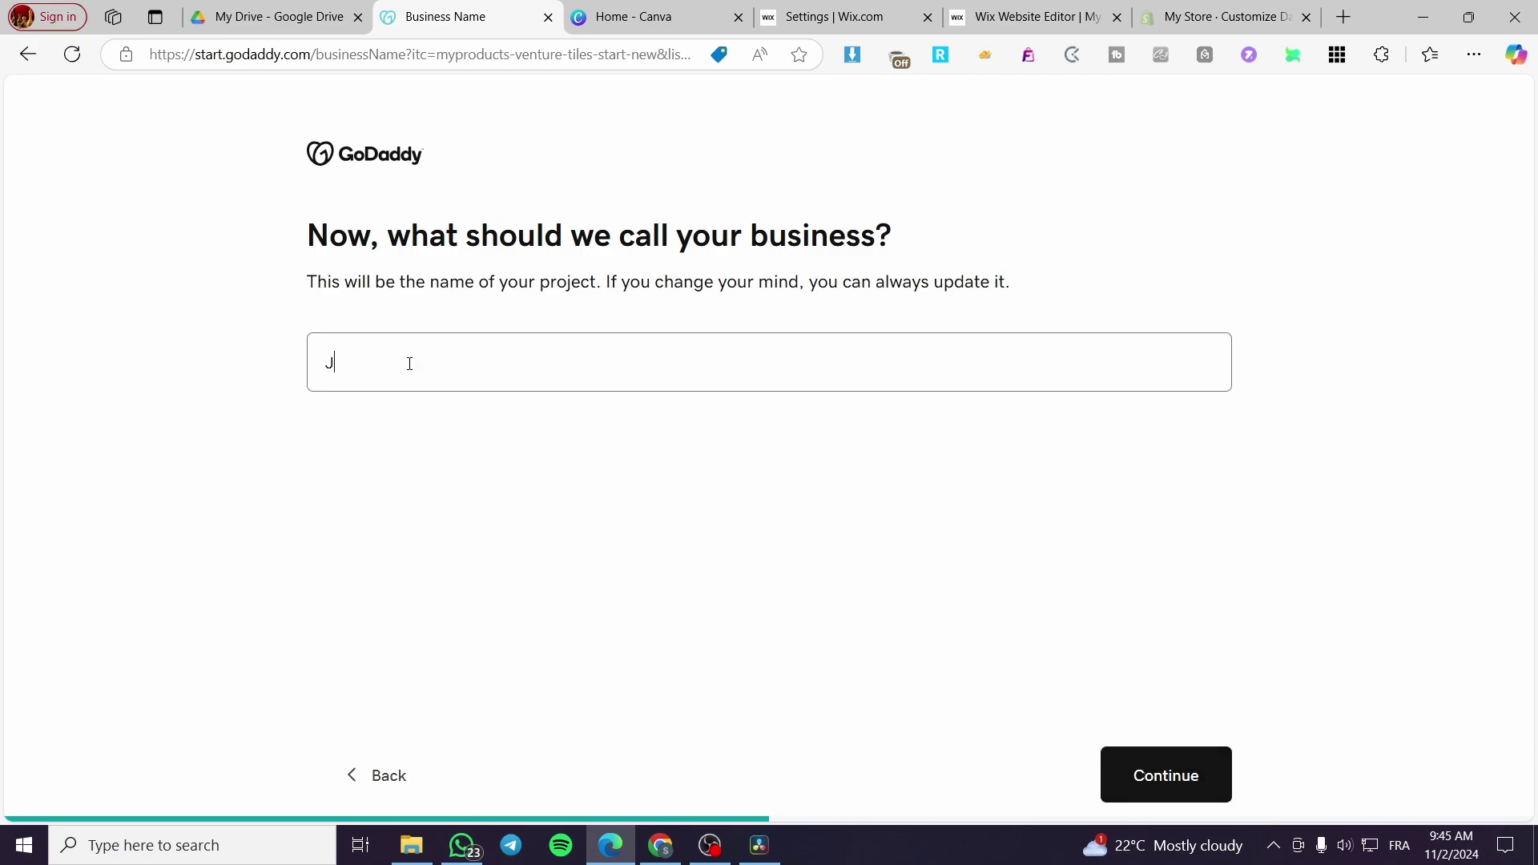
type("acks Tickets")
left_click(1149, 769)
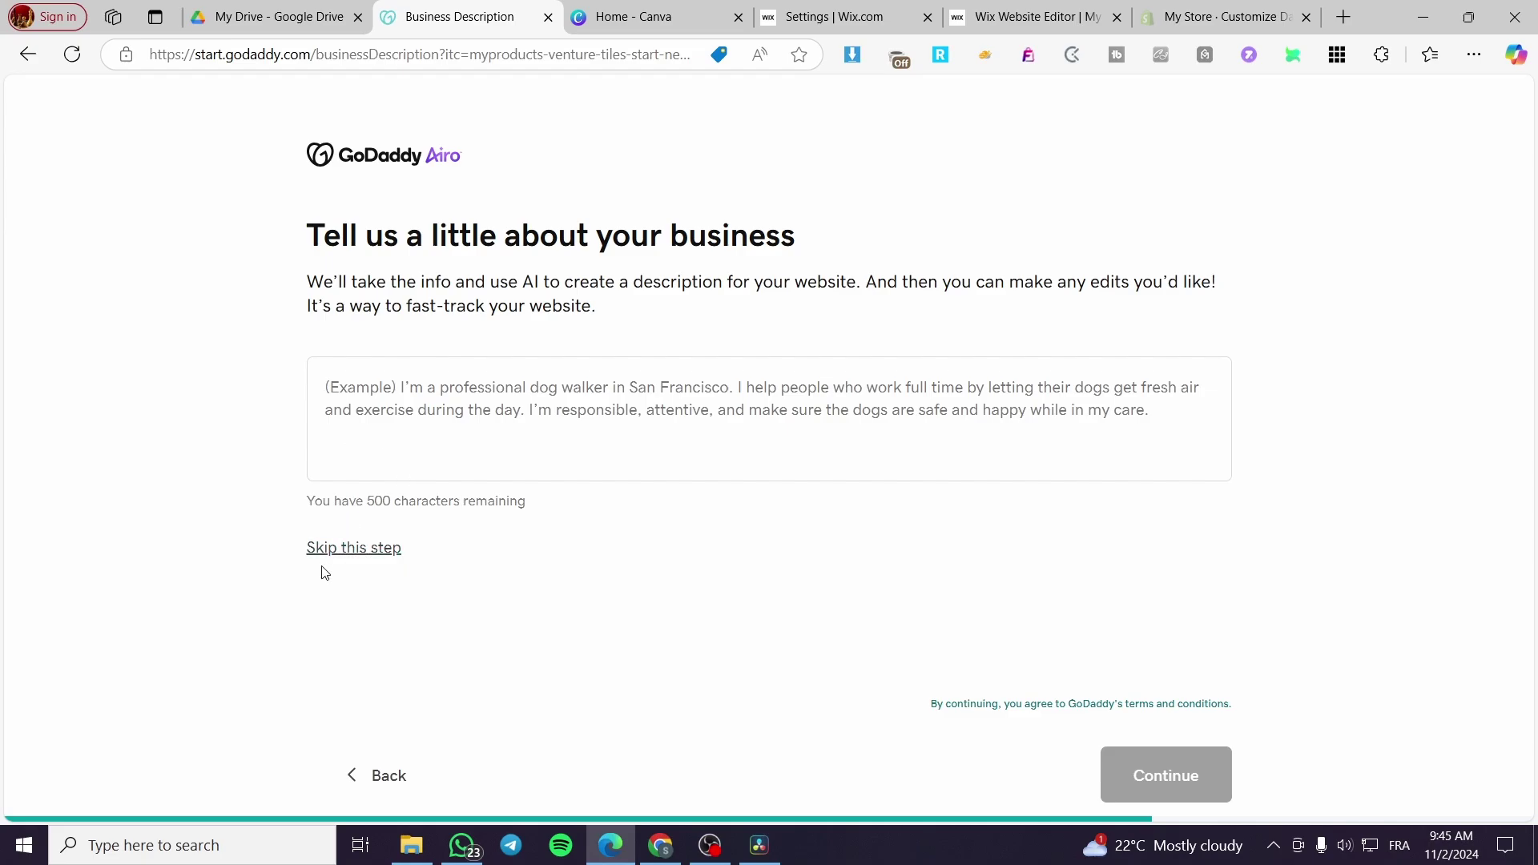
Skip the business description and review the plan comparison, Basic $12.70 to Ecommerce $24.50/mo
left_click(335, 549)
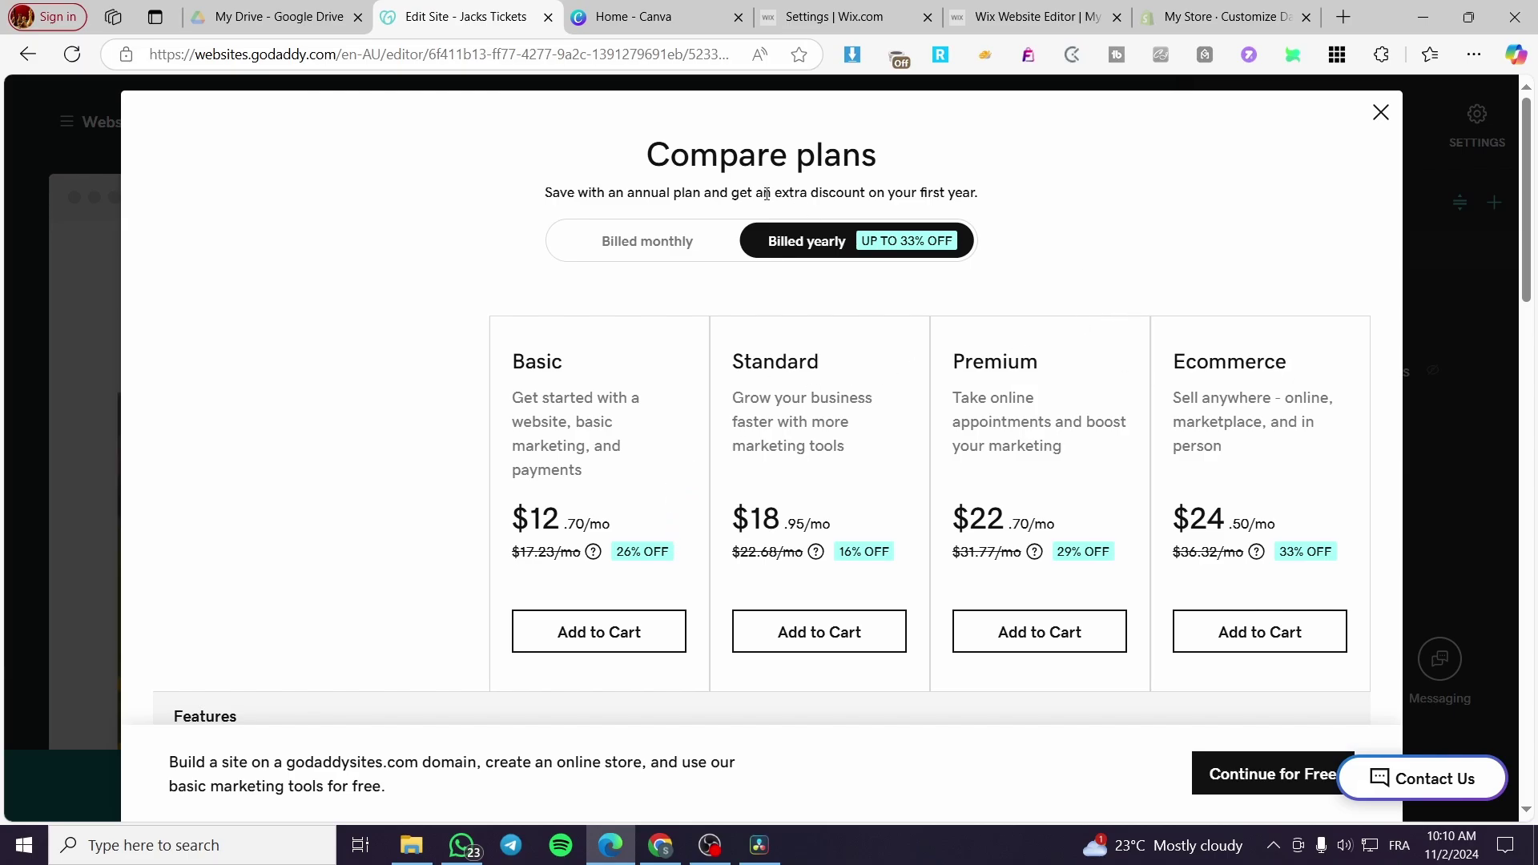
scroll(891, 694, "down", 1)
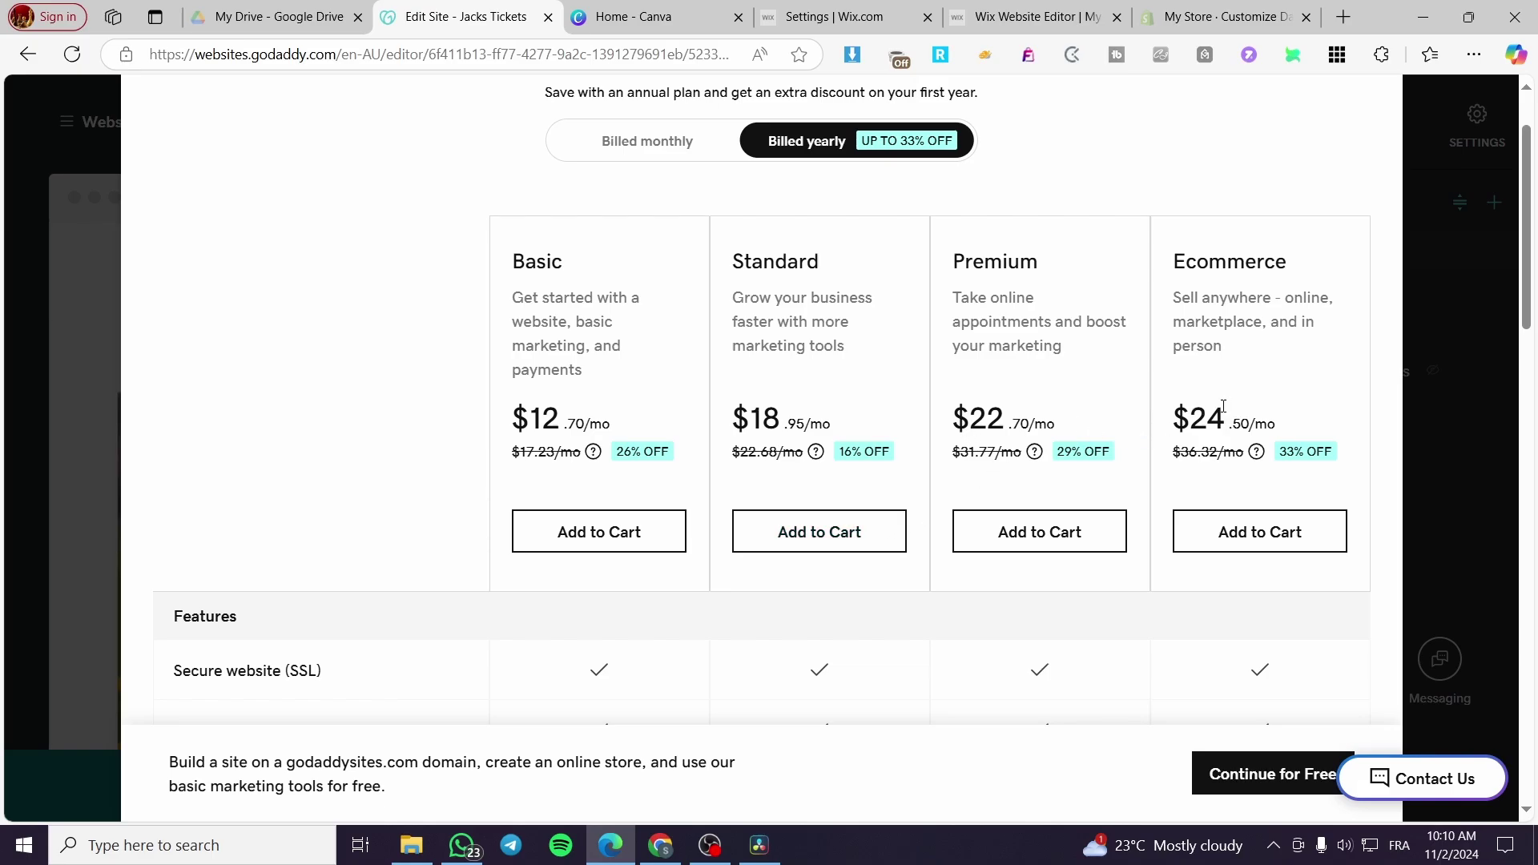
scroll(1223, 395, "down", 1)
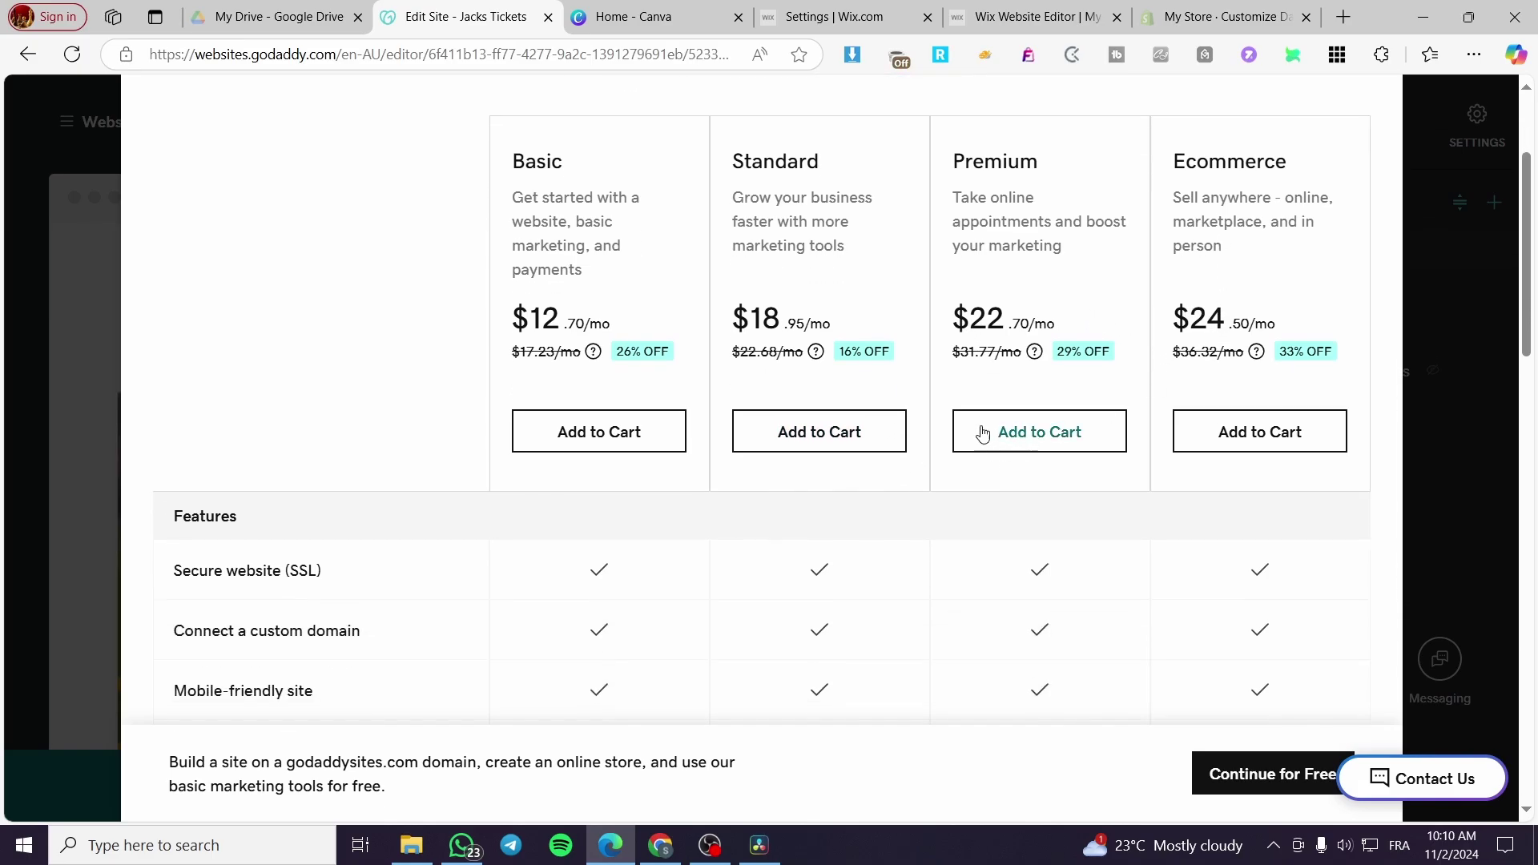
scroll(809, 446, "up", 2)
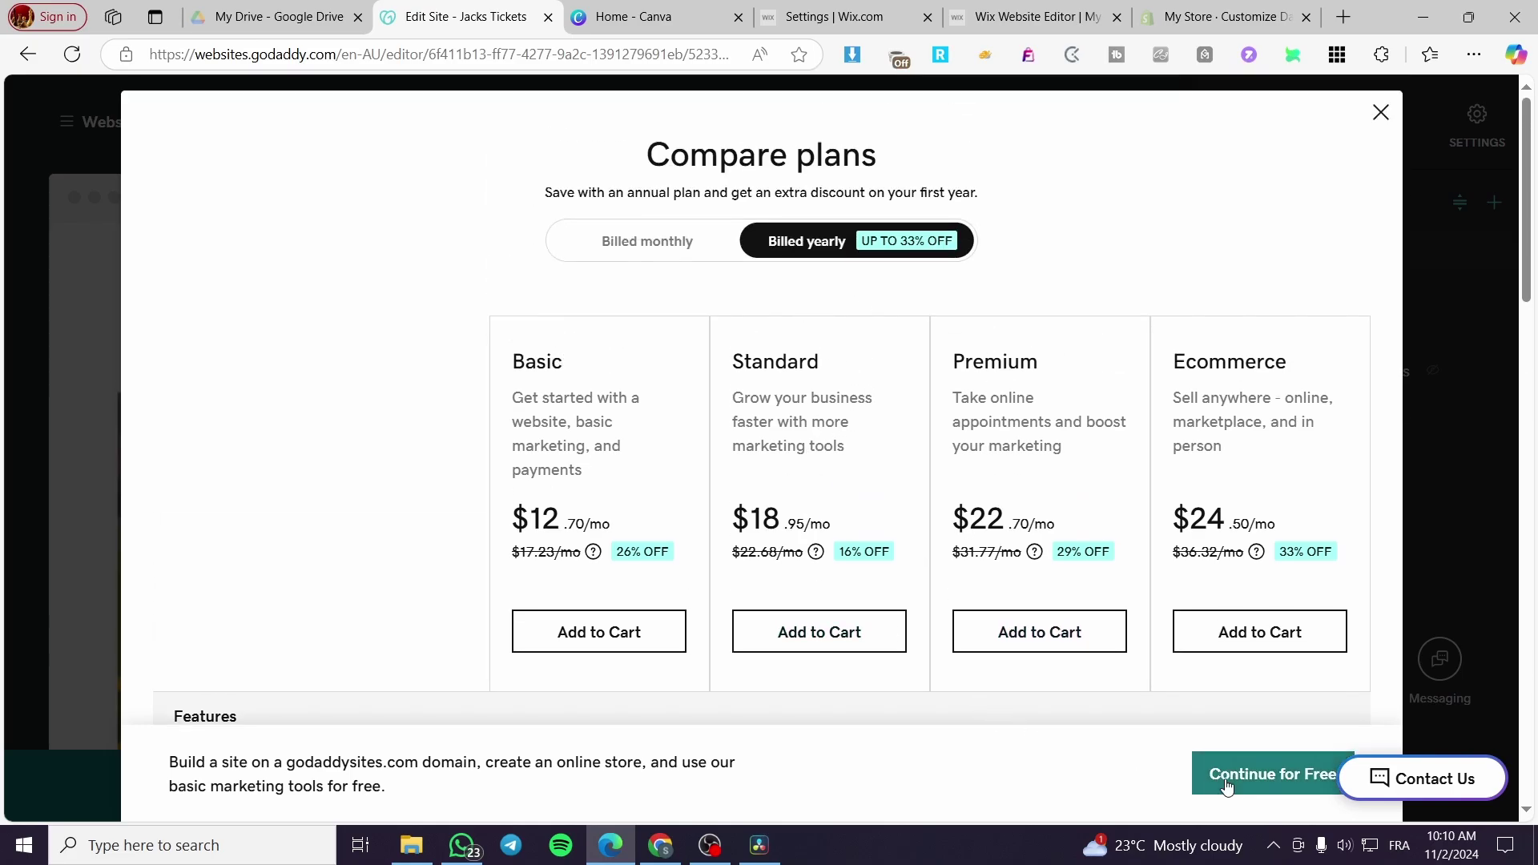
Stay on the free plan and preview the Featured Products, Photo Gallery, Contact Us and Social Links sections
left_click(1194, 777)
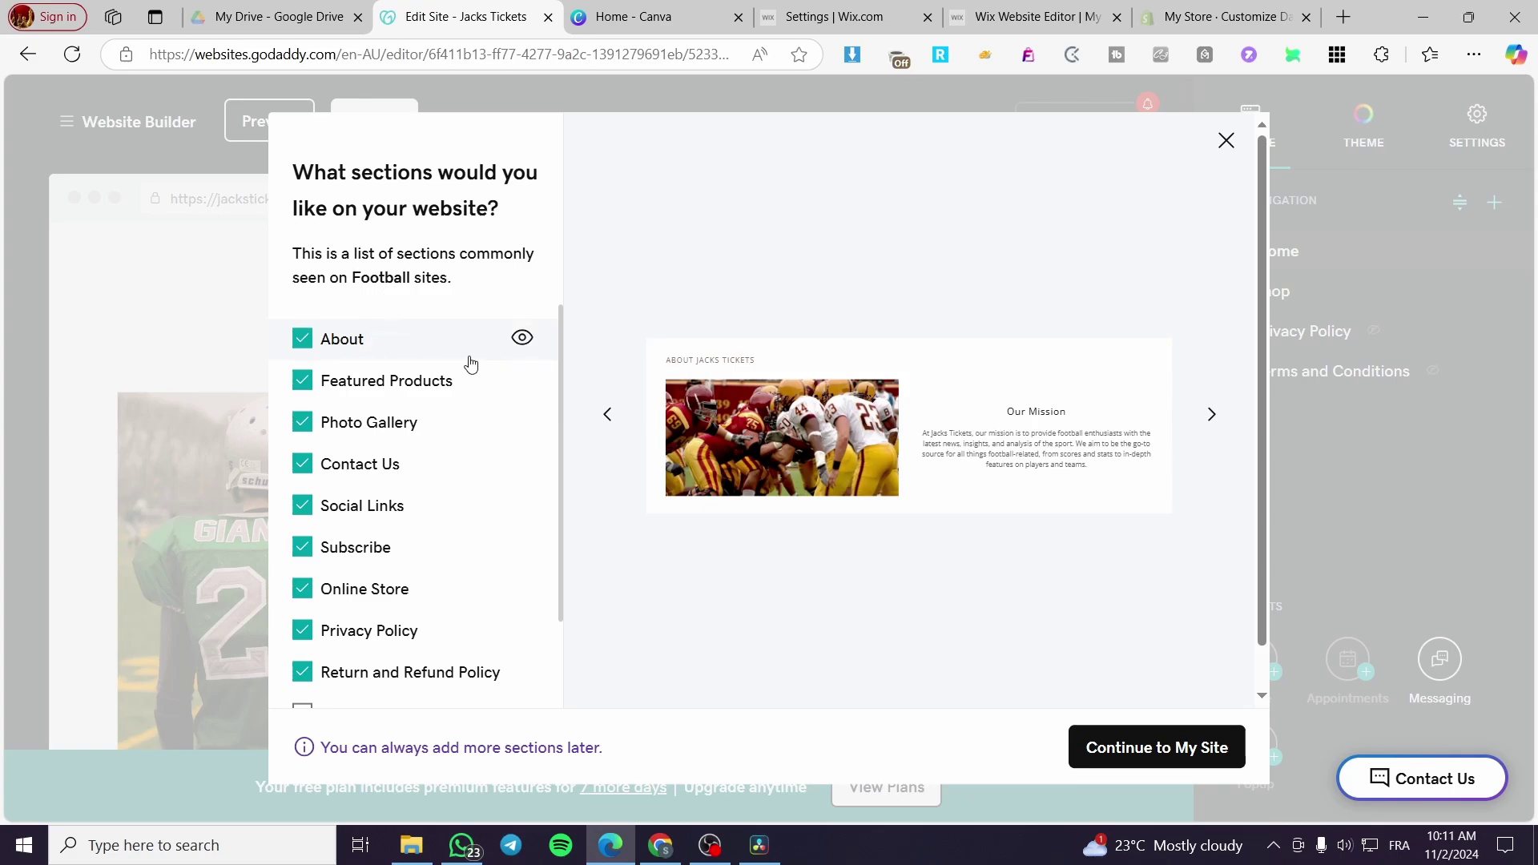
scroll(462, 374, "down", 2)
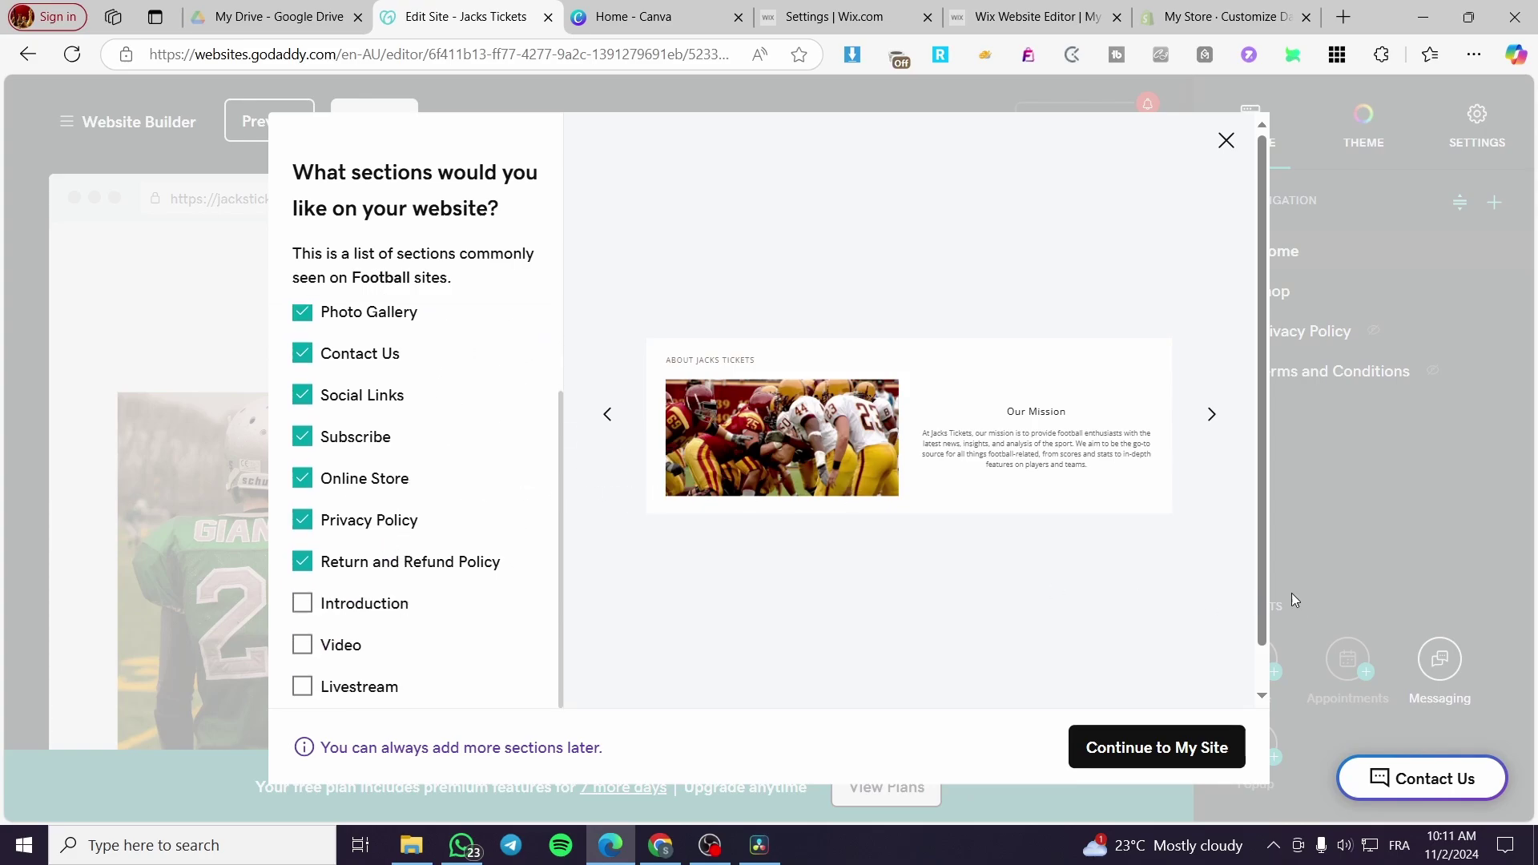
scroll(424, 448, "up", 2)
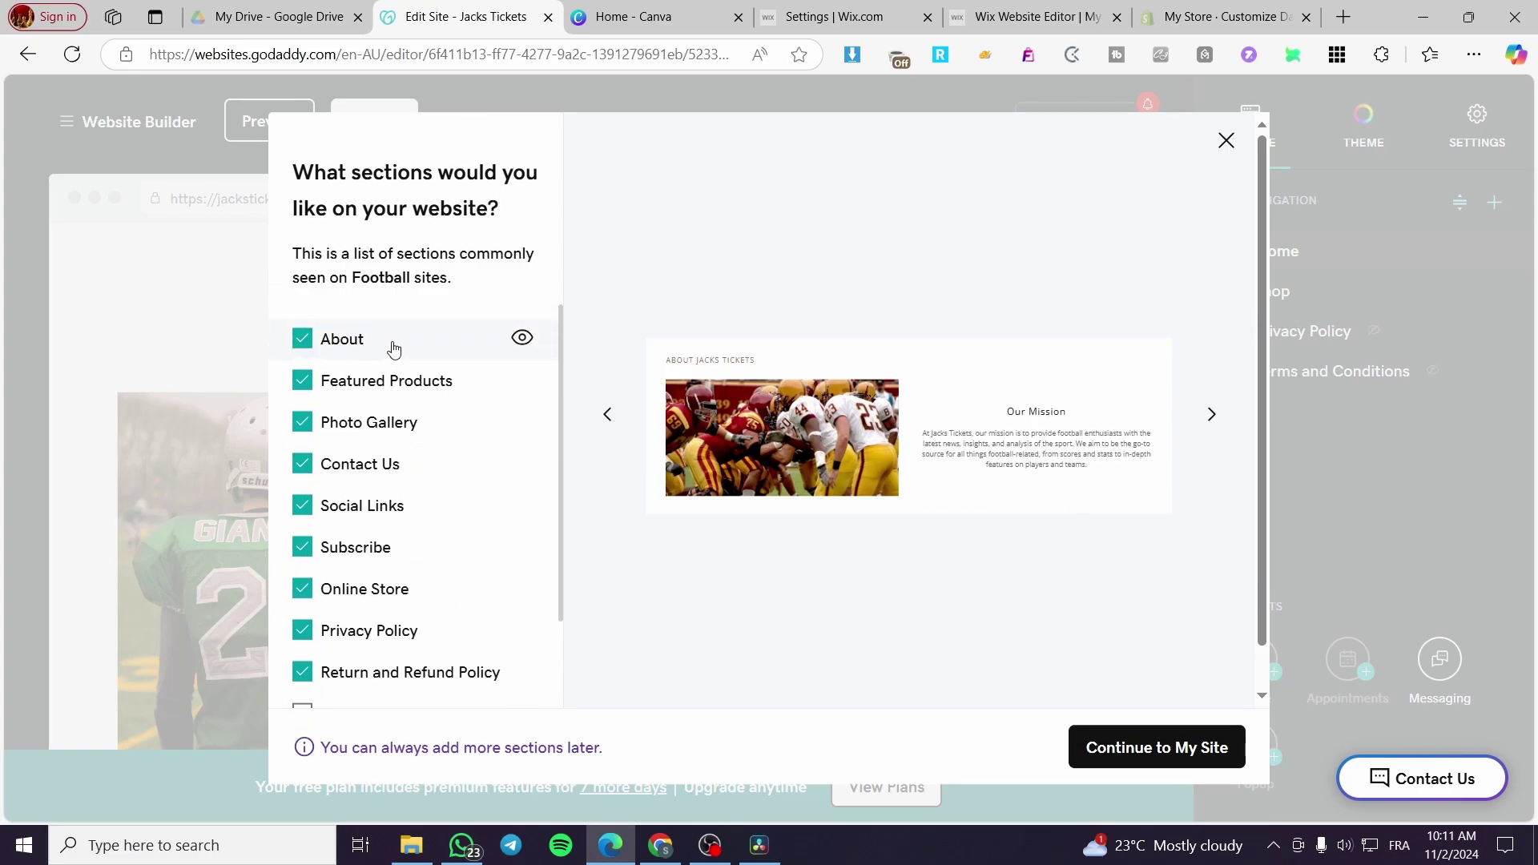
left_click(366, 388)
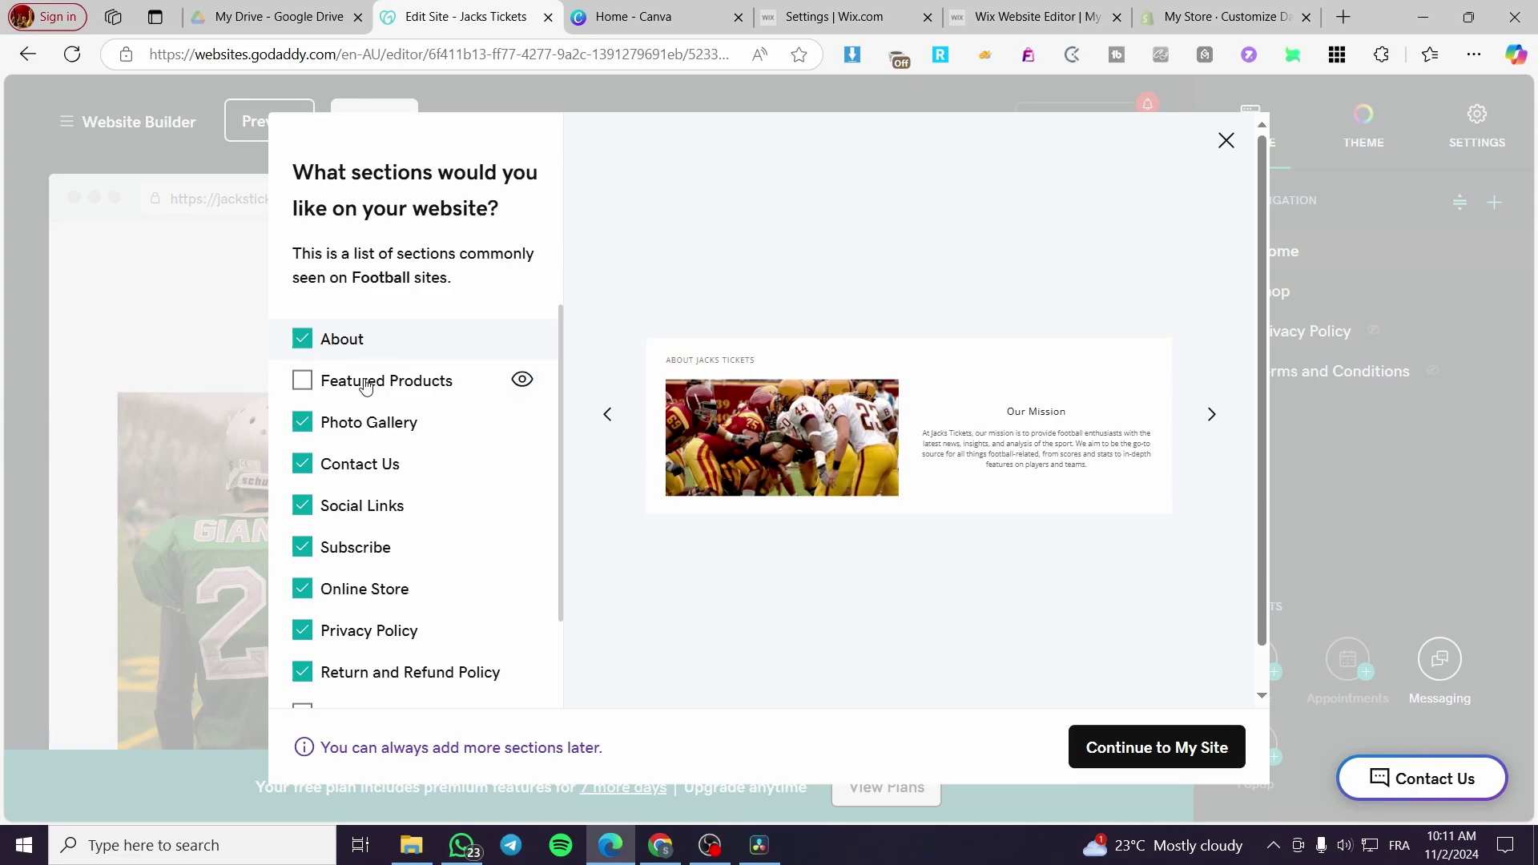
left_click(366, 387)
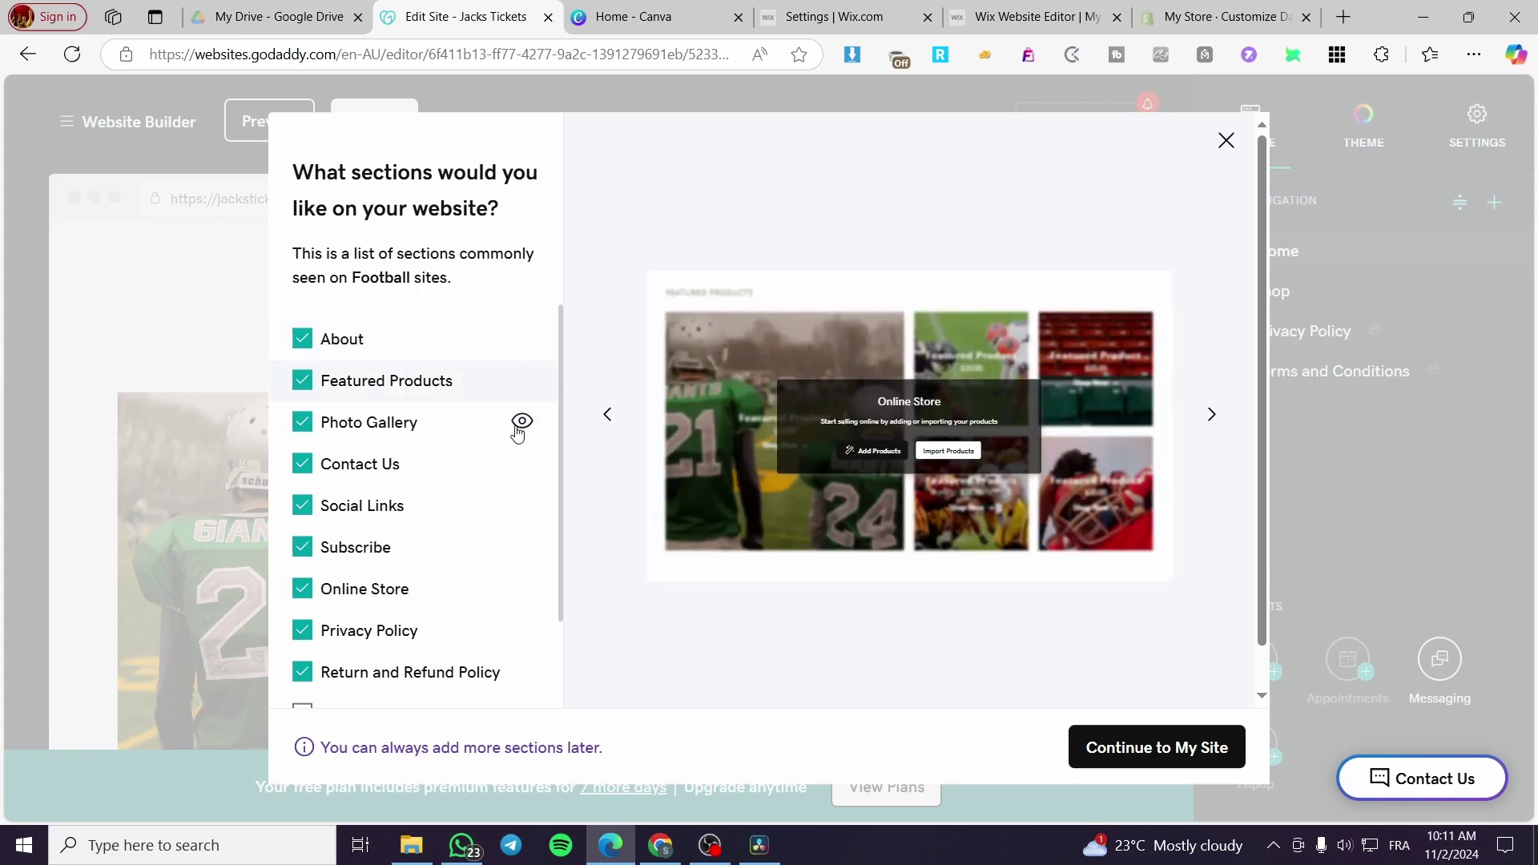
left_click(522, 425)
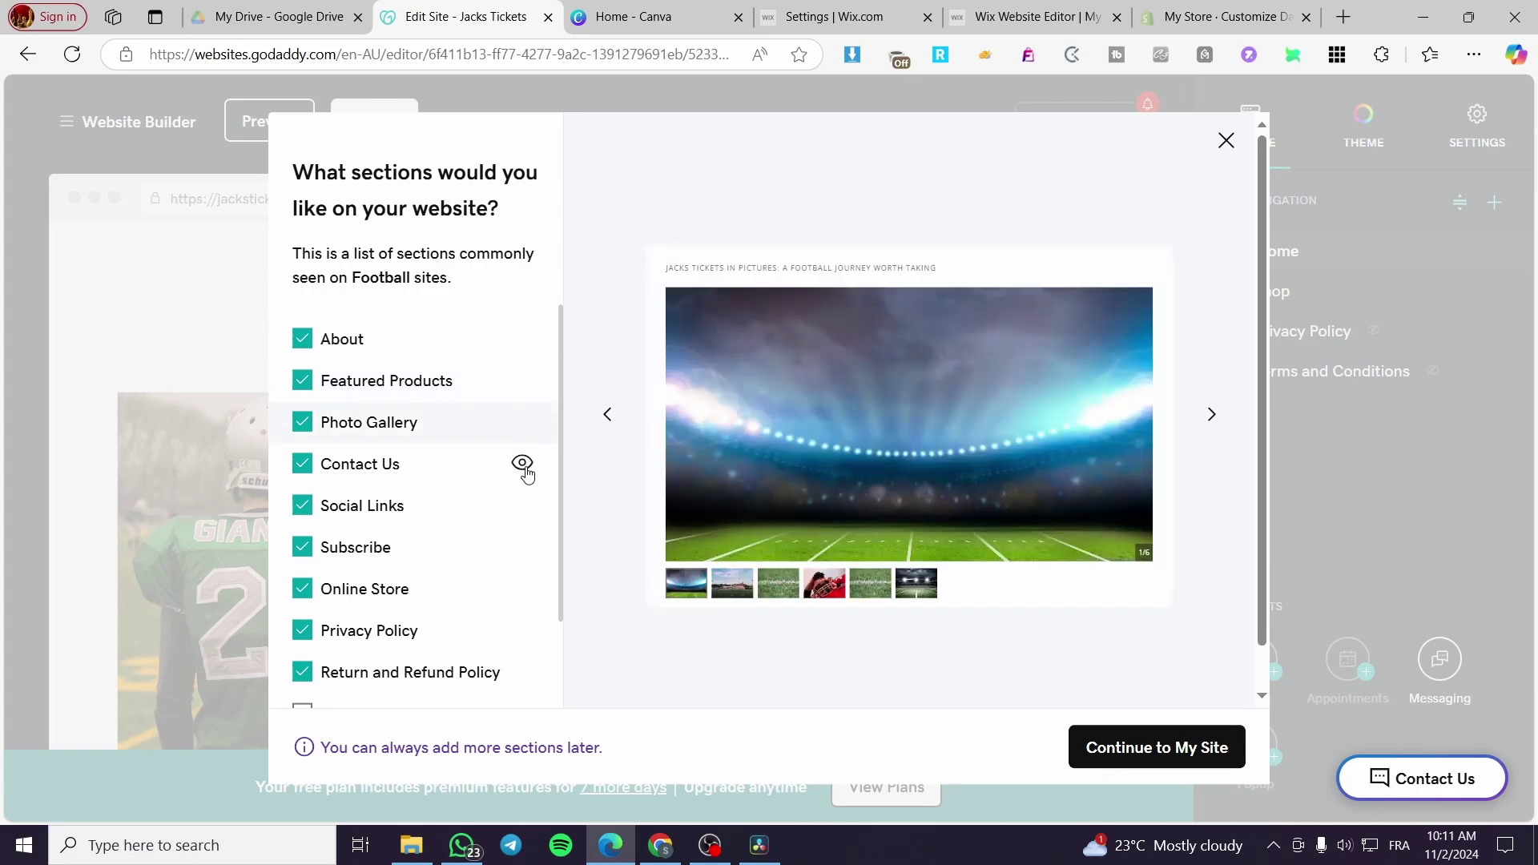
left_click(525, 467)
left_click(521, 506)
Preview the Subscribe, Online Store and policy sections, add Livestream, and build the site
left_click(522, 547)
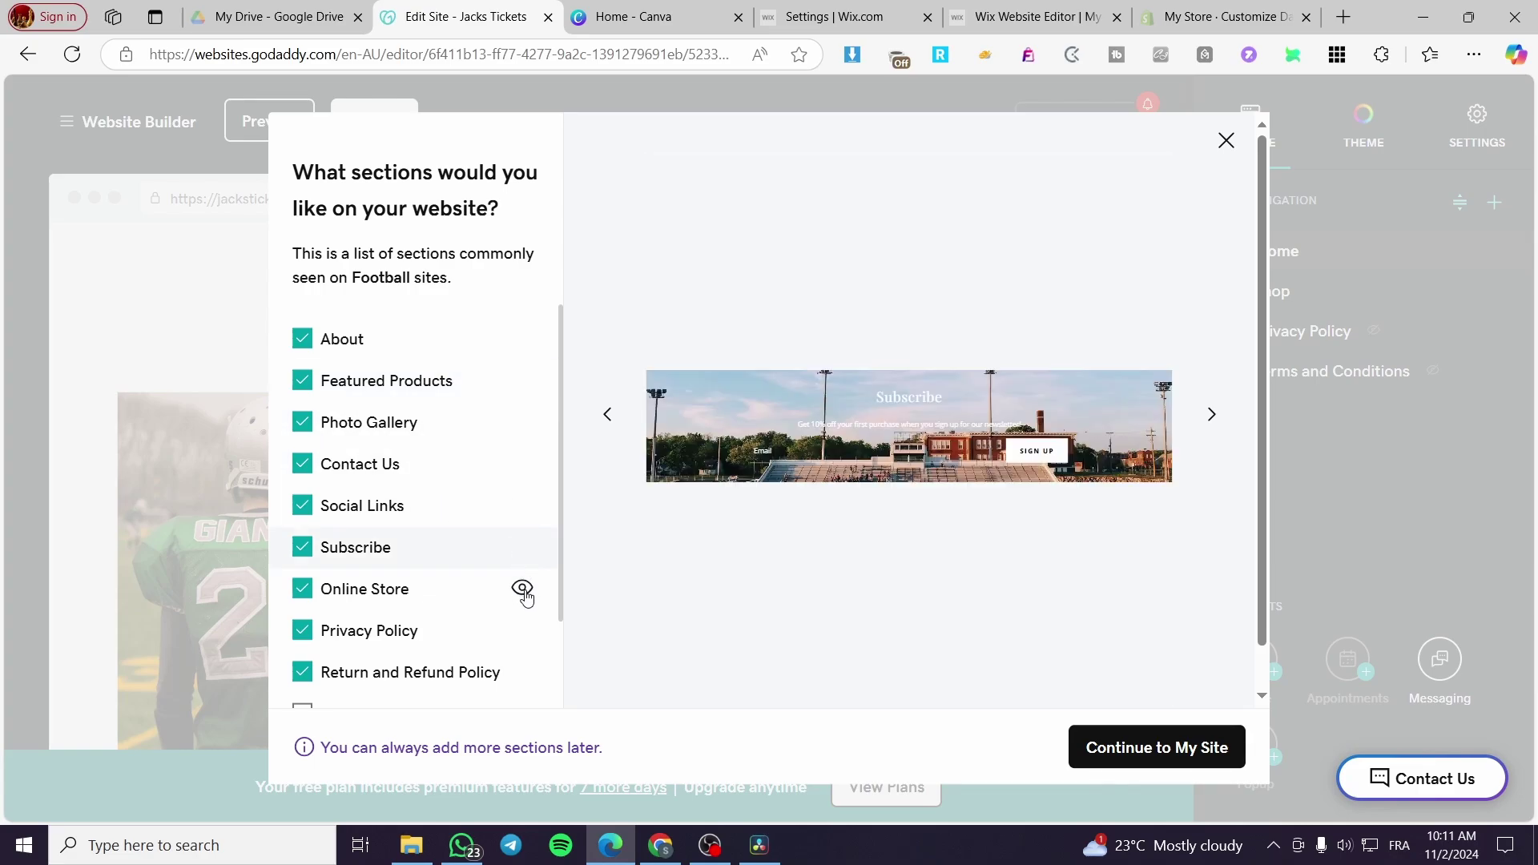
left_click(522, 589)
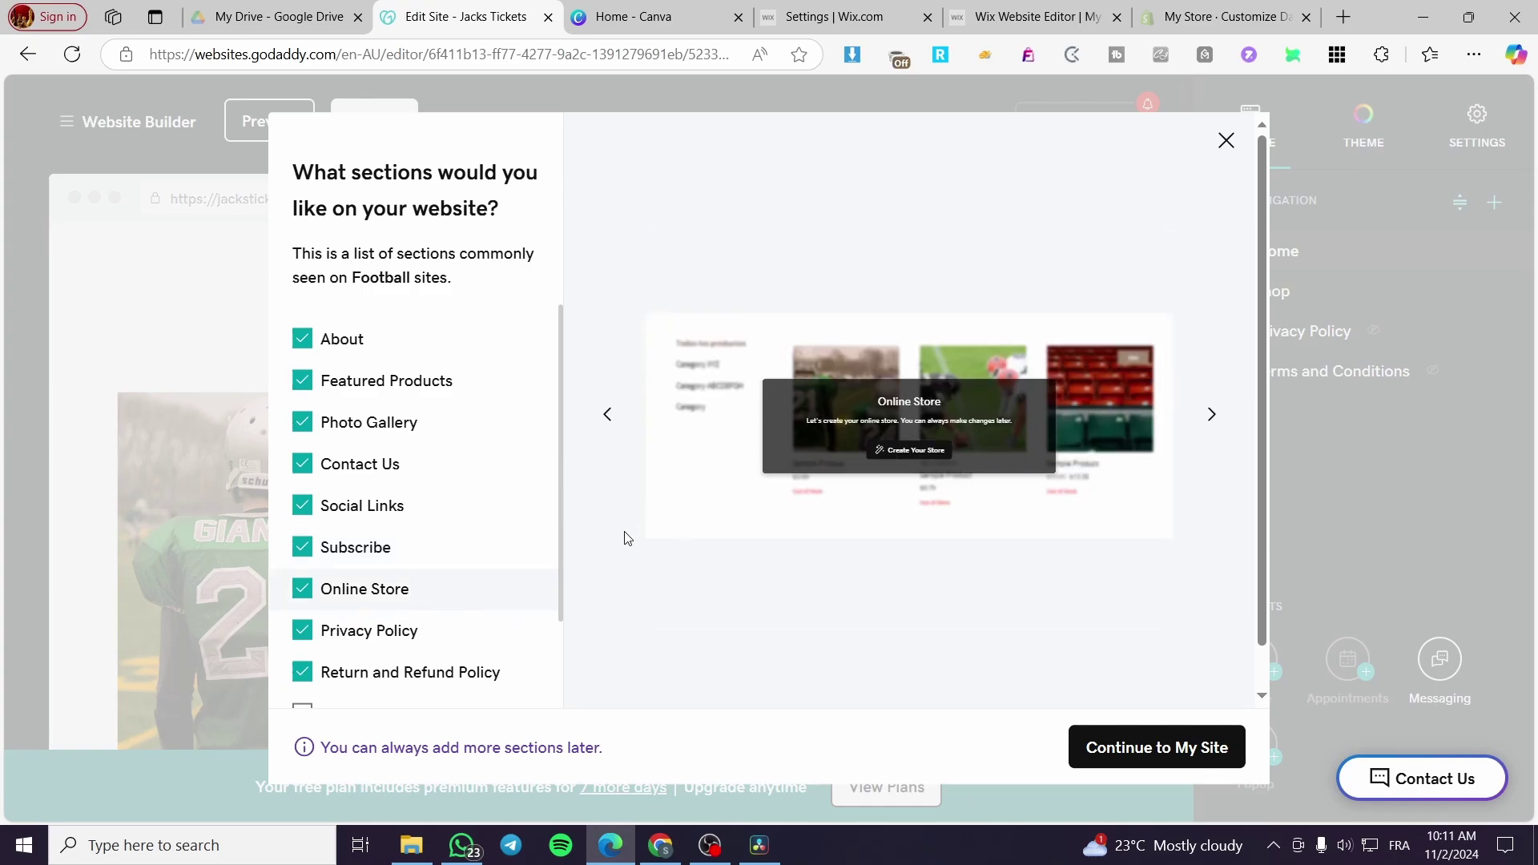
left_click(521, 631)
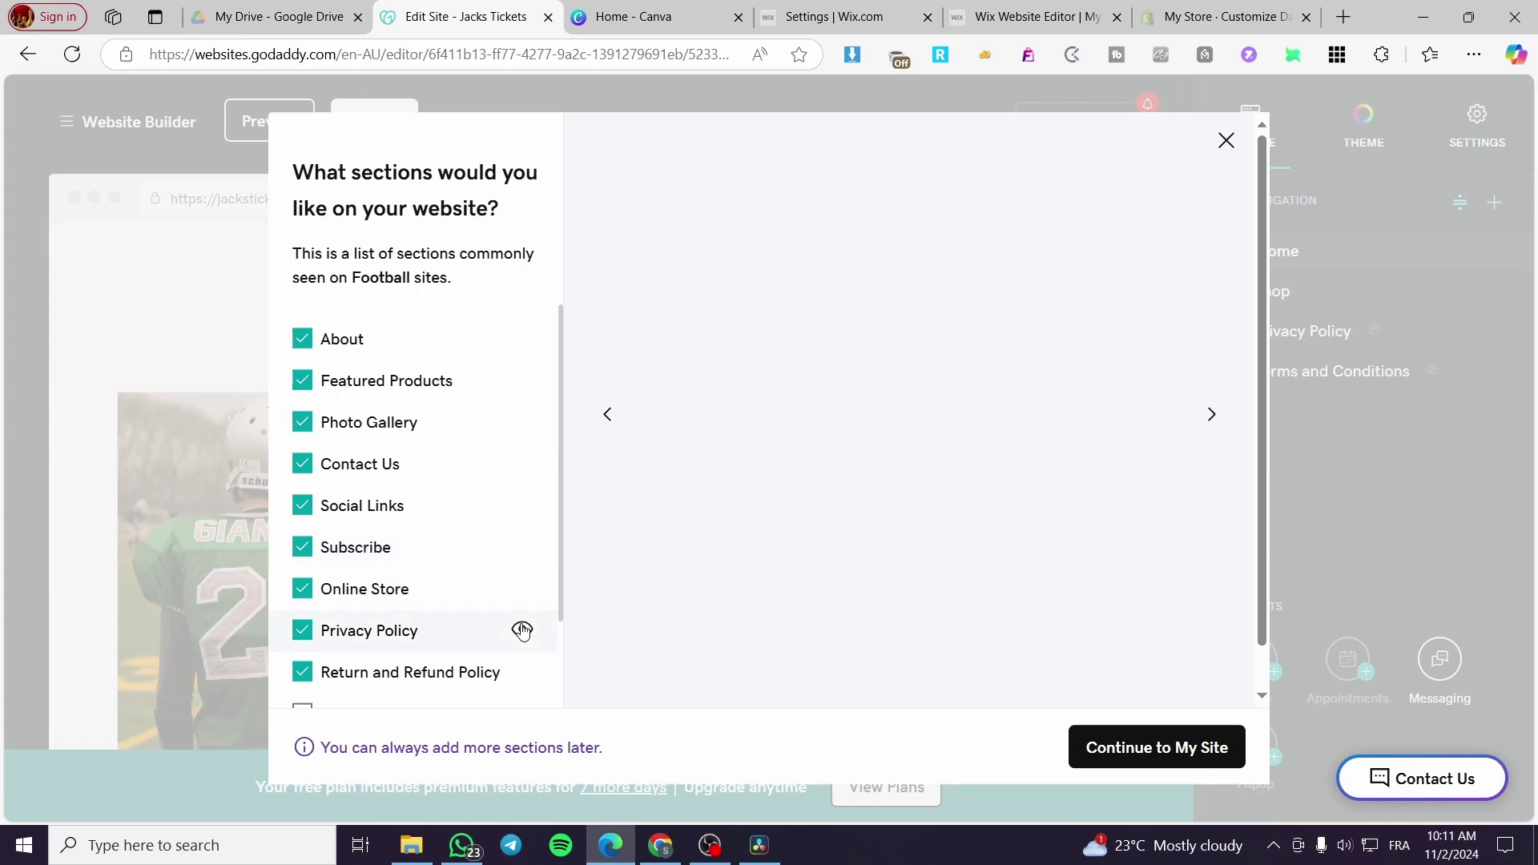
scroll(520, 645, "down", 2)
left_click(521, 561)
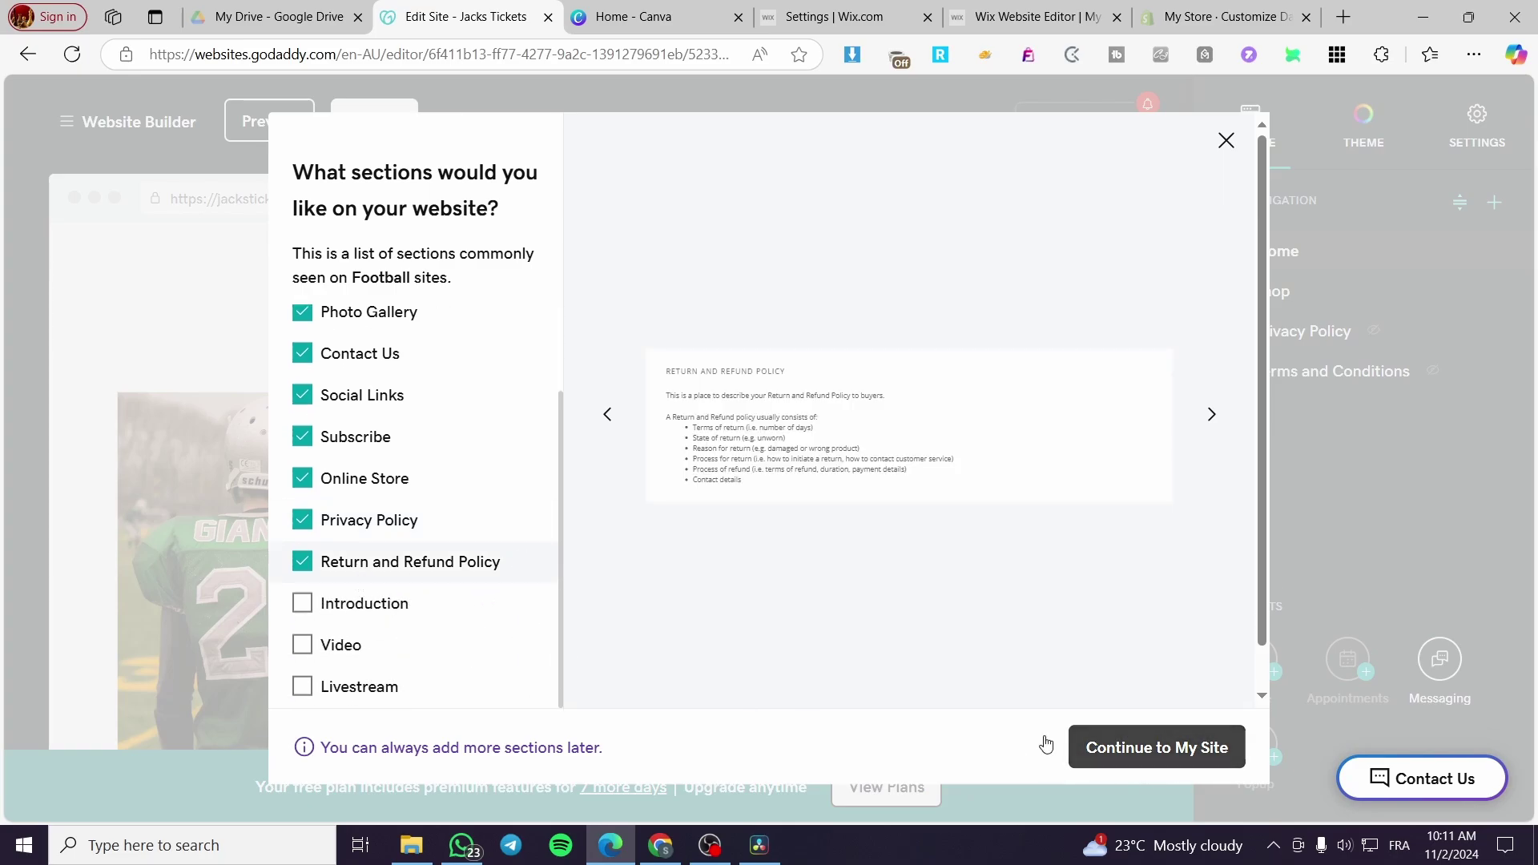
left_click(303, 687)
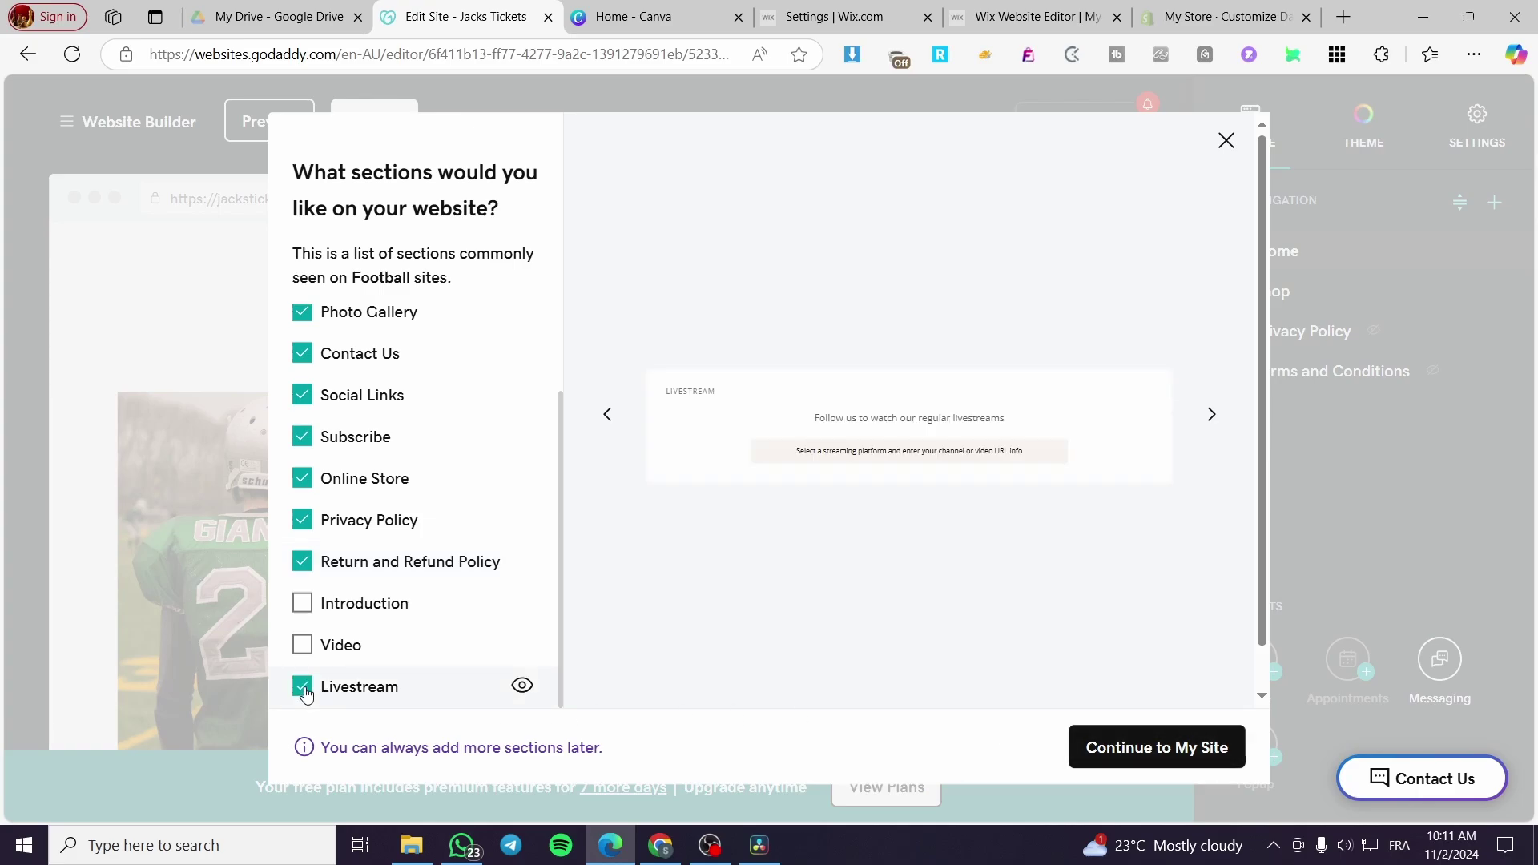
left_click(1112, 750)
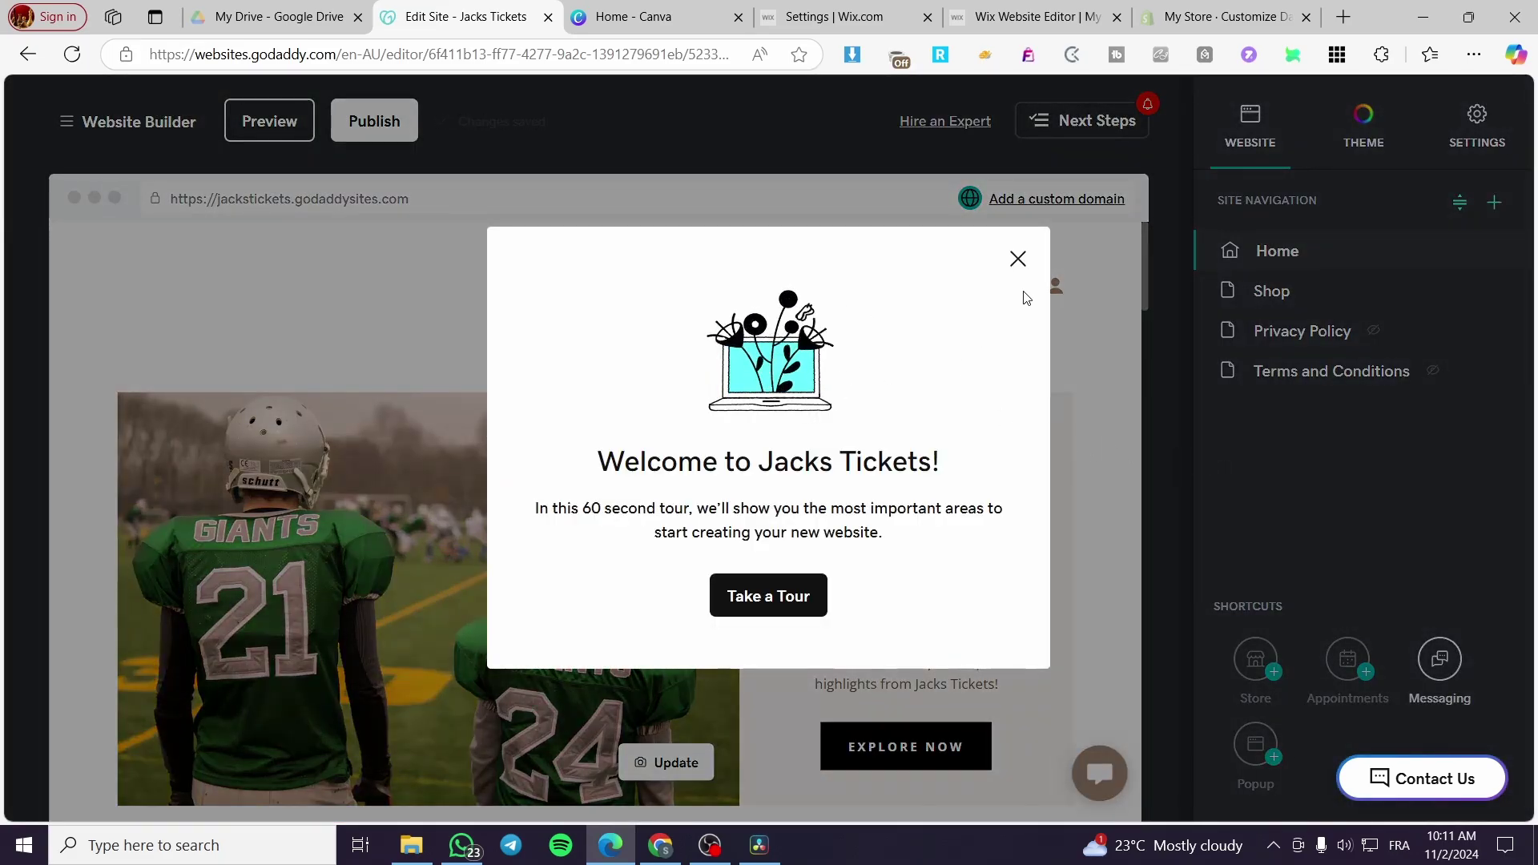
Dismiss the Welcome tour, the tip and the Next Steps window, then scroll the homepage
left_click(1016, 261)
left_click(920, 305)
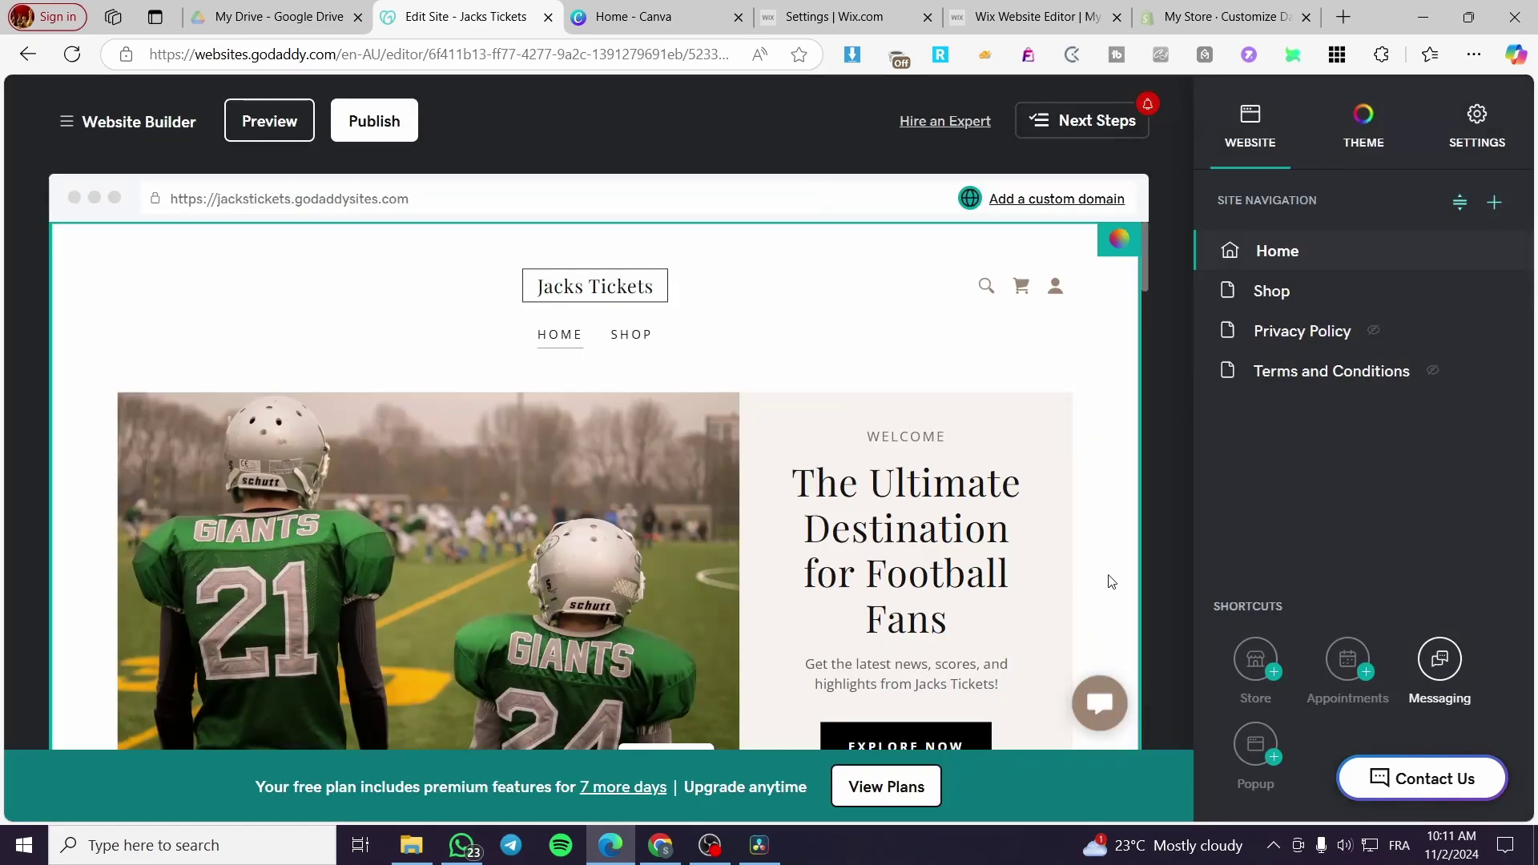
left_click(1089, 133)
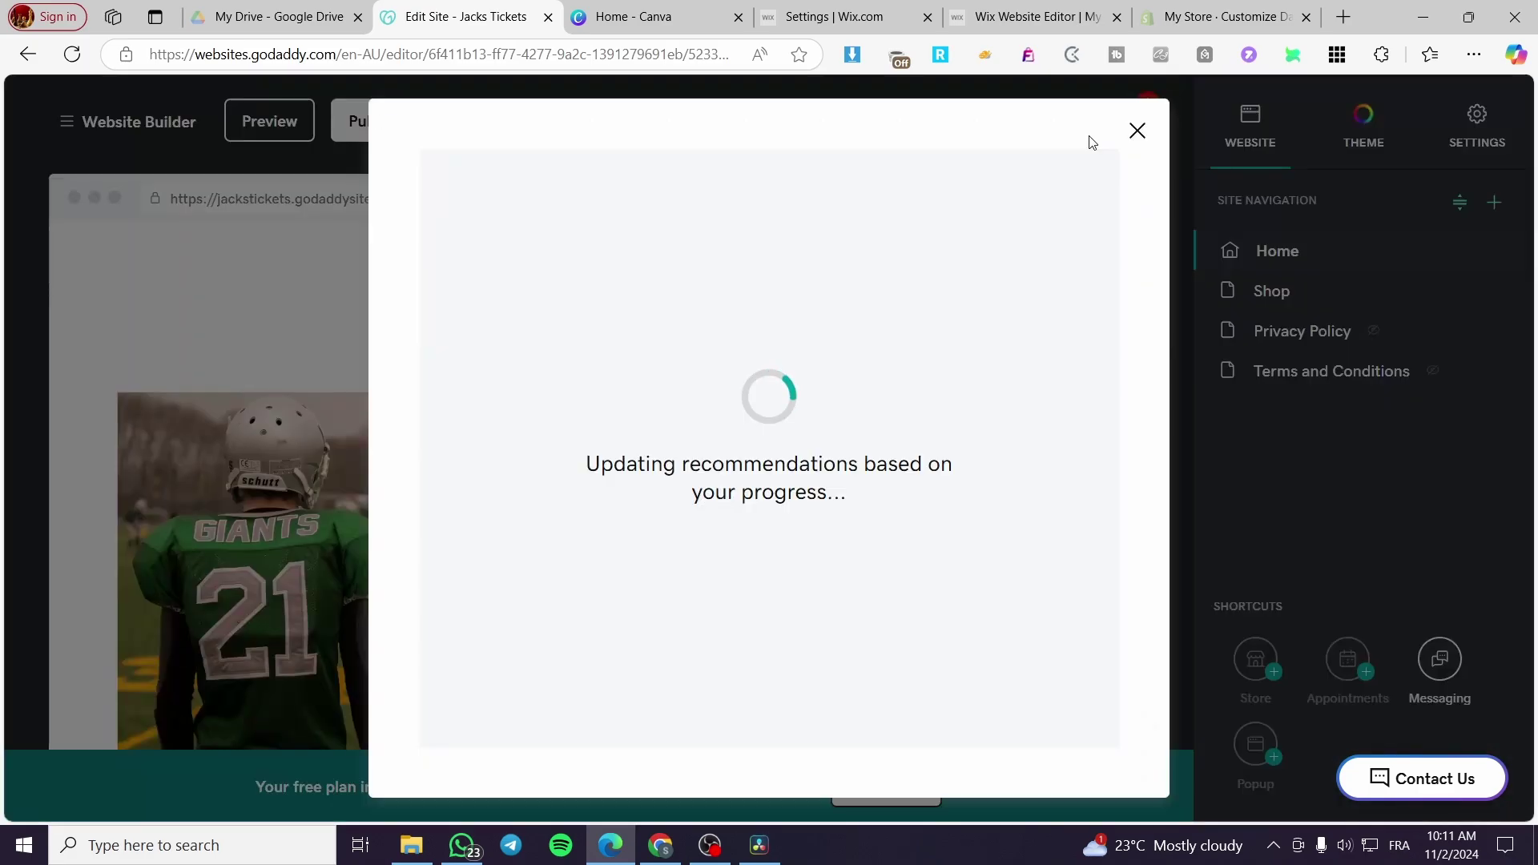
left_click(1137, 130)
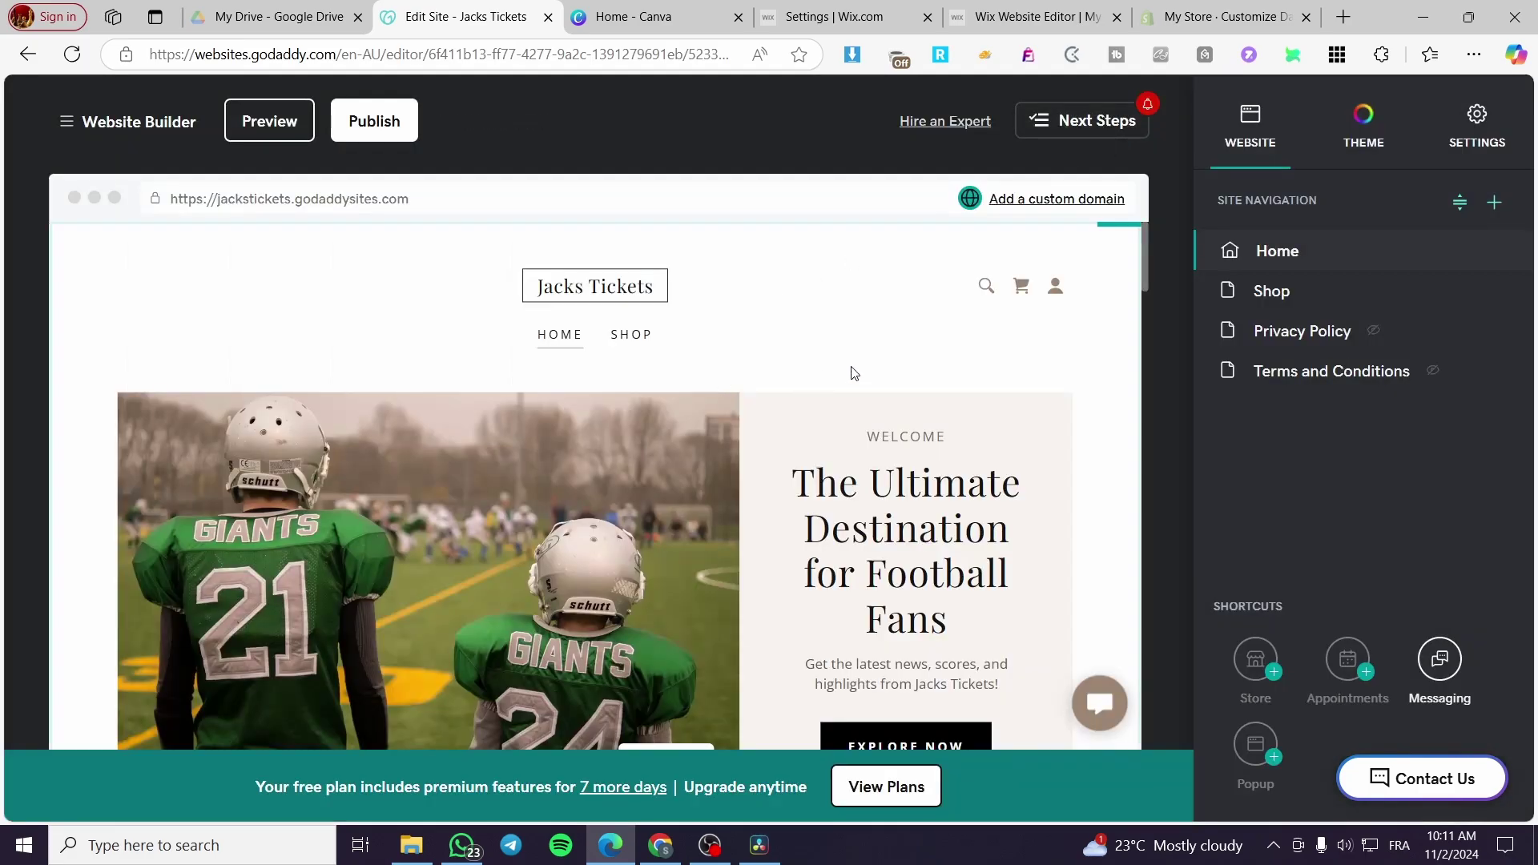
scroll(865, 350, "down", 10)
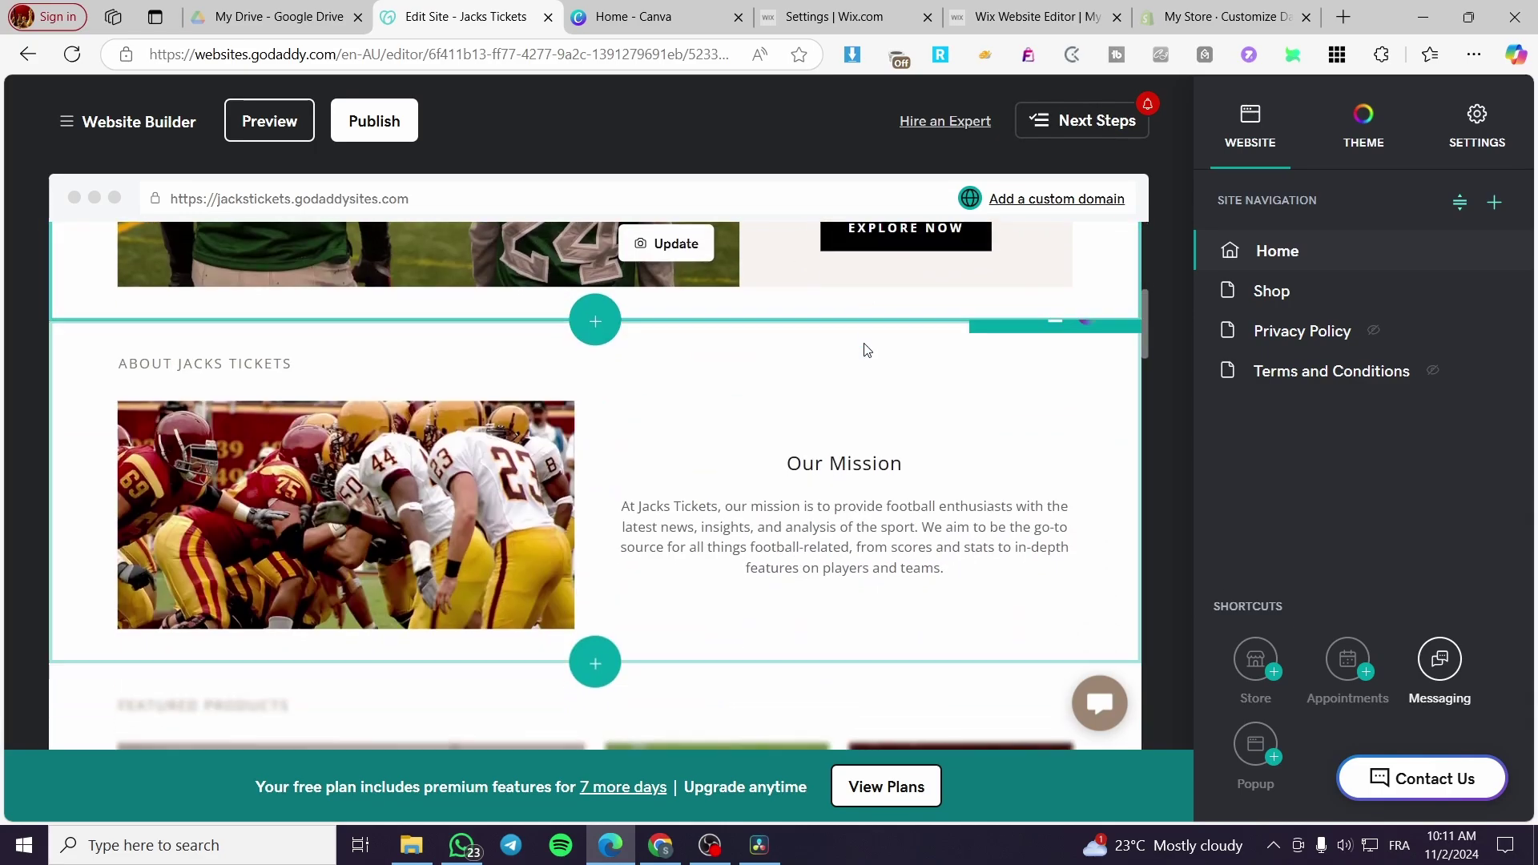
scroll(777, 346, "up", 5)
scroll(757, 364, "up", 10)
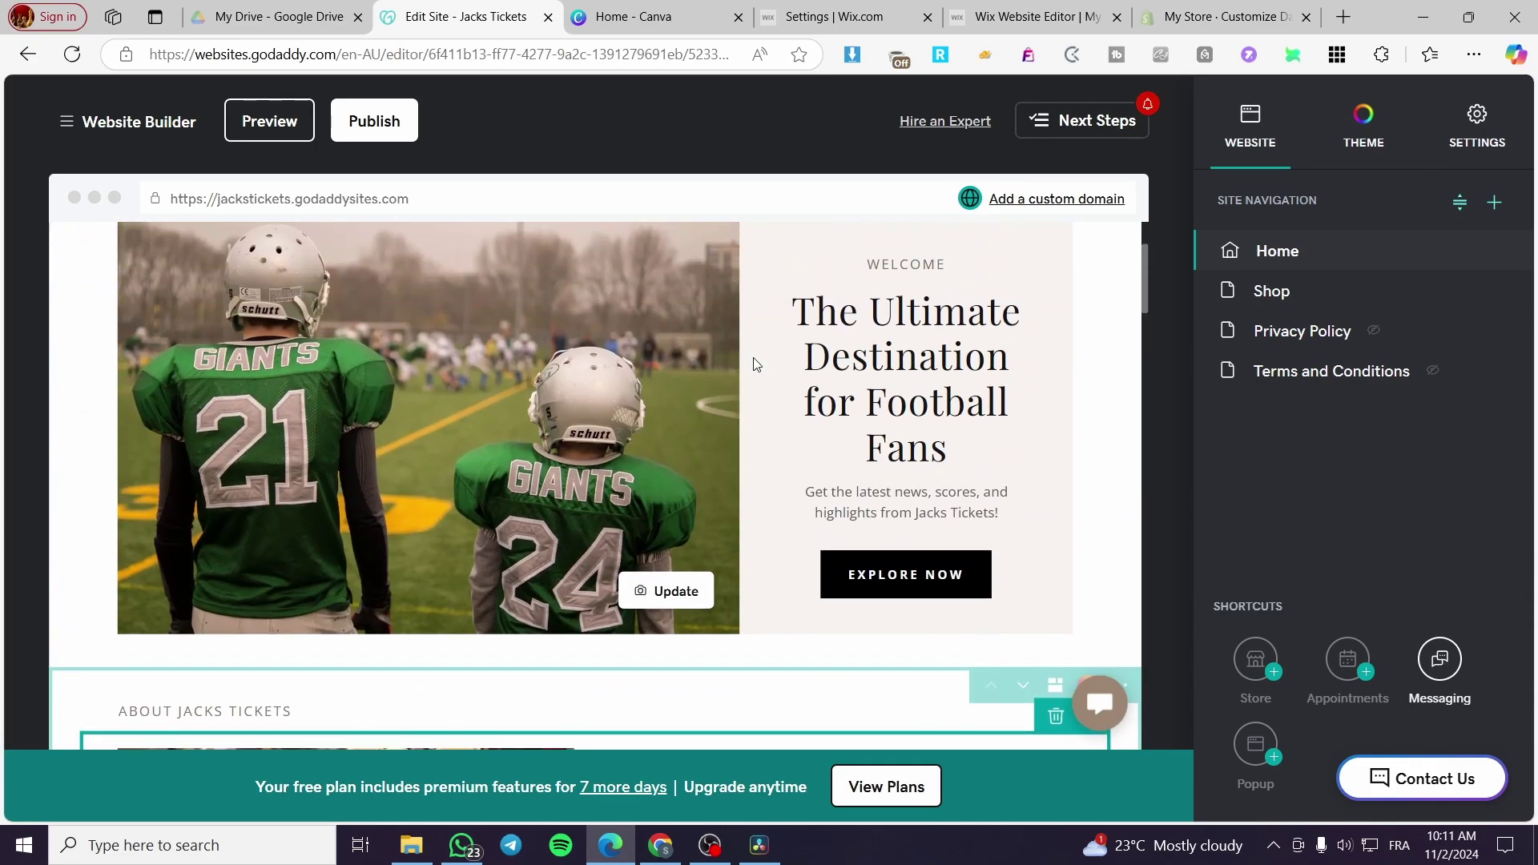
Select the hero header and open its Explore Now button, linked to Home's Top Of Page
left_click(604, 356)
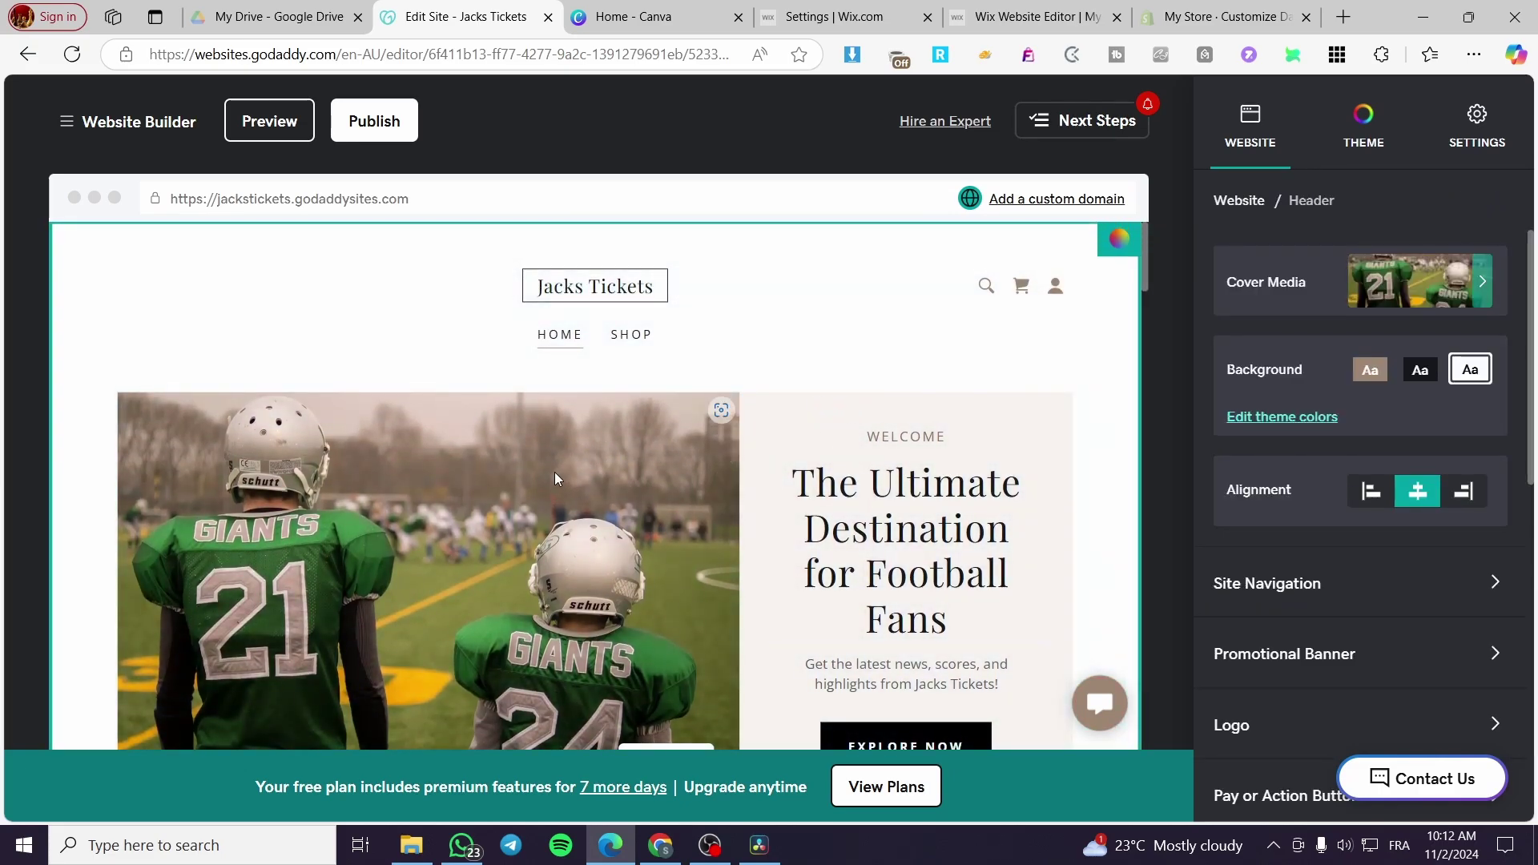
scroll(566, 461, "down", 2)
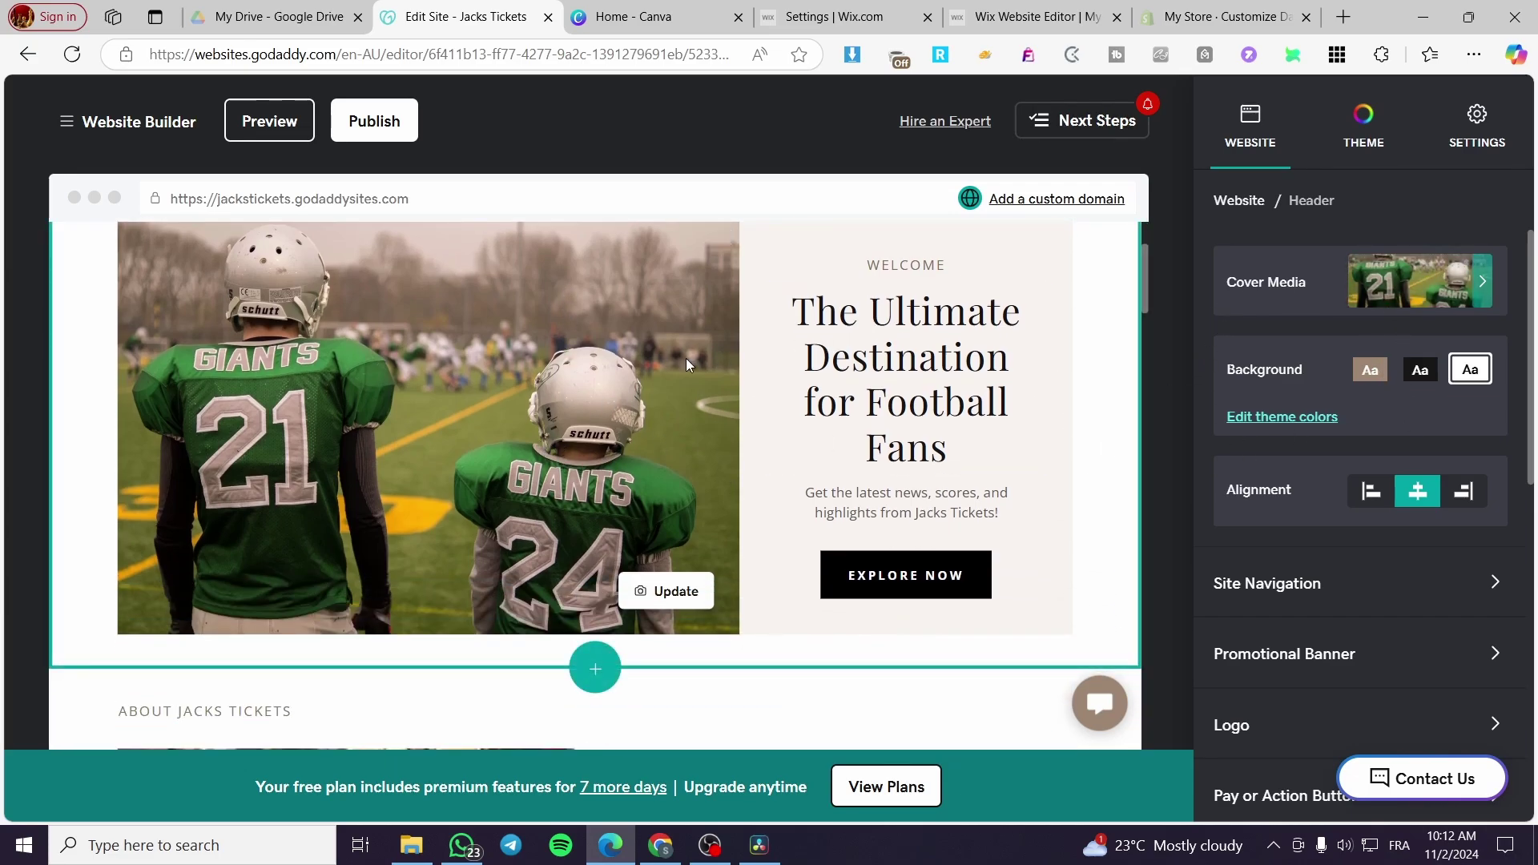
left_click(1000, 324)
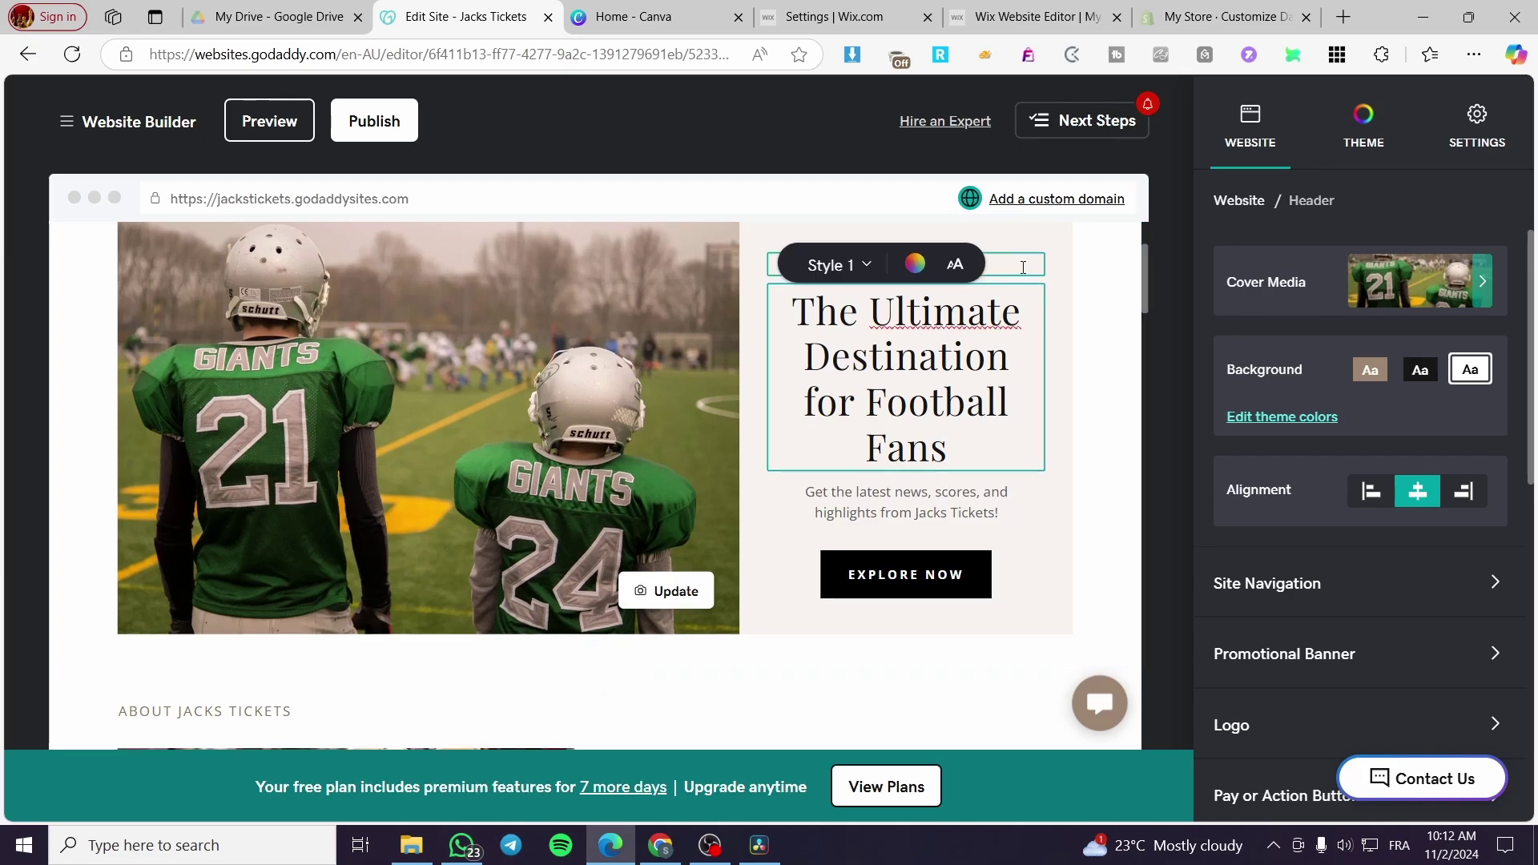
left_click(1023, 266)
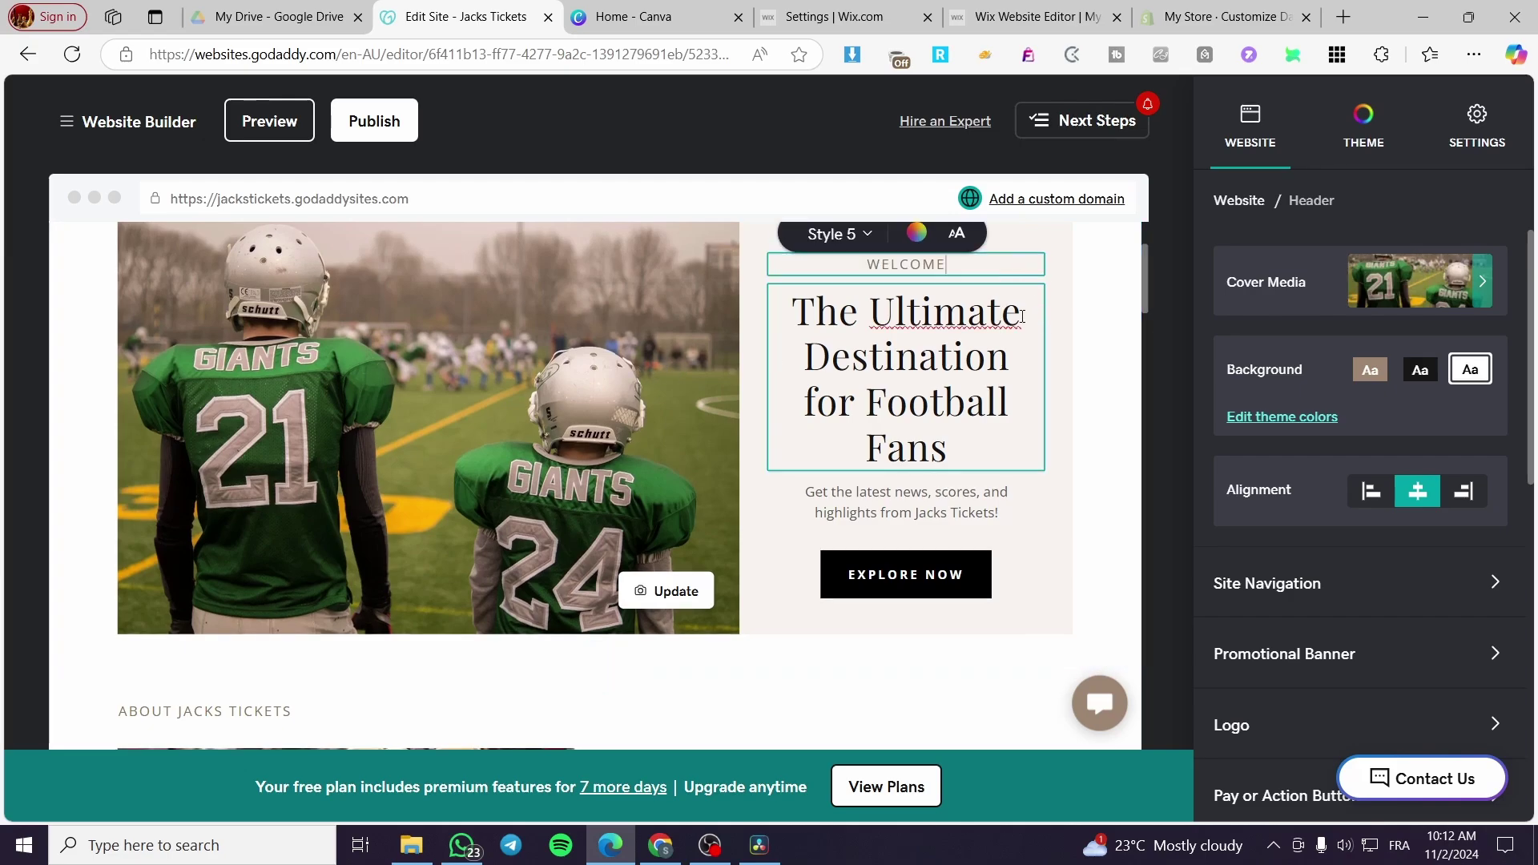
scroll(913, 565, "down", 1)
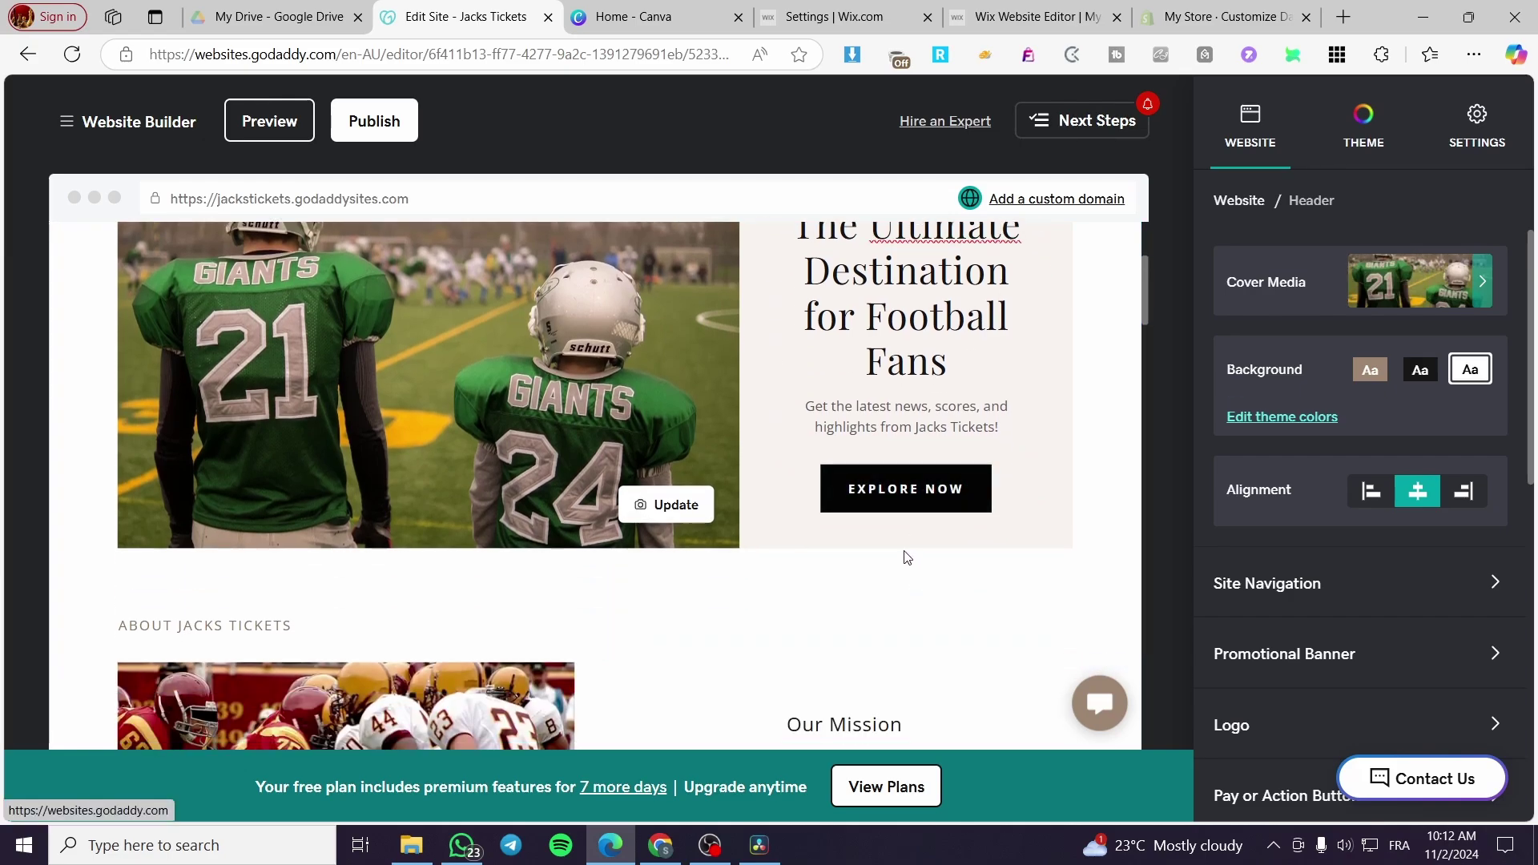
left_click(953, 517)
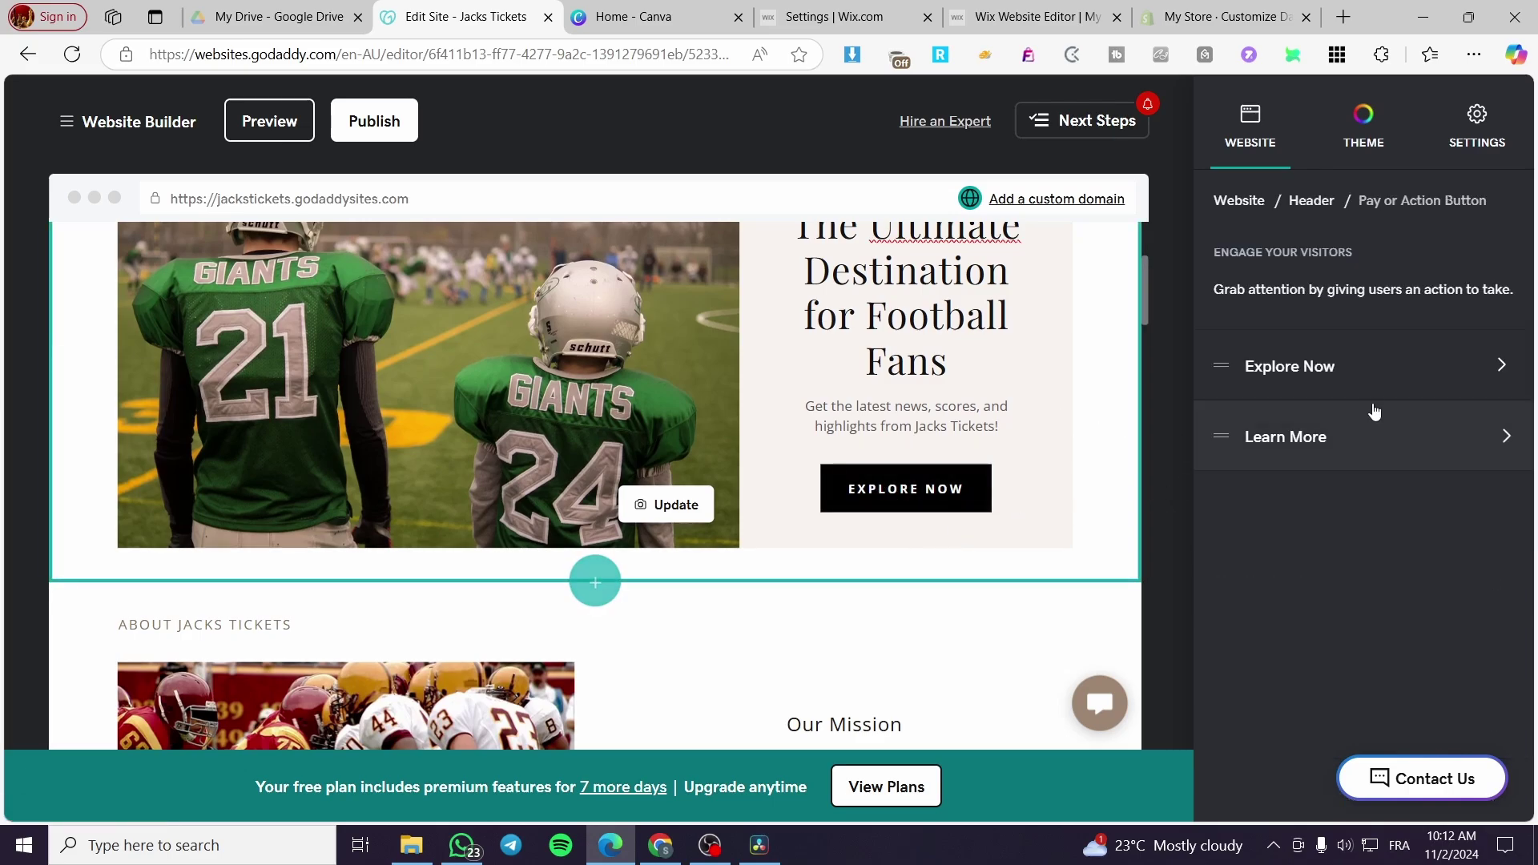
left_click(1398, 388)
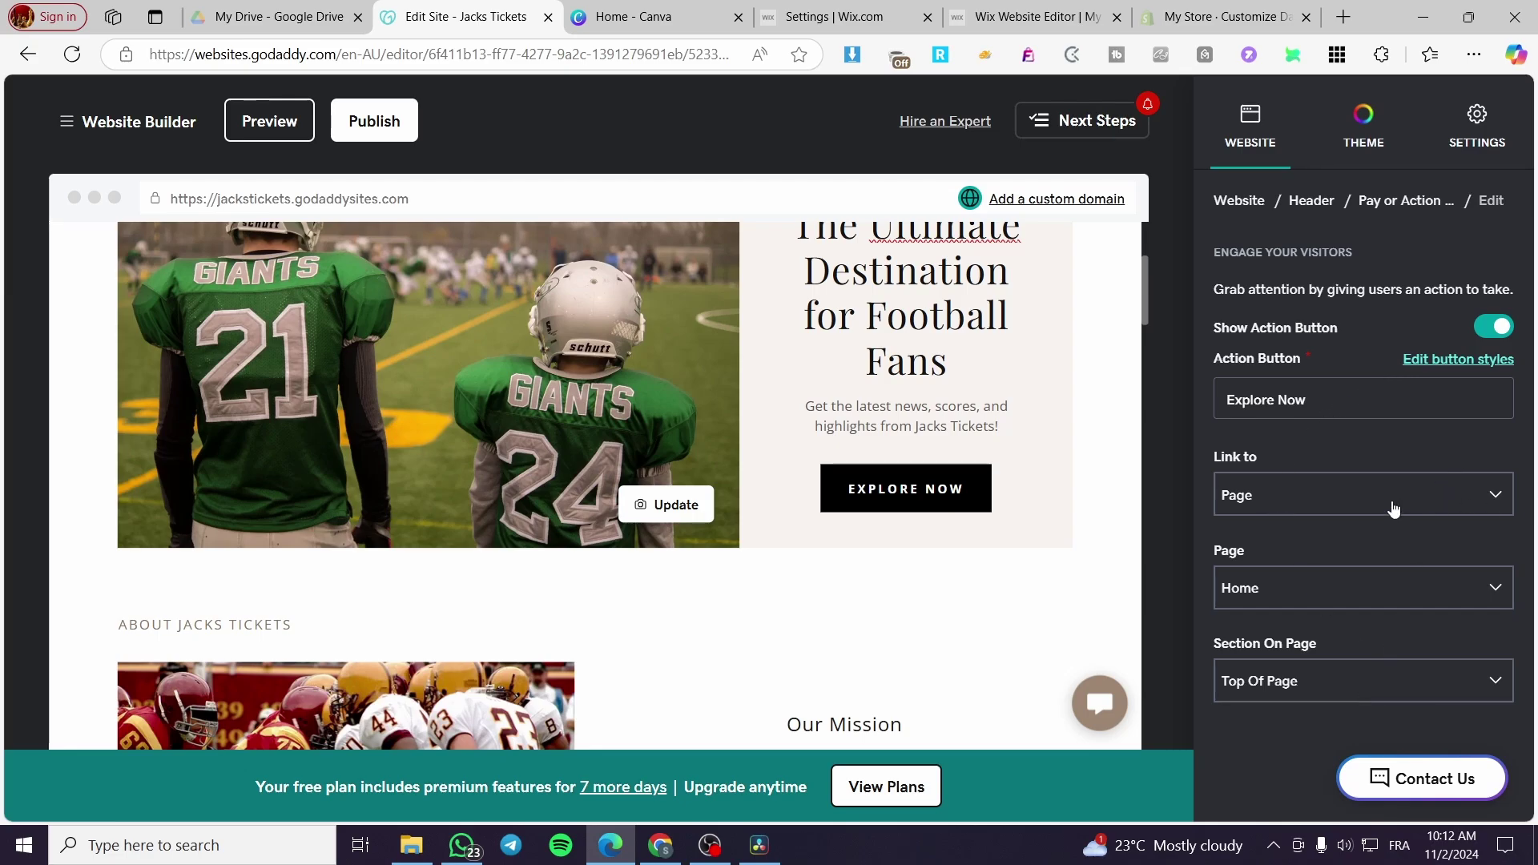
scroll(813, 489, "down", 3)
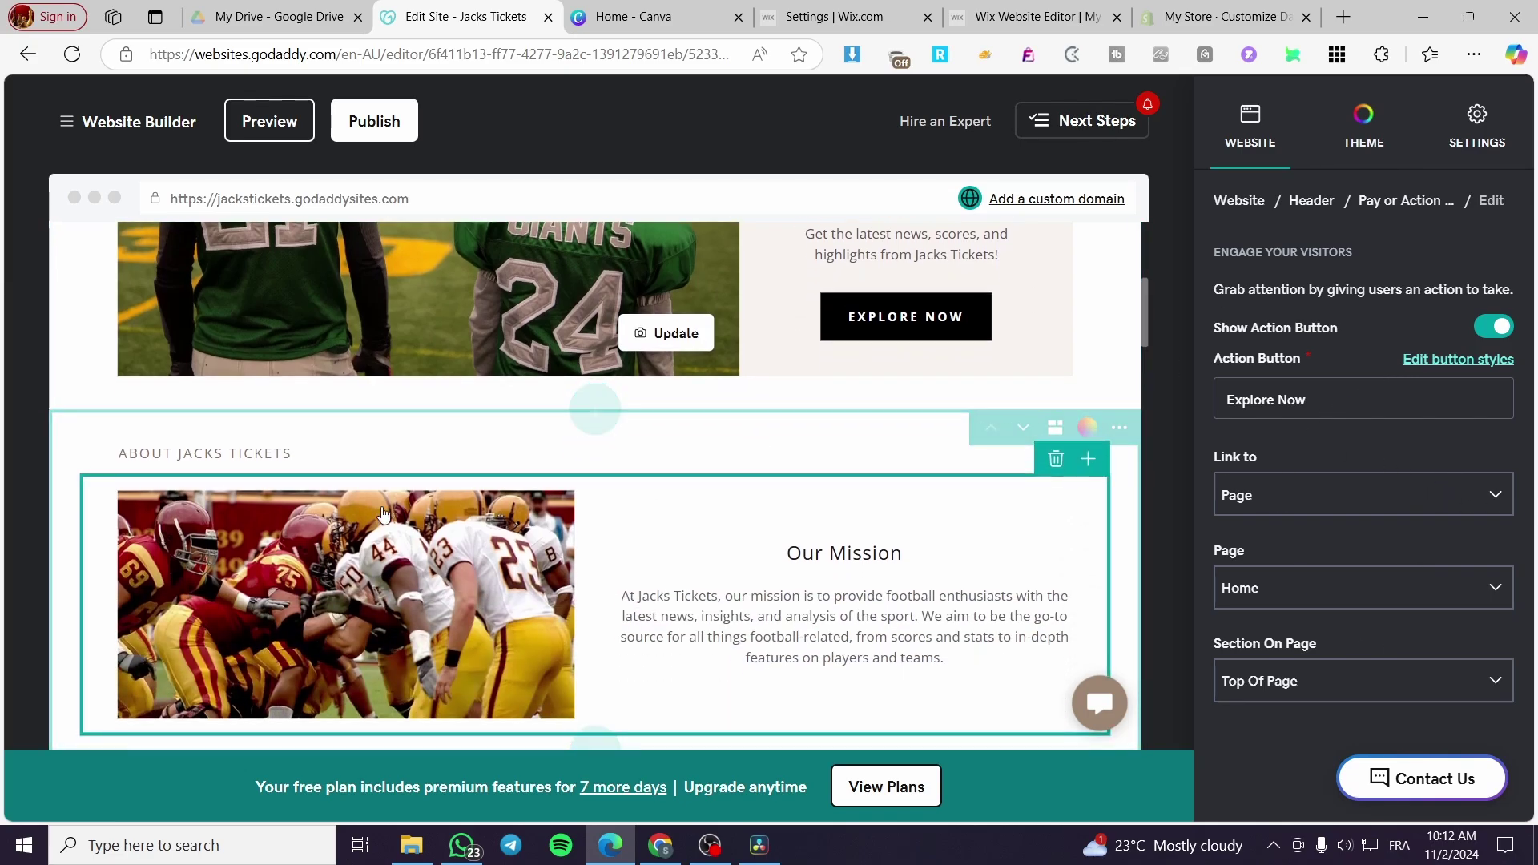
scroll(312, 524, "down", 2)
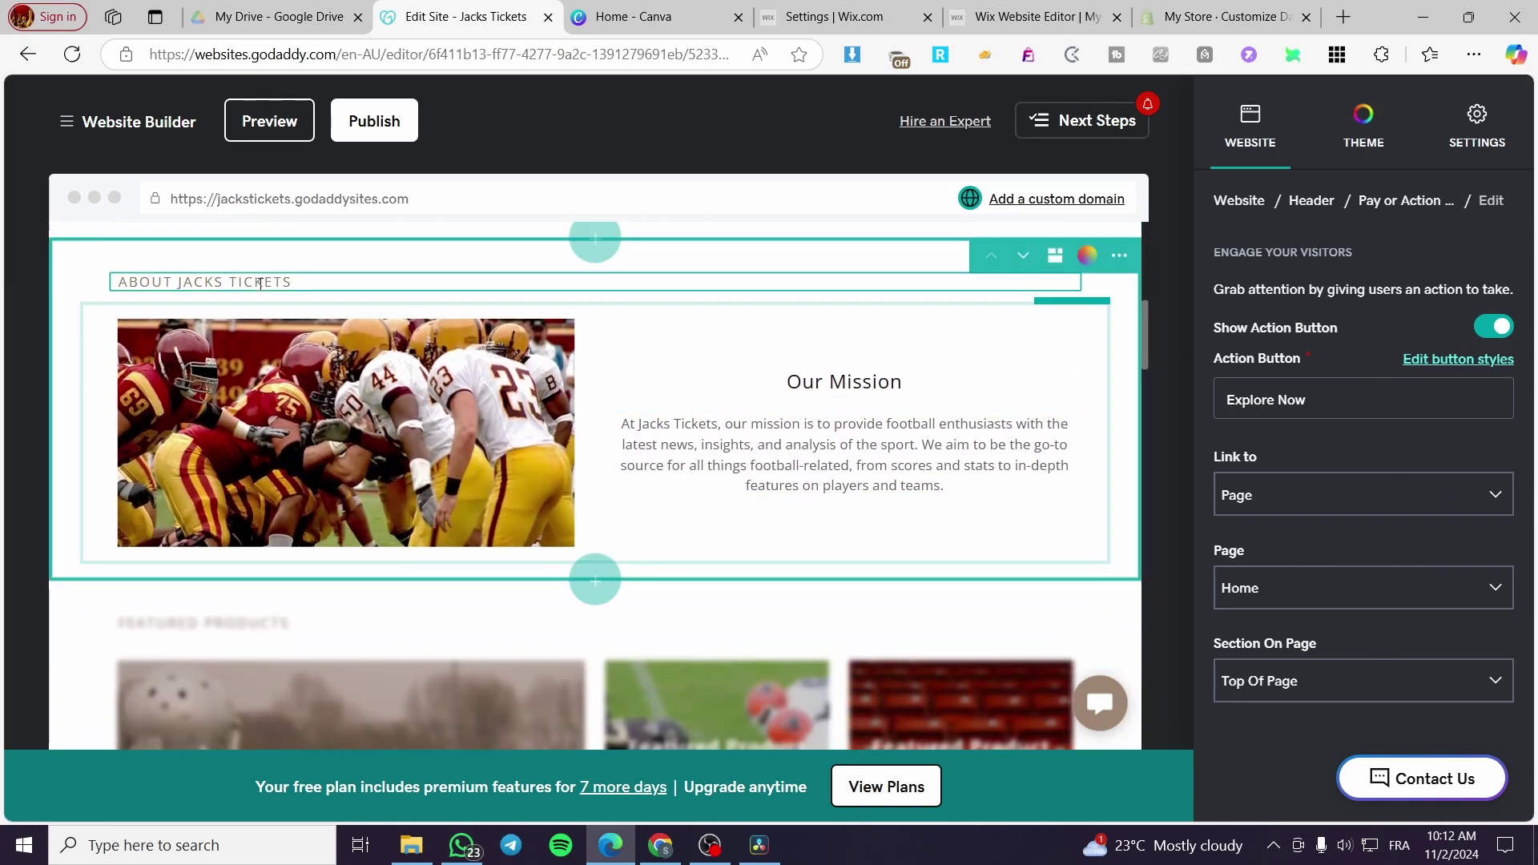
Scroll past Our Mission and select the Featured Products section, titled Featured Products with prices shown
scroll(813, 417, "down", 1)
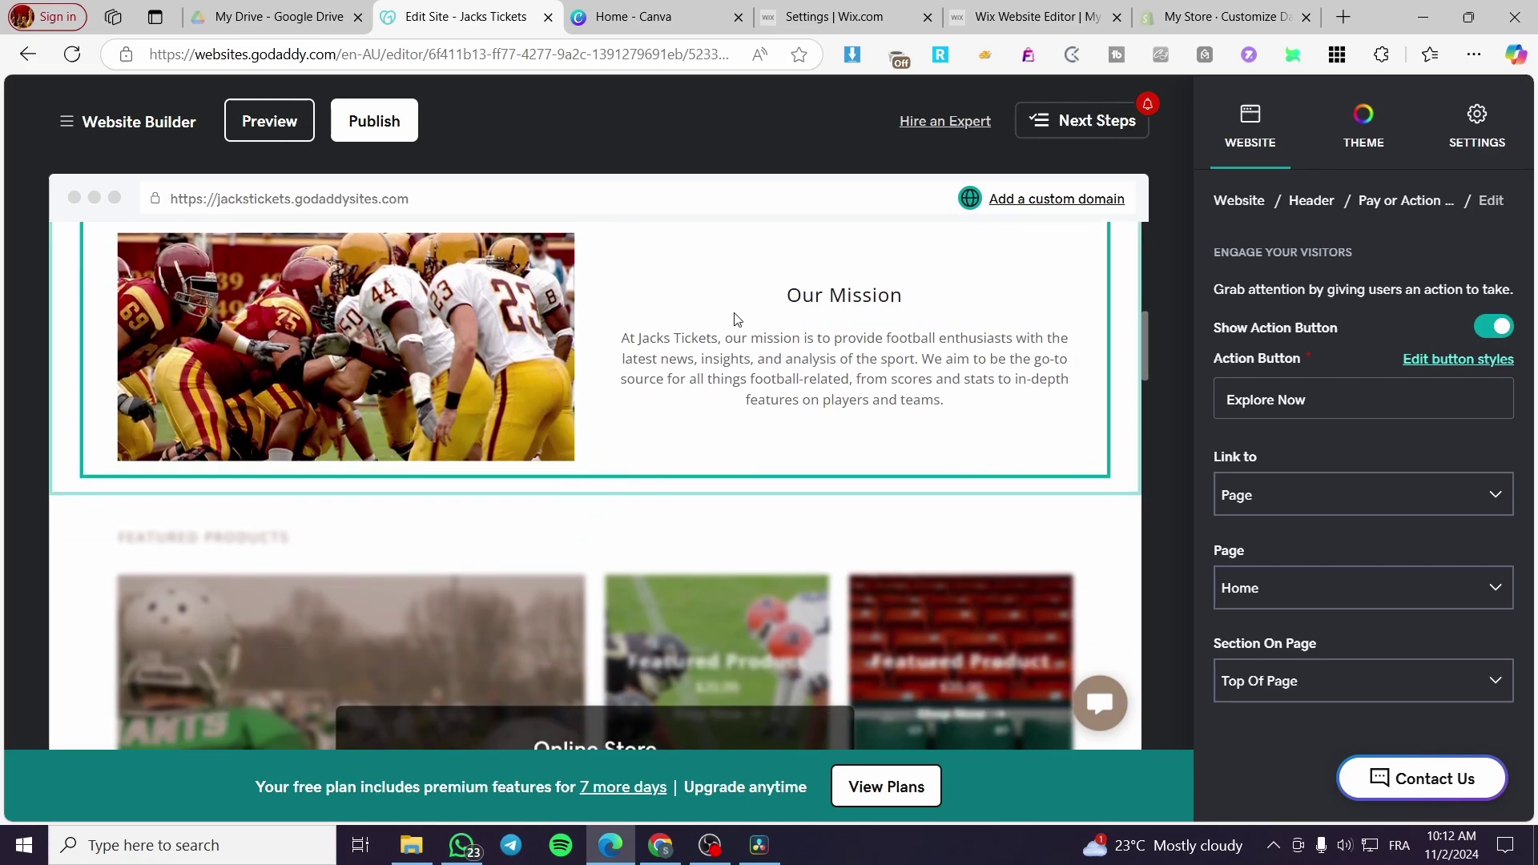
left_click(820, 295)
scroll(591, 345, "down", 2)
scroll(769, 350, "up", 3)
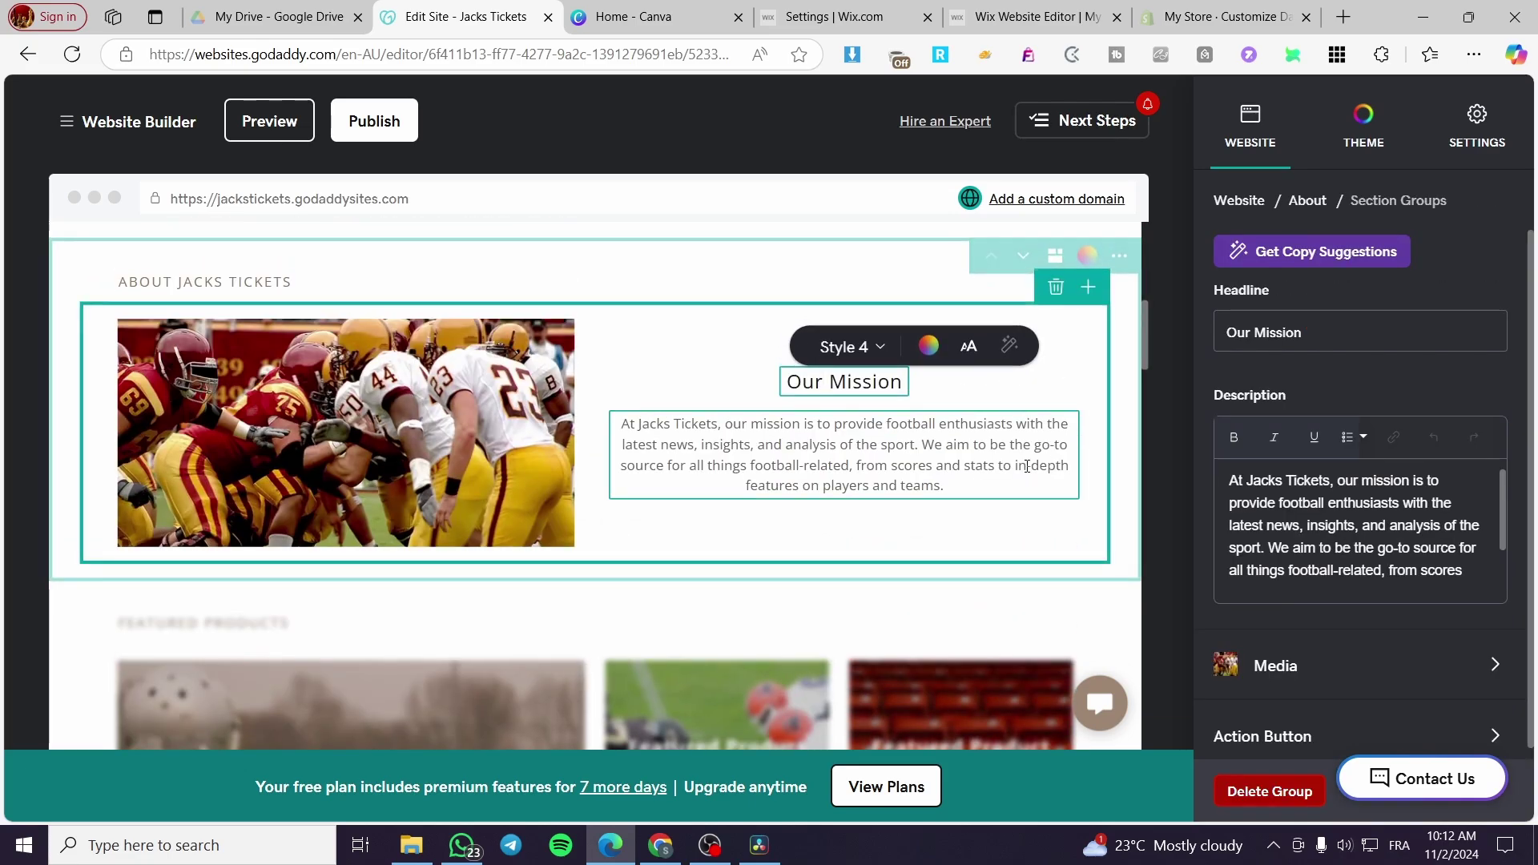
scroll(839, 411, "down", 4)
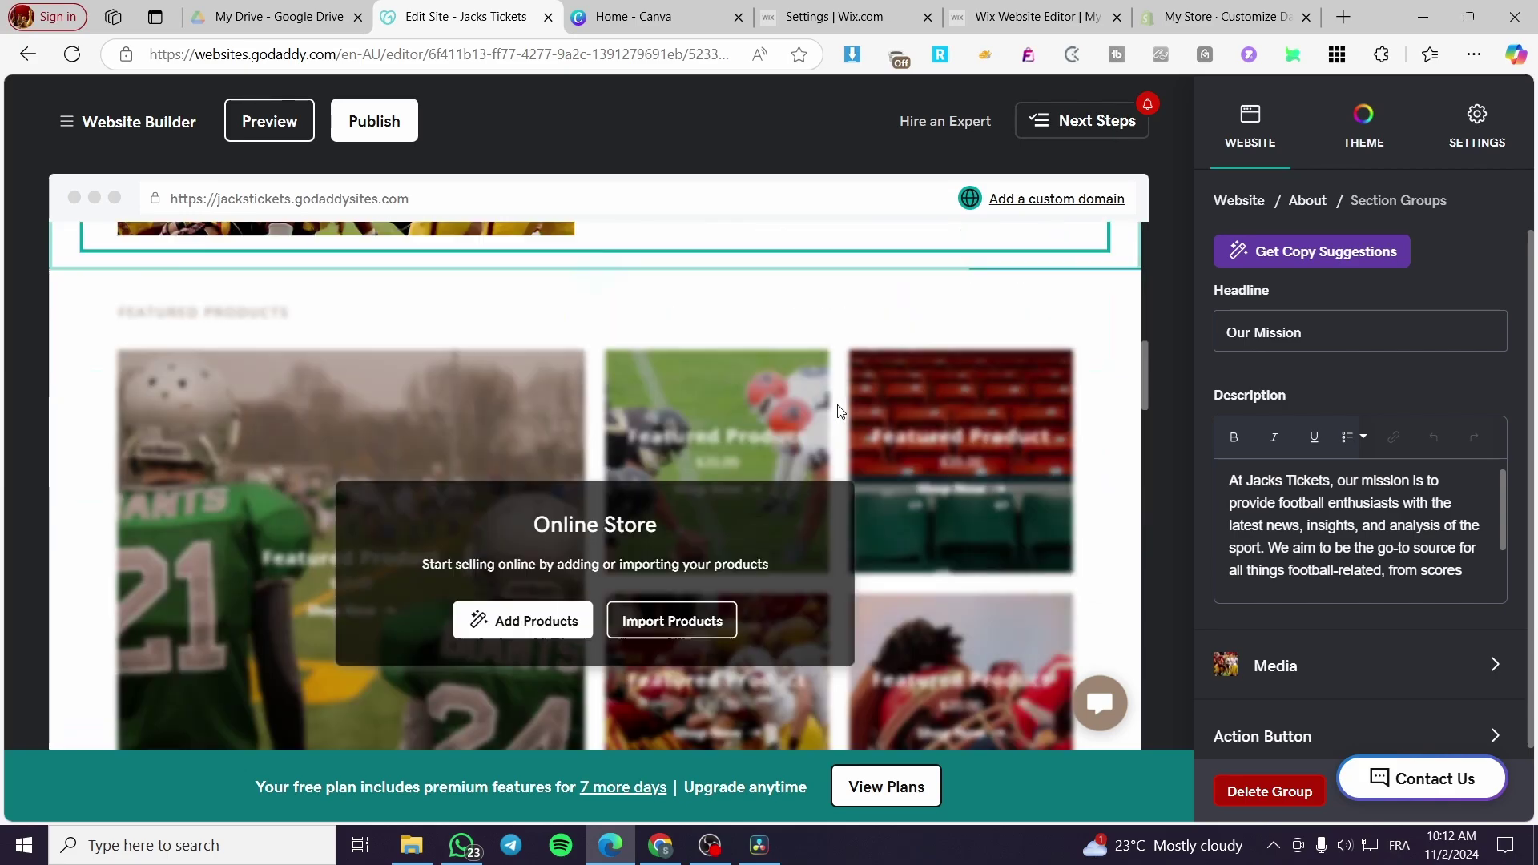
scroll(839, 411, "down", 10)
scroll(779, 424, "up", 9)
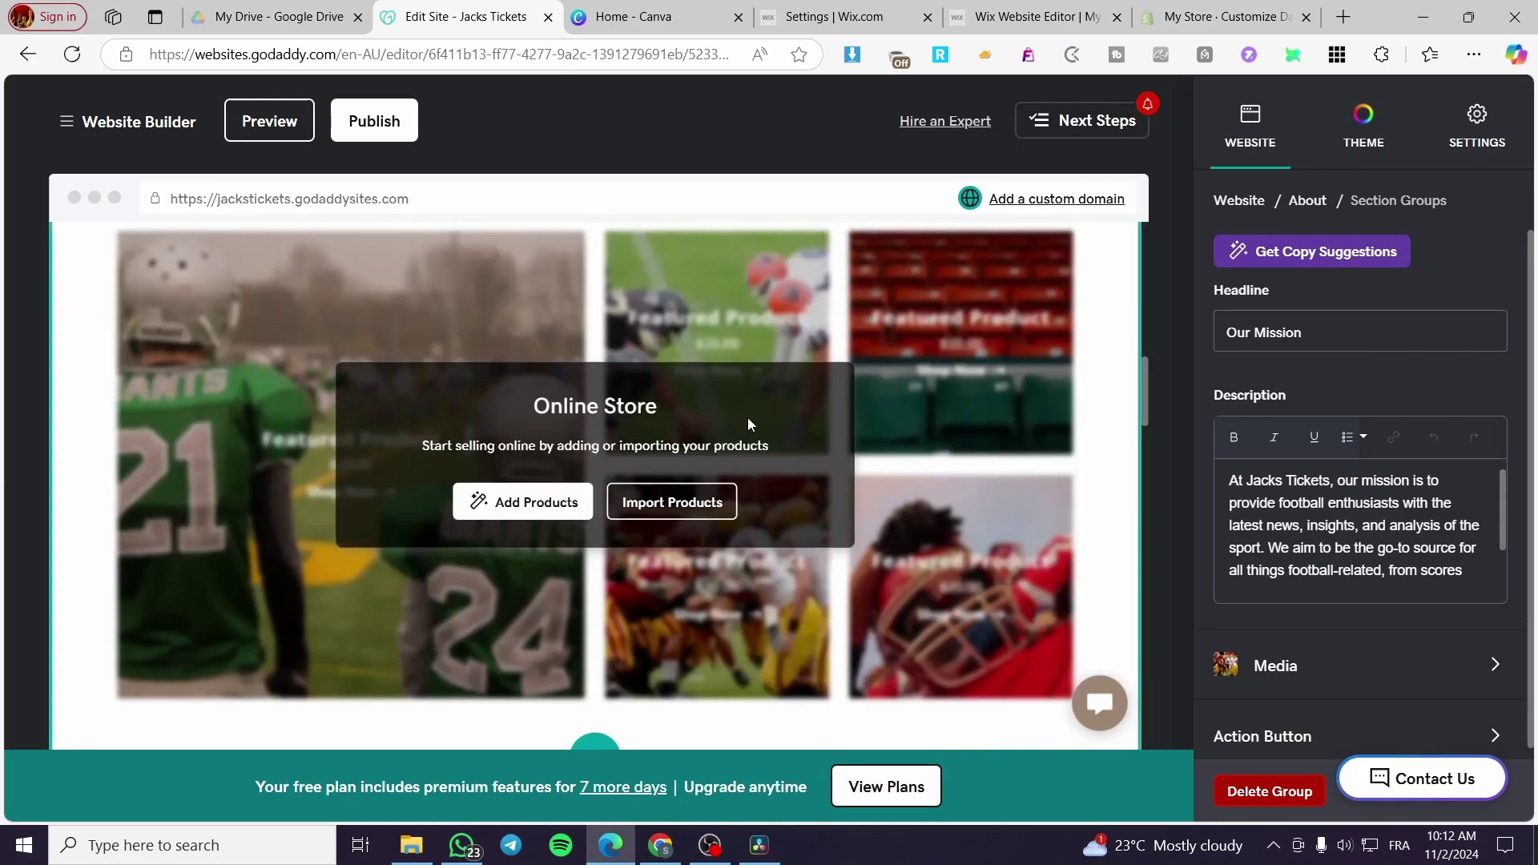
left_click(951, 353)
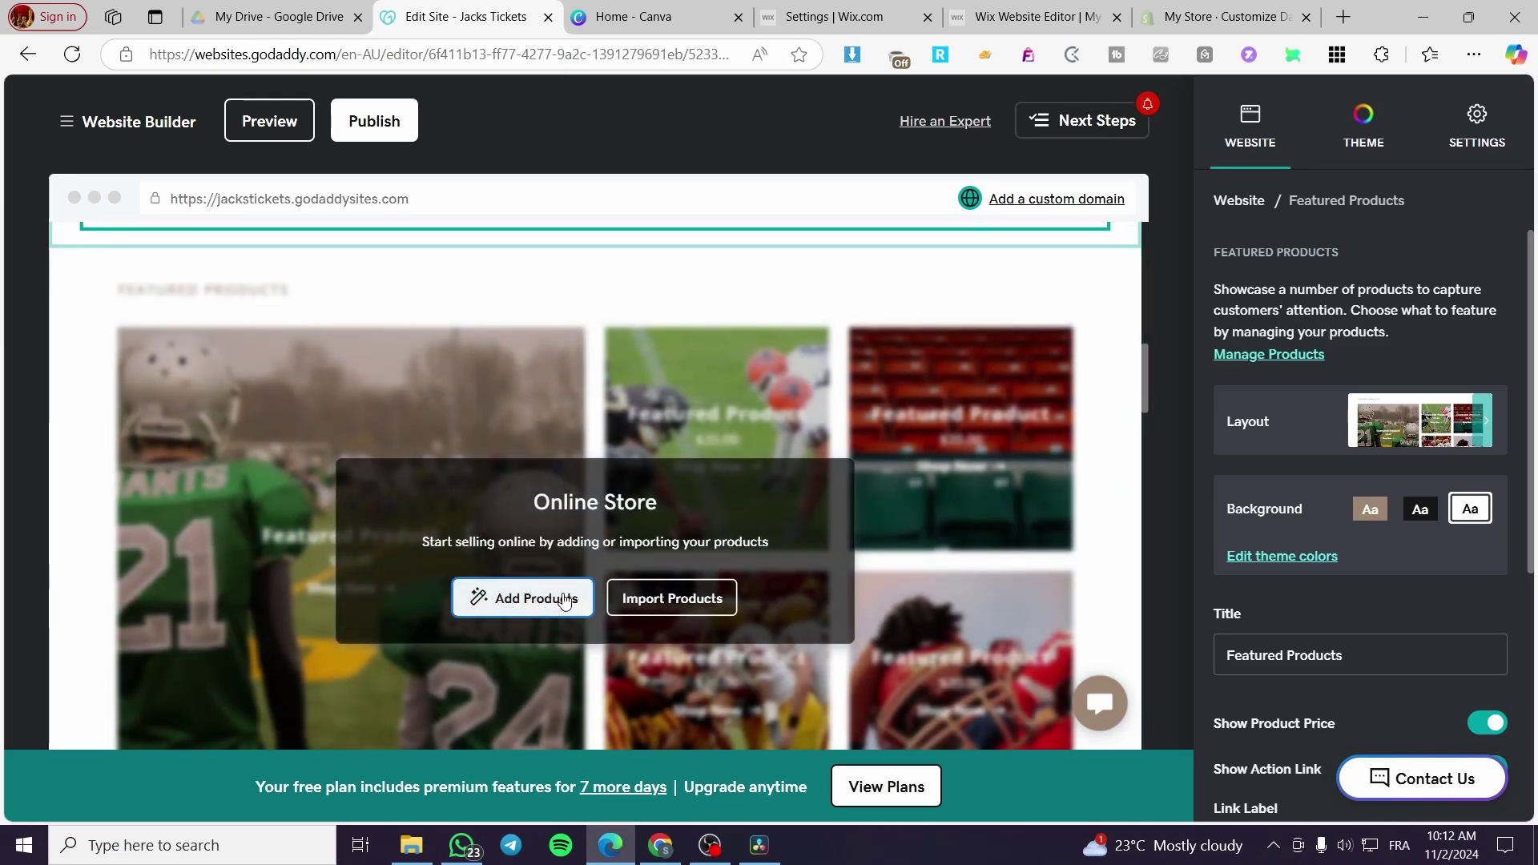
Start a manually entered product in the new online store and make it a Digital product
left_click(561, 599)
left_click(921, 645)
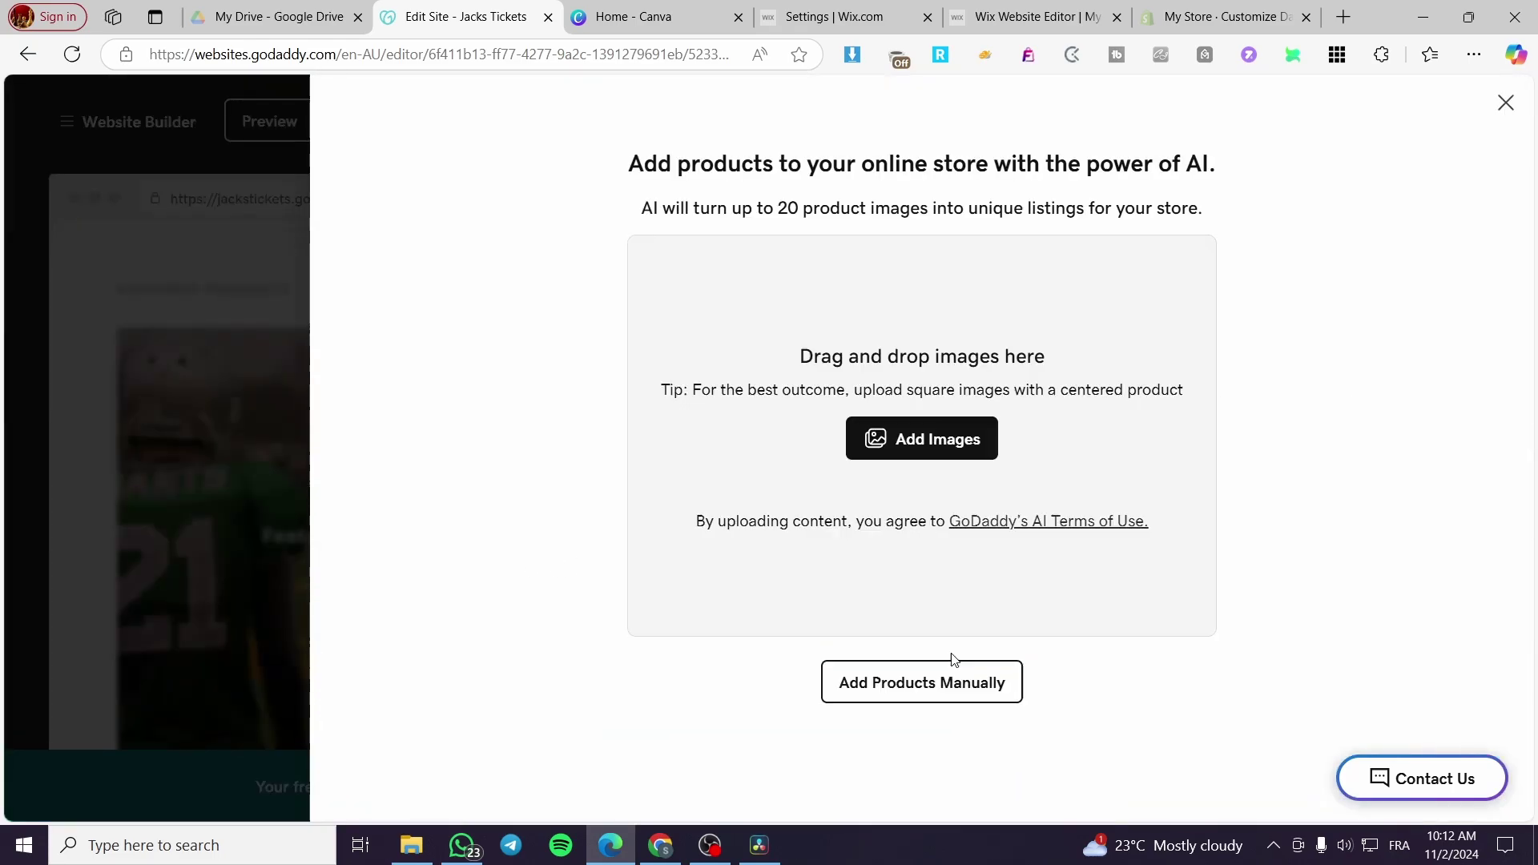
left_click(954, 720)
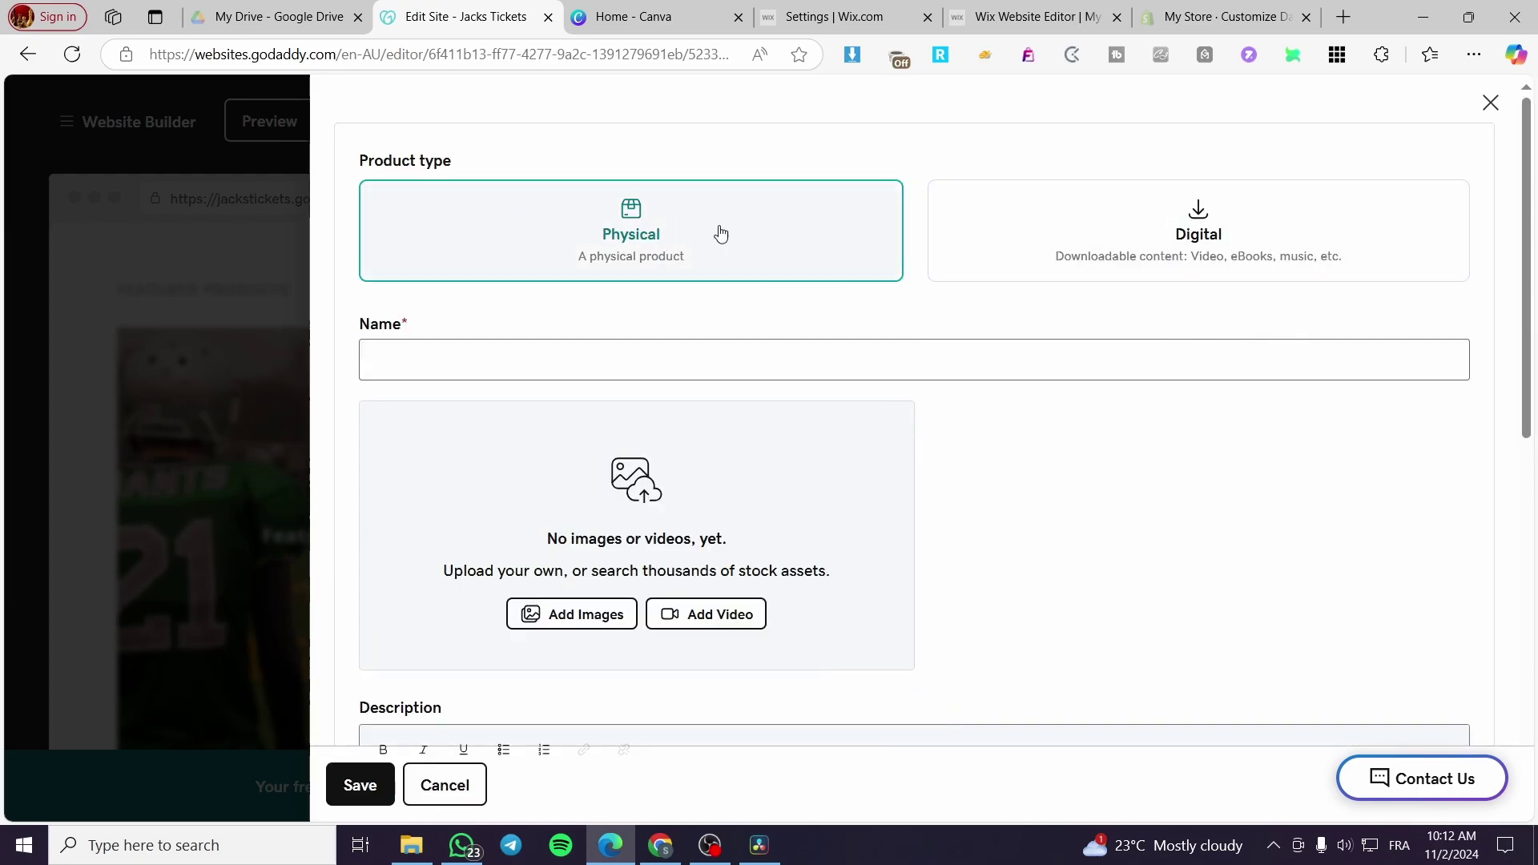
left_click(1221, 227)
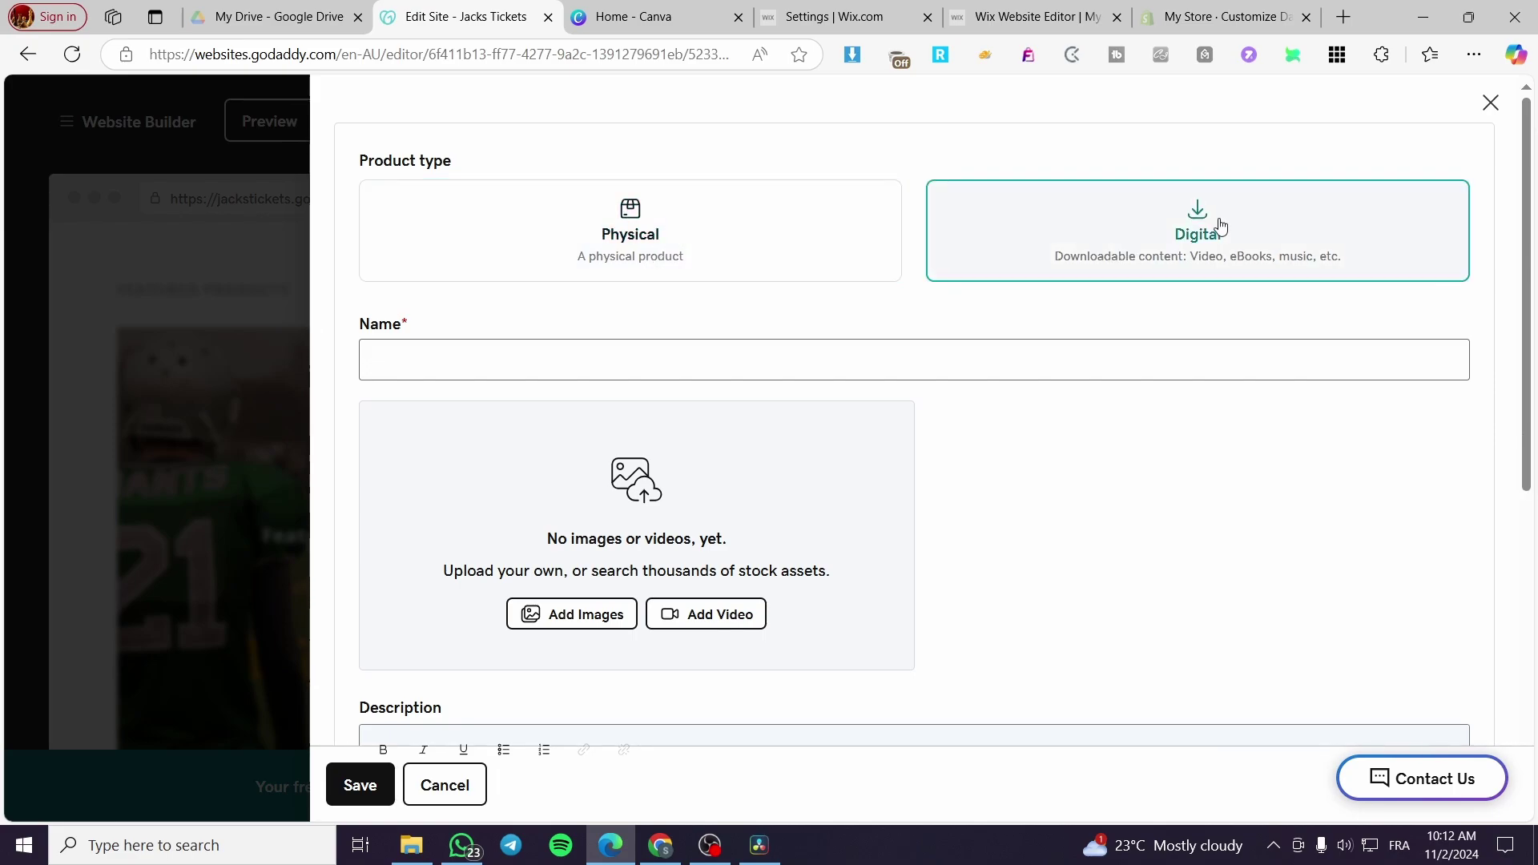
Name the product 'Football Match Game Ticket Semi-Final'
left_click(583, 372)
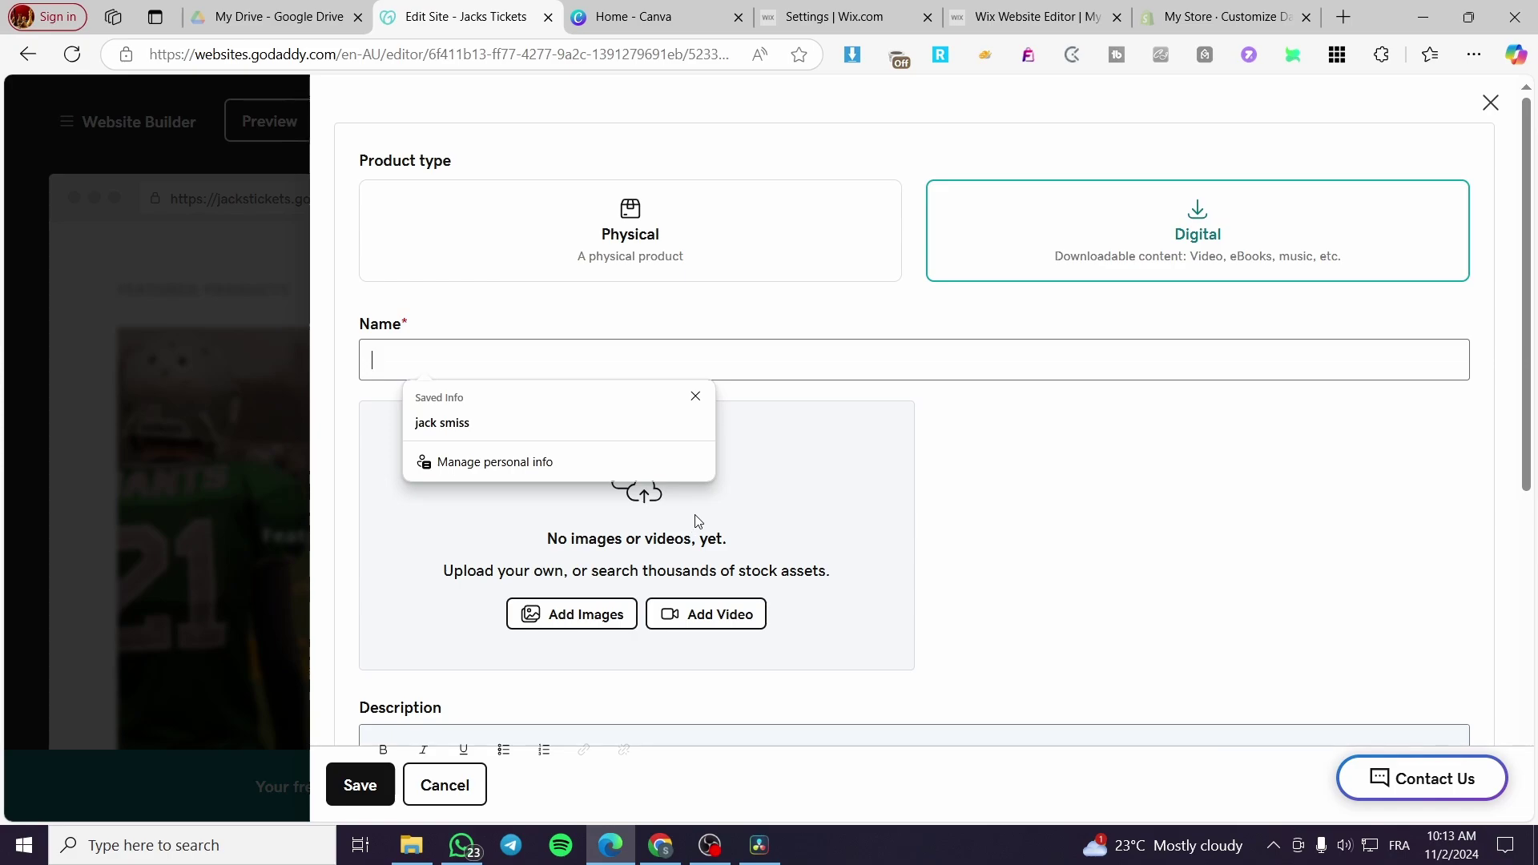
type("NFL")
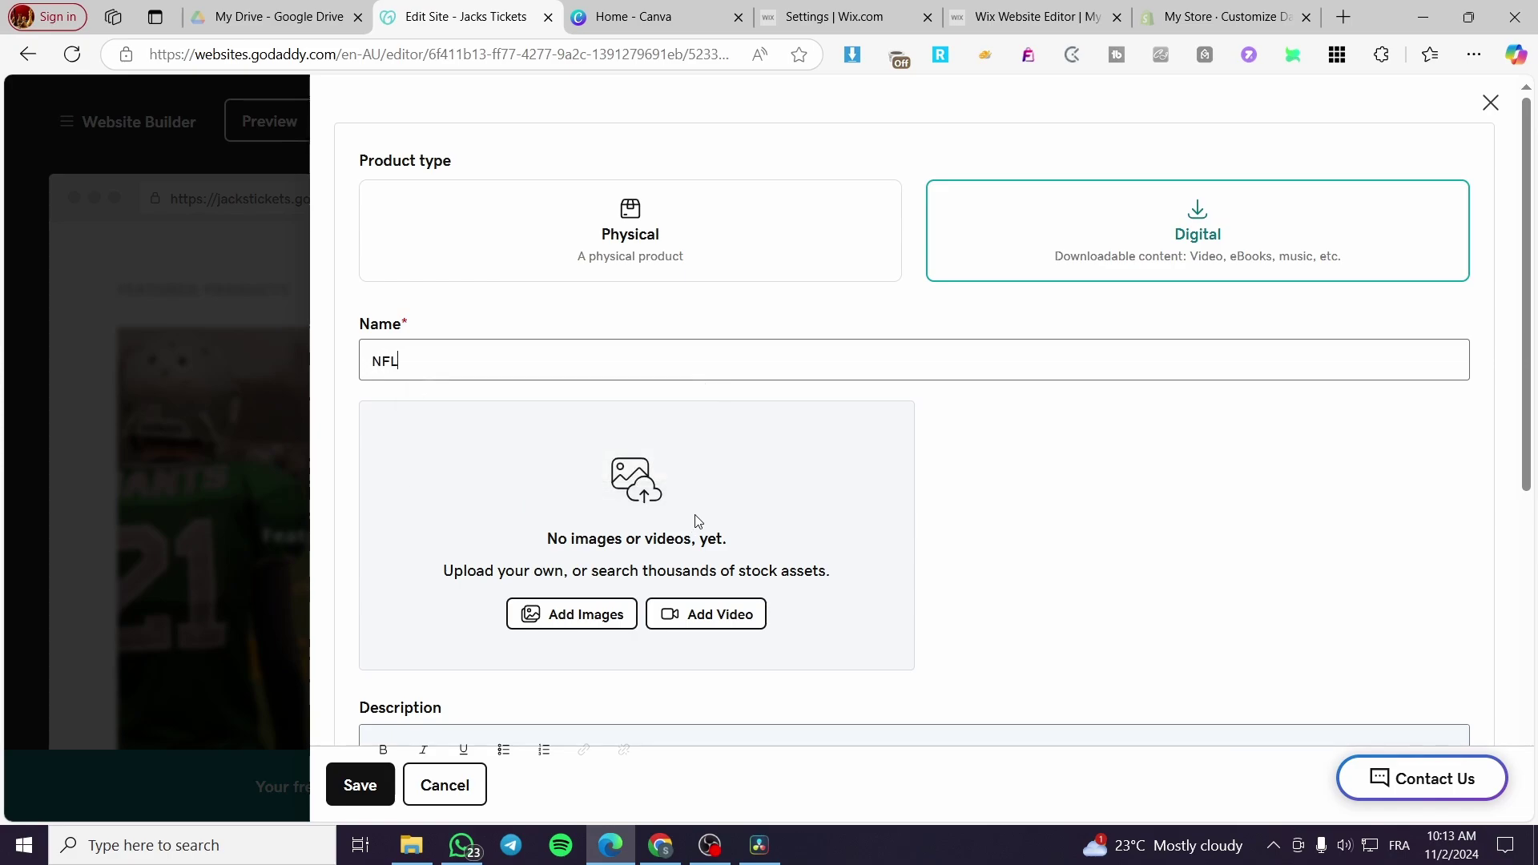
key("BackSpace")
key("BackSpace")
key("BackSpace")
type("Football Match Game Ticket Sem")
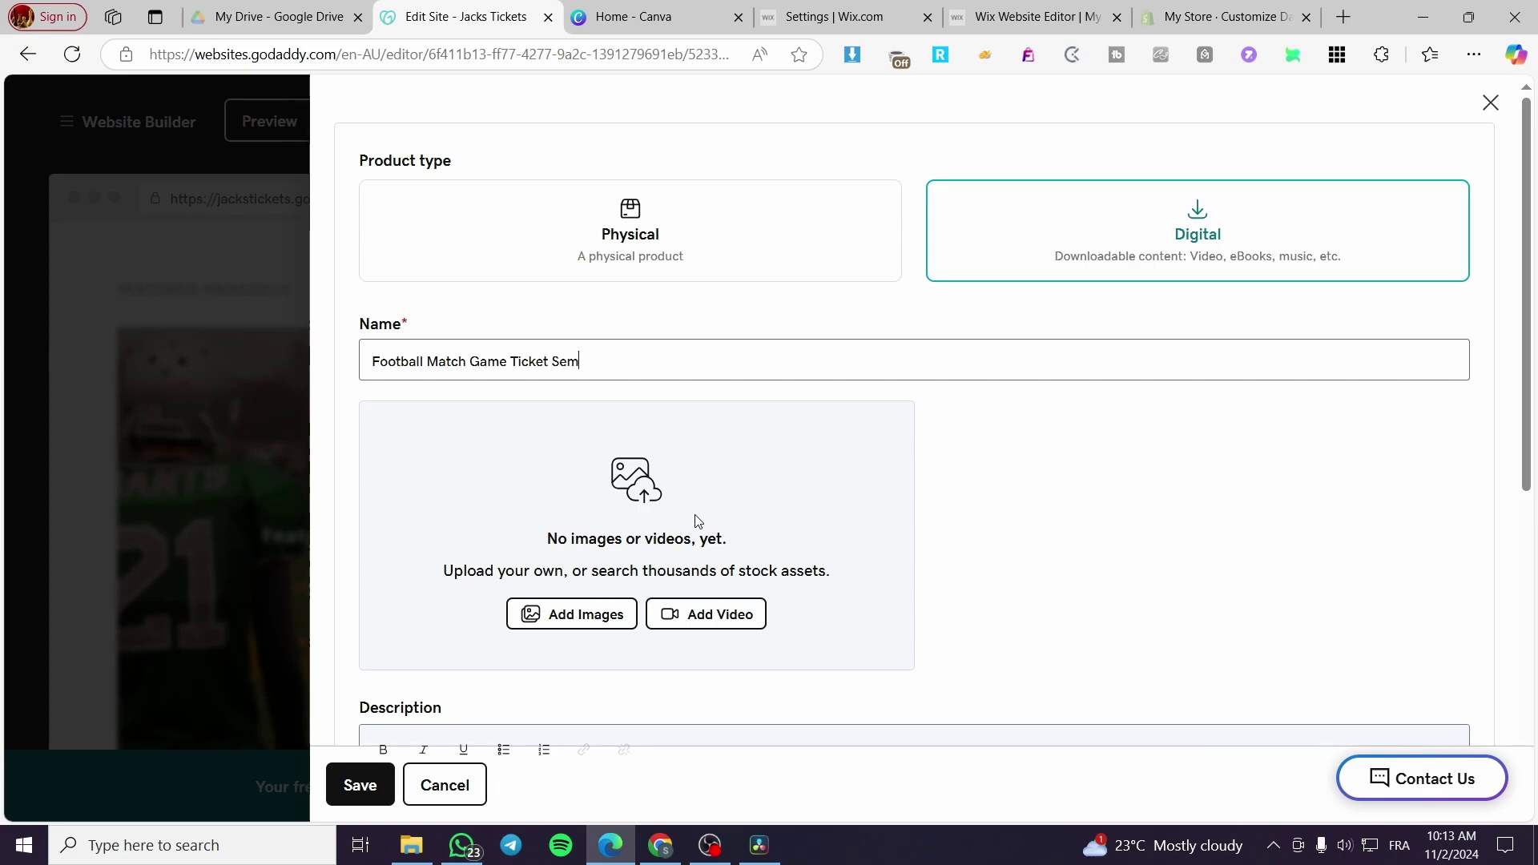
type("i-Finals")
key("BackSpace")
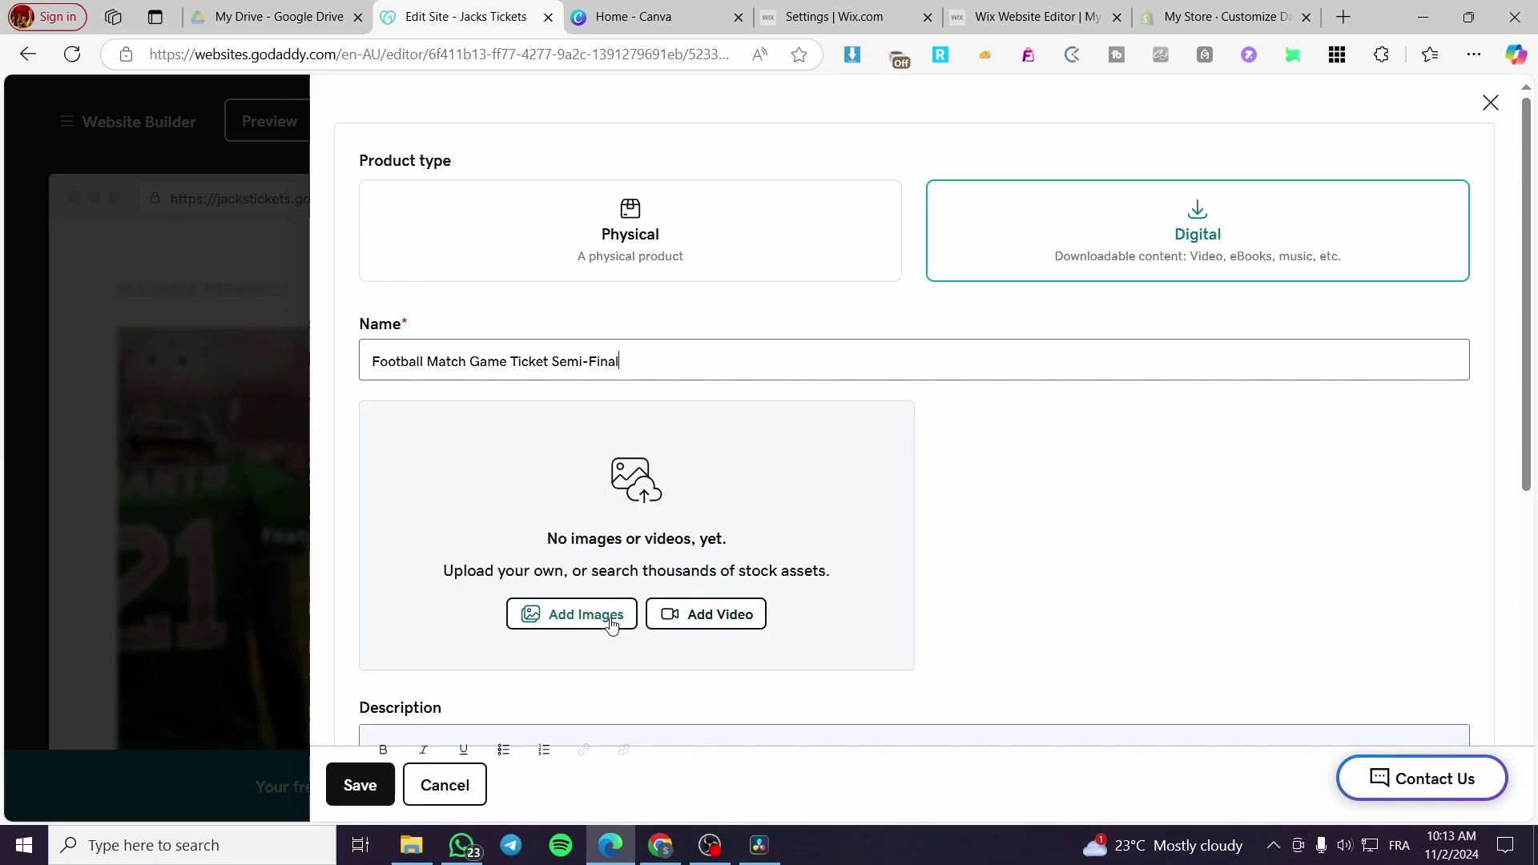
Fill the description with the product name and the Saturday 29th, exactly at 5:30 pm line
scroll(611, 625, "down", 5)
scroll(550, 477, "up", 5)
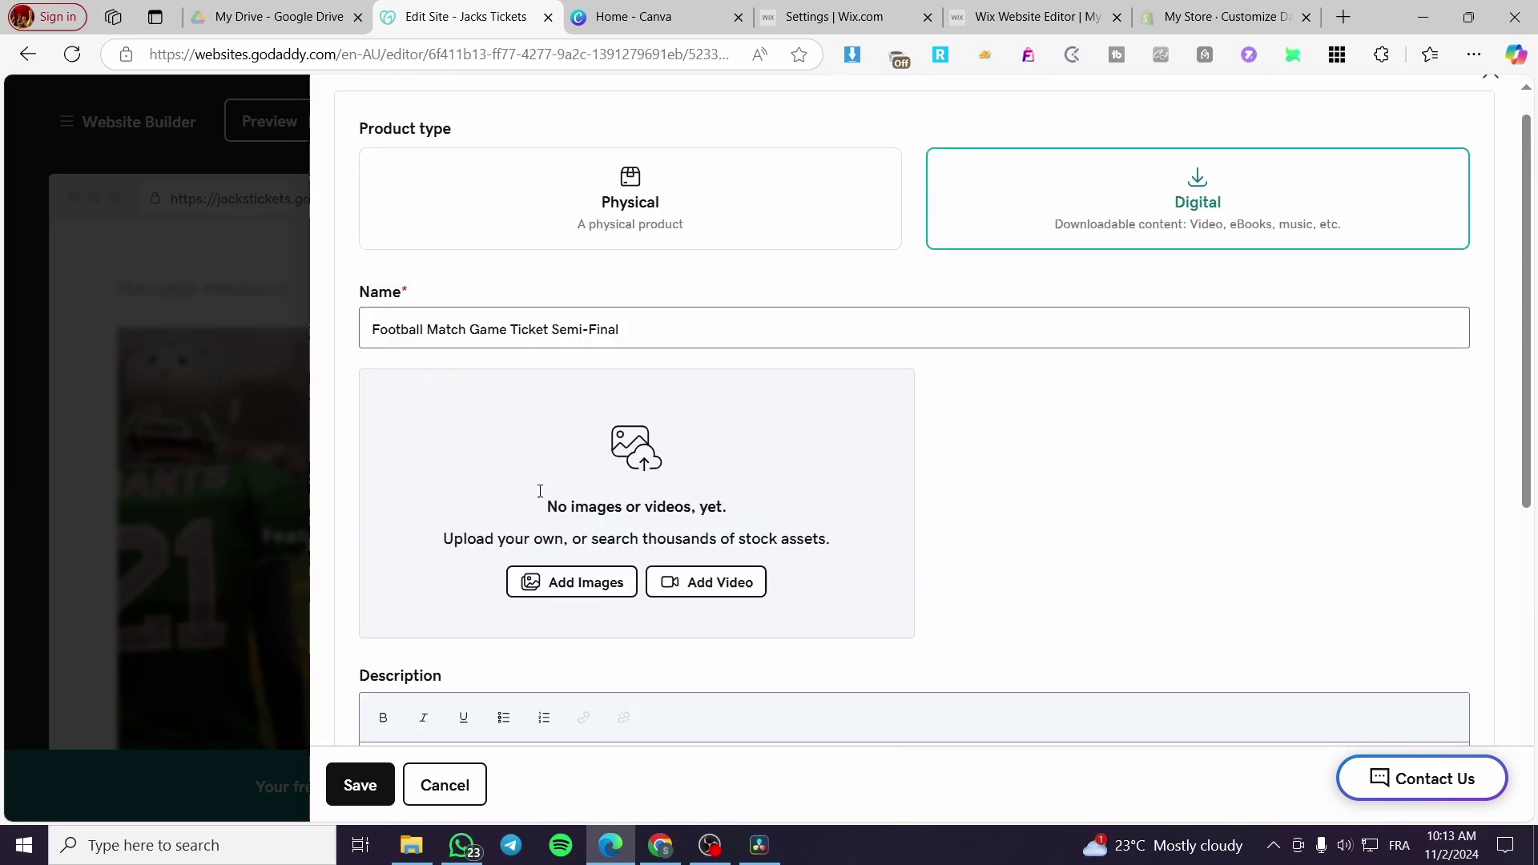
left_click_drag(665, 369, 193, 362)
key("ctrl+c")
scroll(395, 577, "down", 5)
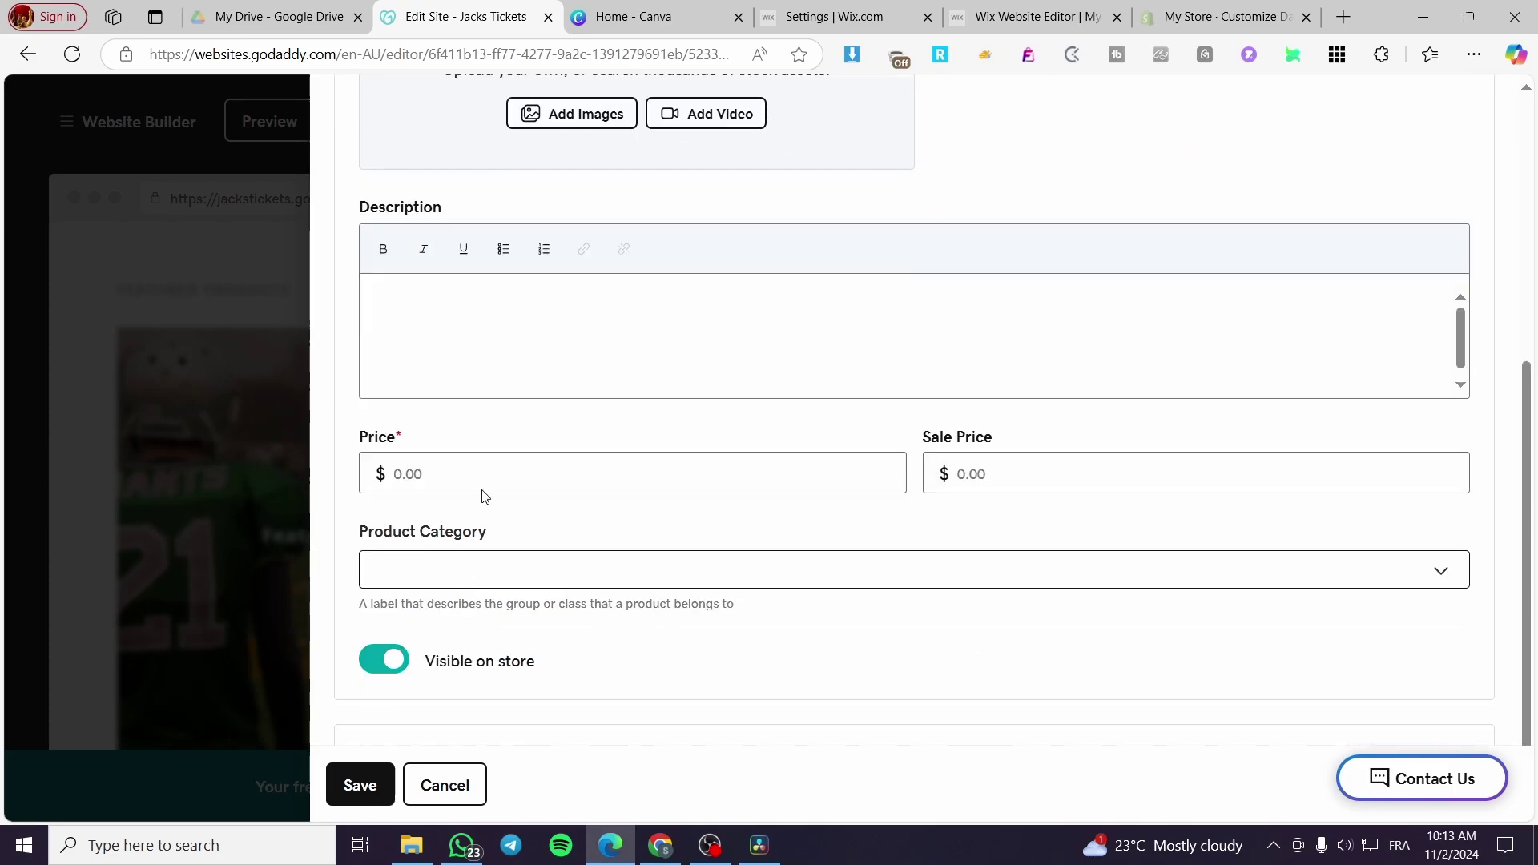
key("ctrl+v")
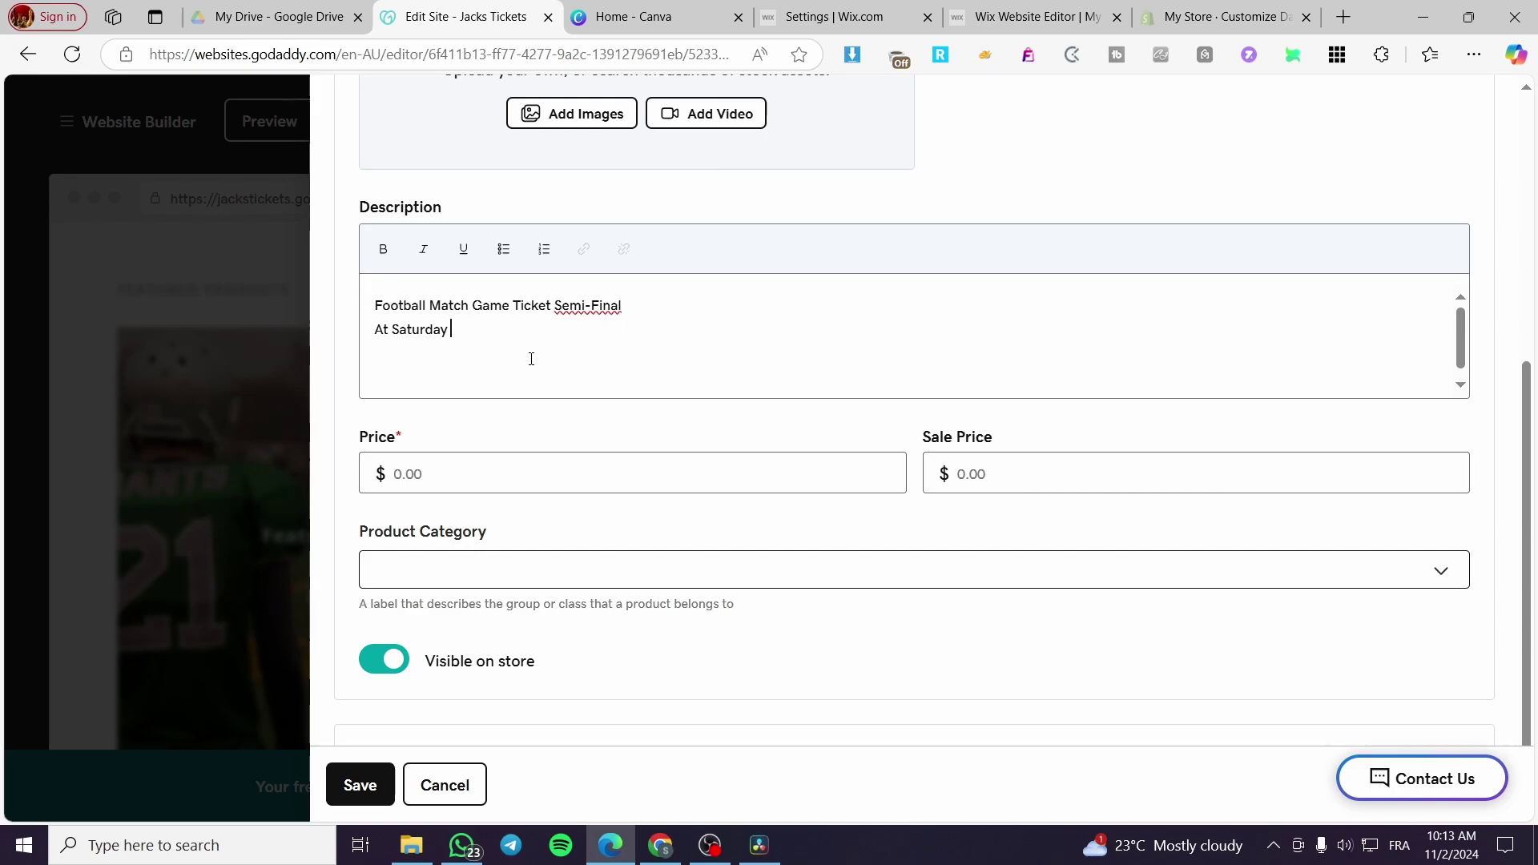
type("29th e")
type("xactly at 5.30")
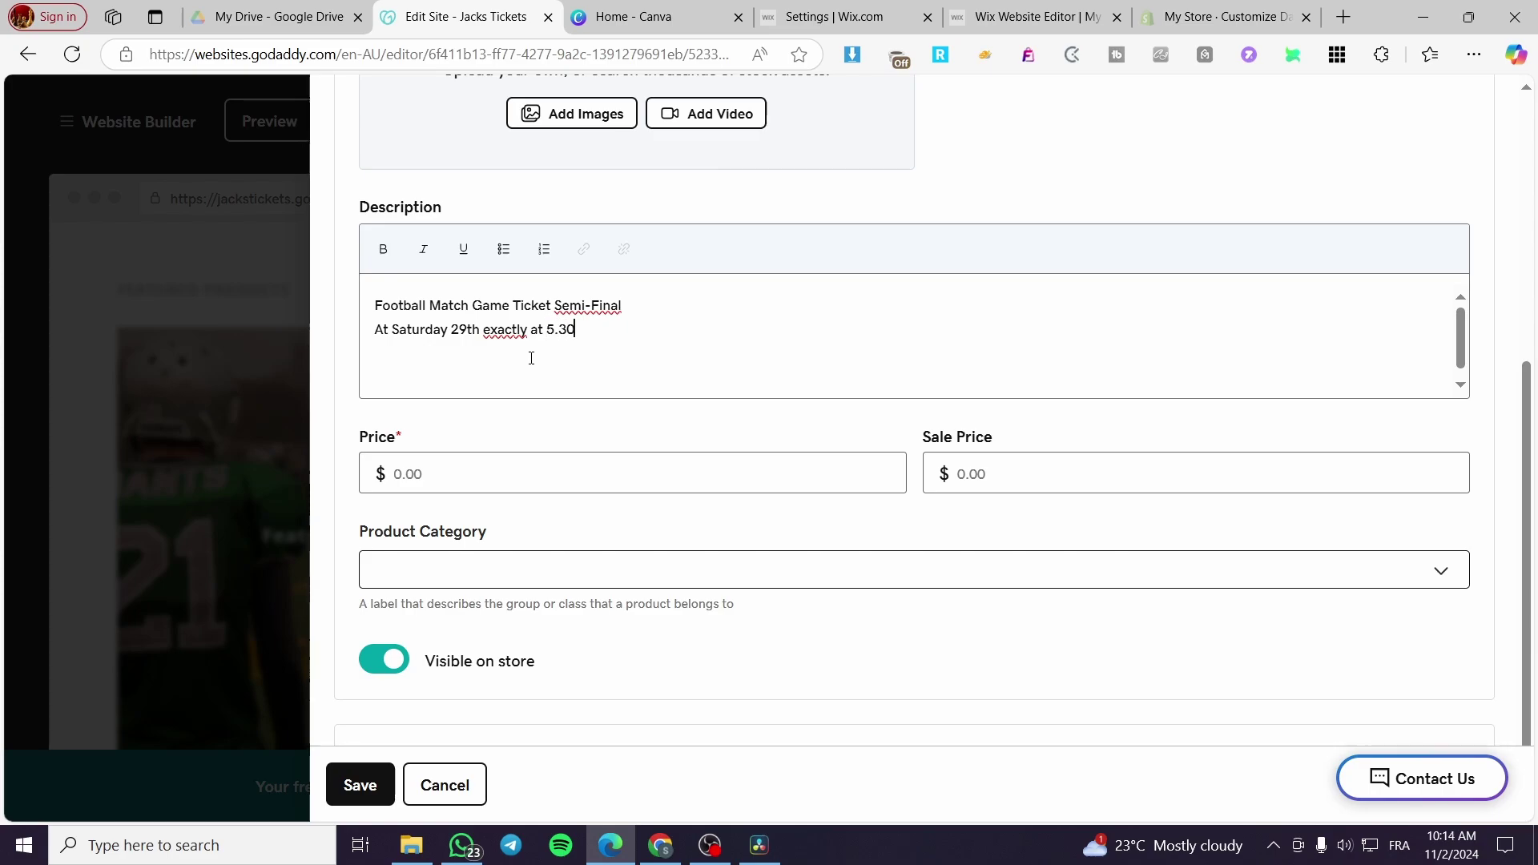
key("BackSpace")
key("BackSpace")
key("BackSpace")
type(":30 pm")
key("Return")
Add the description line 'Standard Ticket for one person in the front places'
type("Ticket for one person in the front")
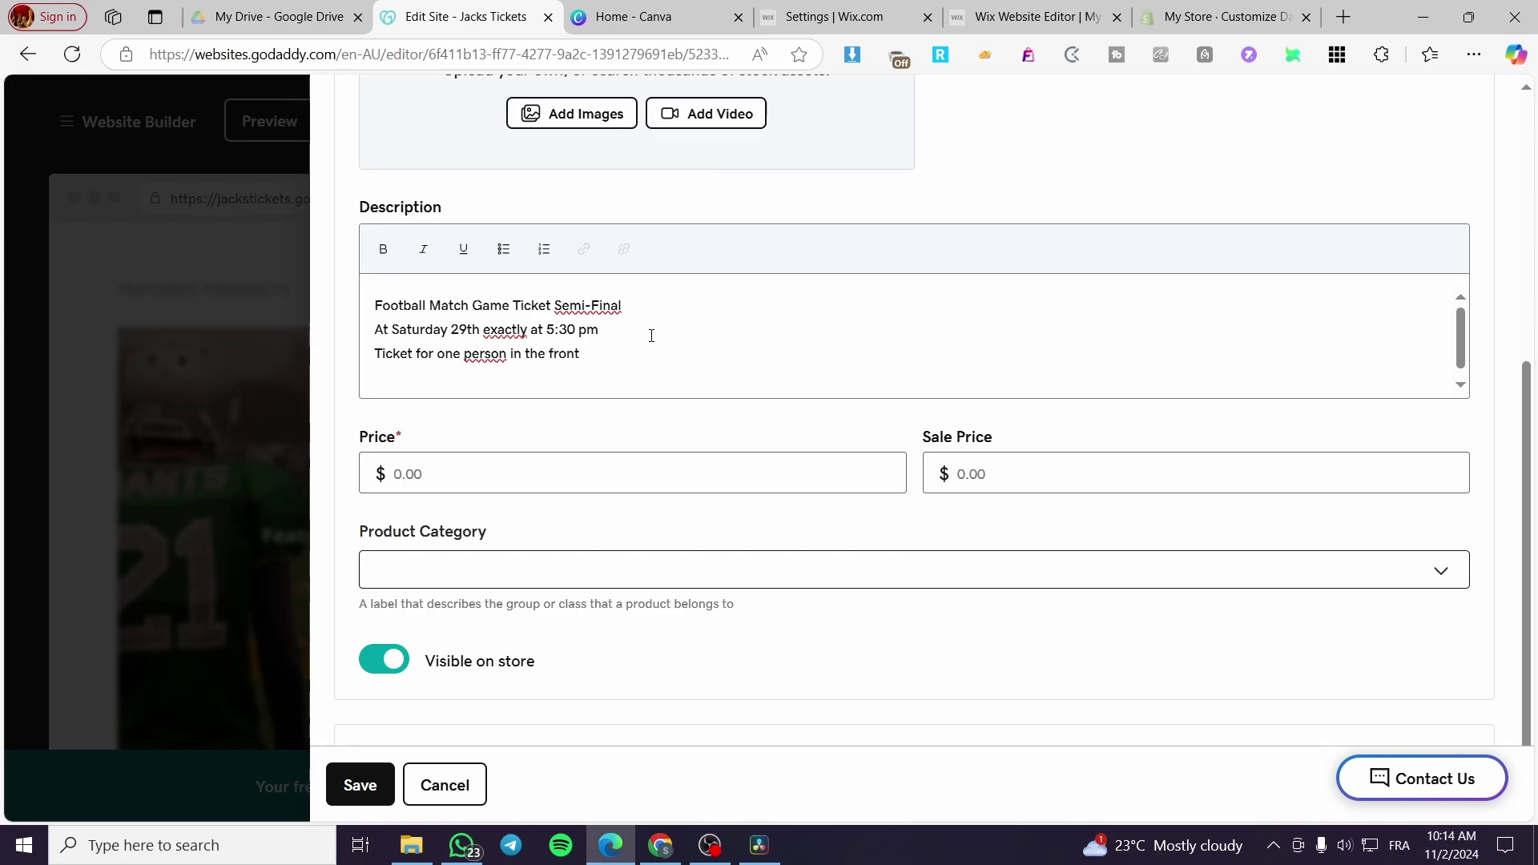
type(" places")
key("Return")
left_click(376, 354)
type("Standard")
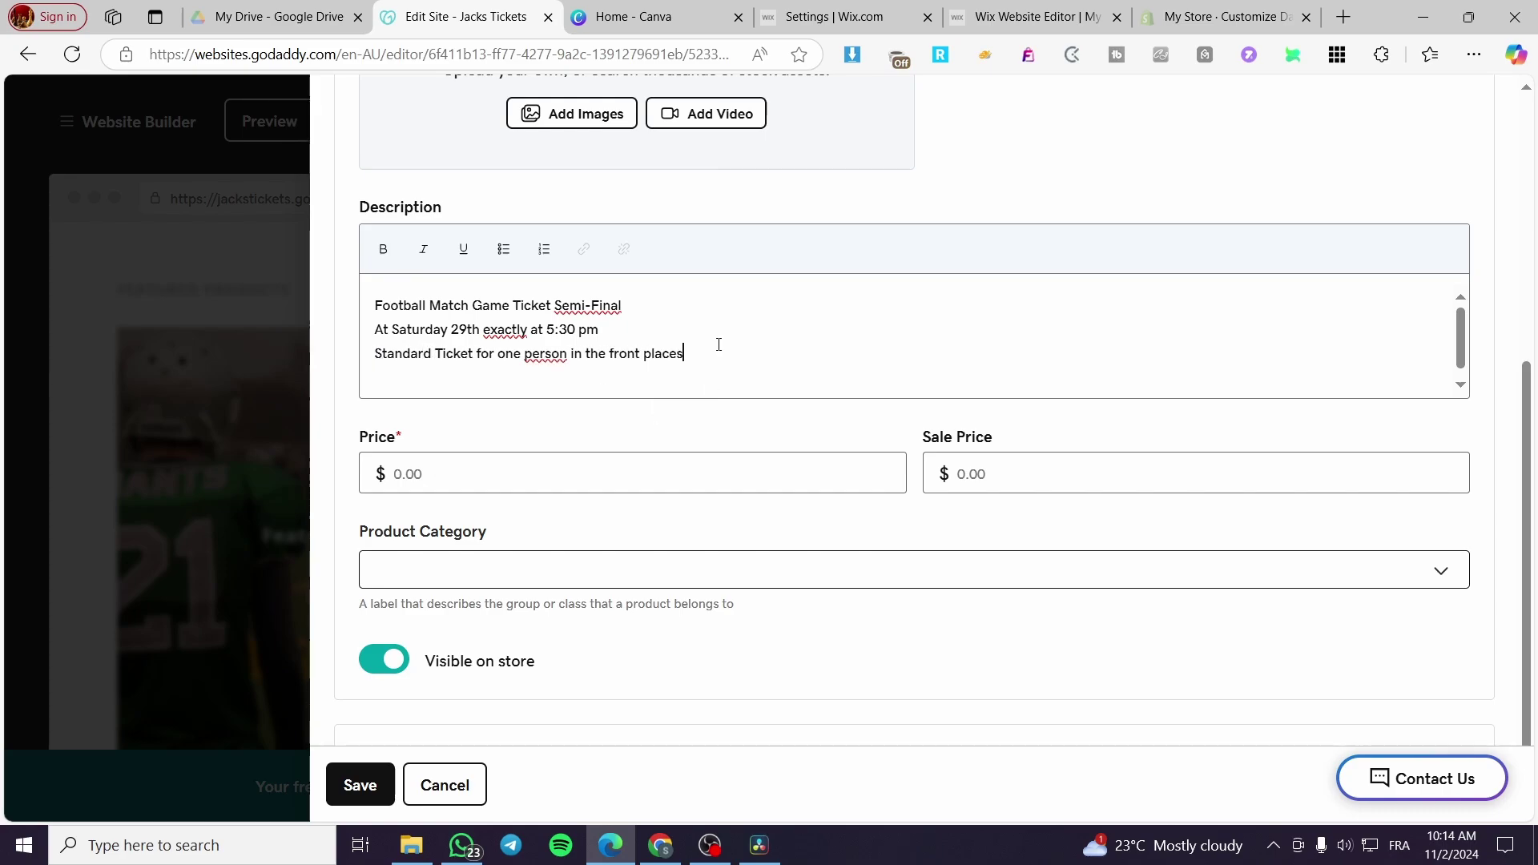
left_click(562, 470)
Enter the $120.00 price and begin a new product category named Ticket
type("120")
left_click(498, 570)
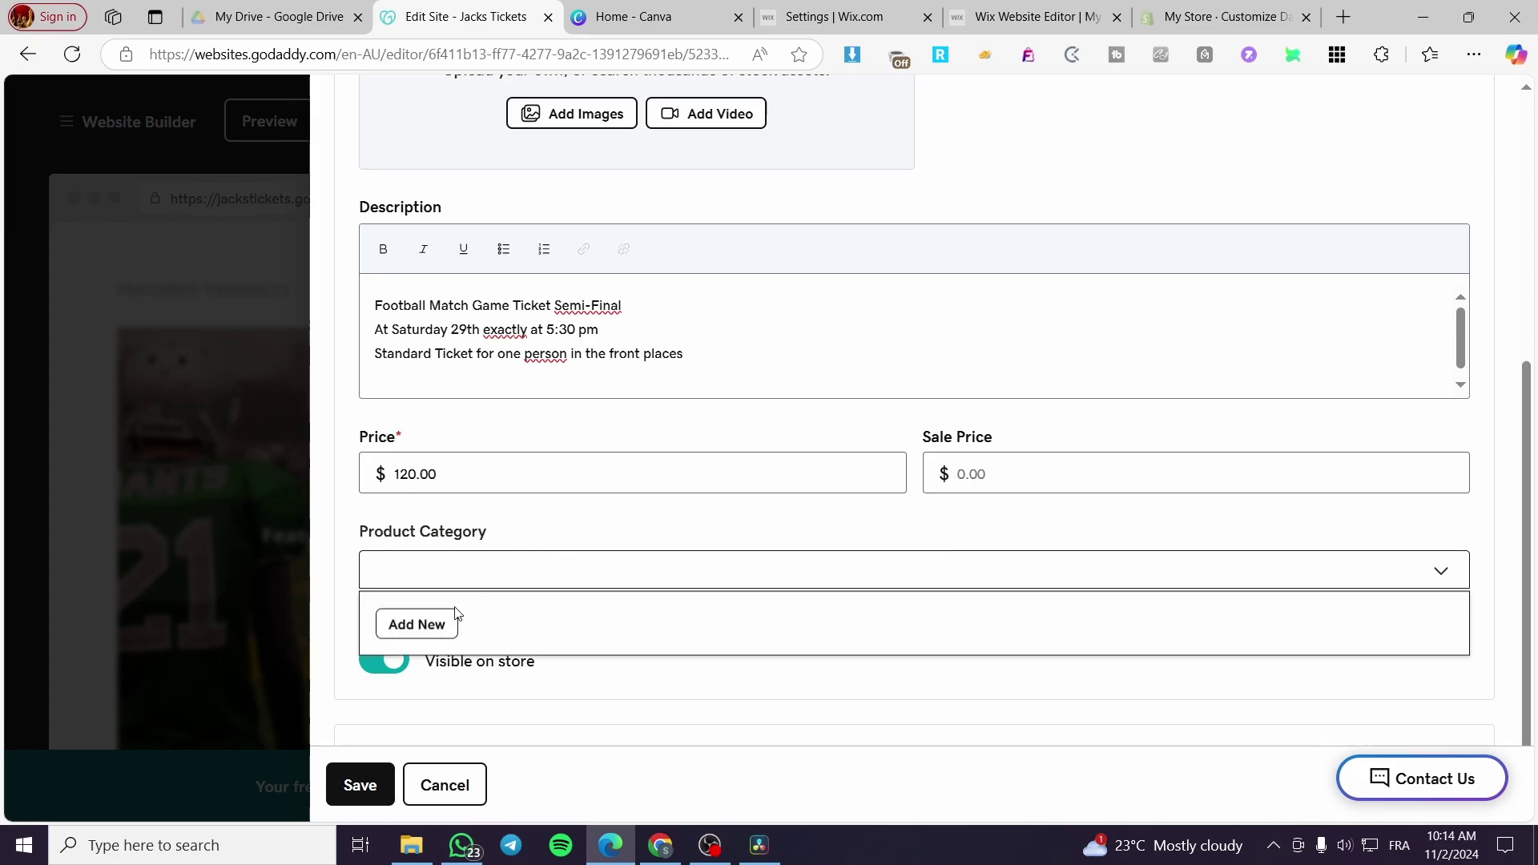
left_click(417, 624)
left_click(584, 331)
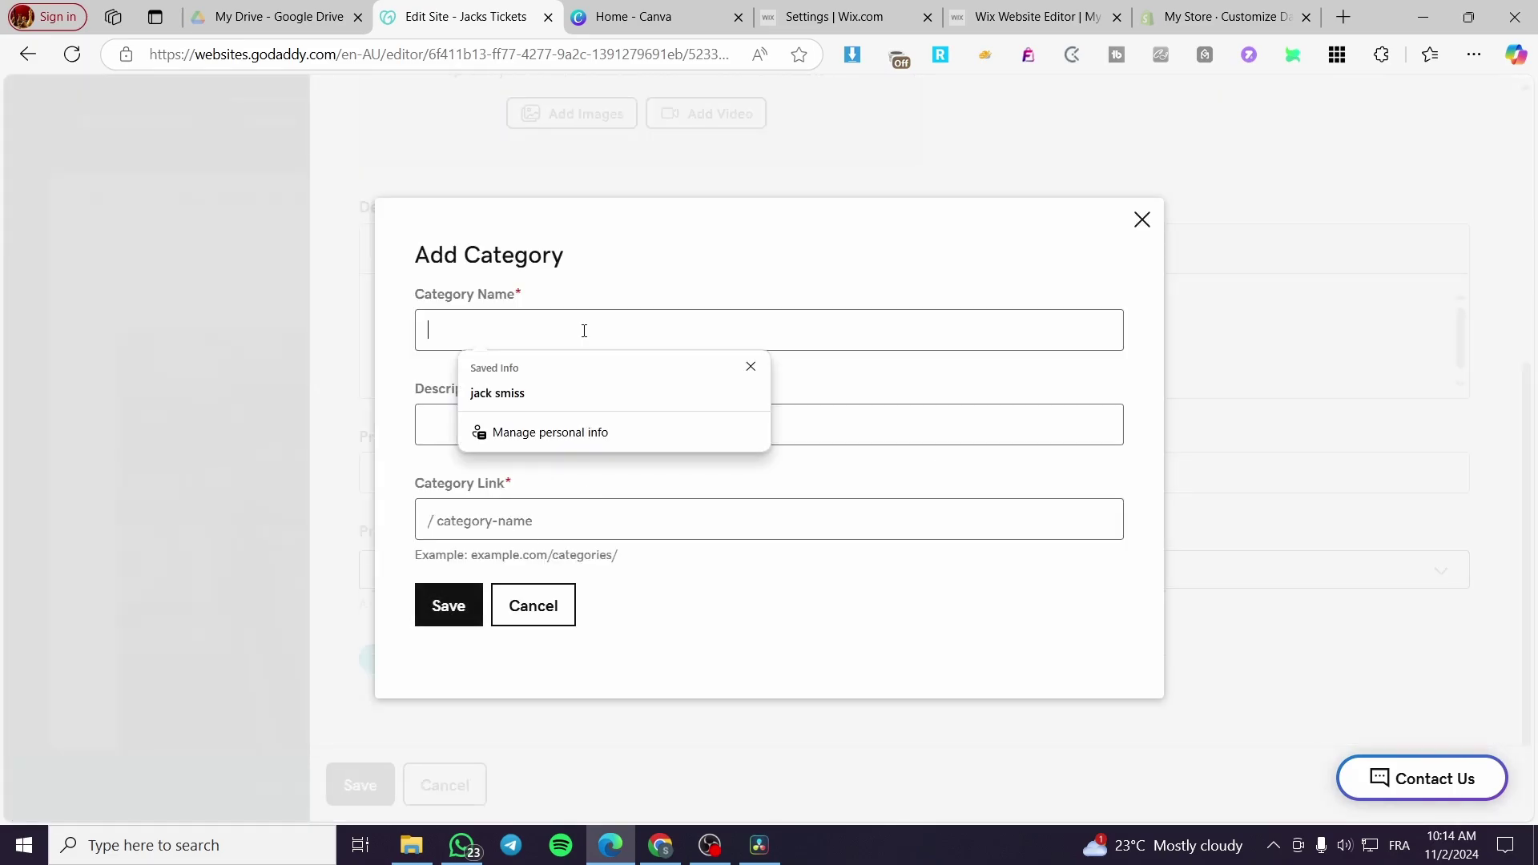
type("Ticket")
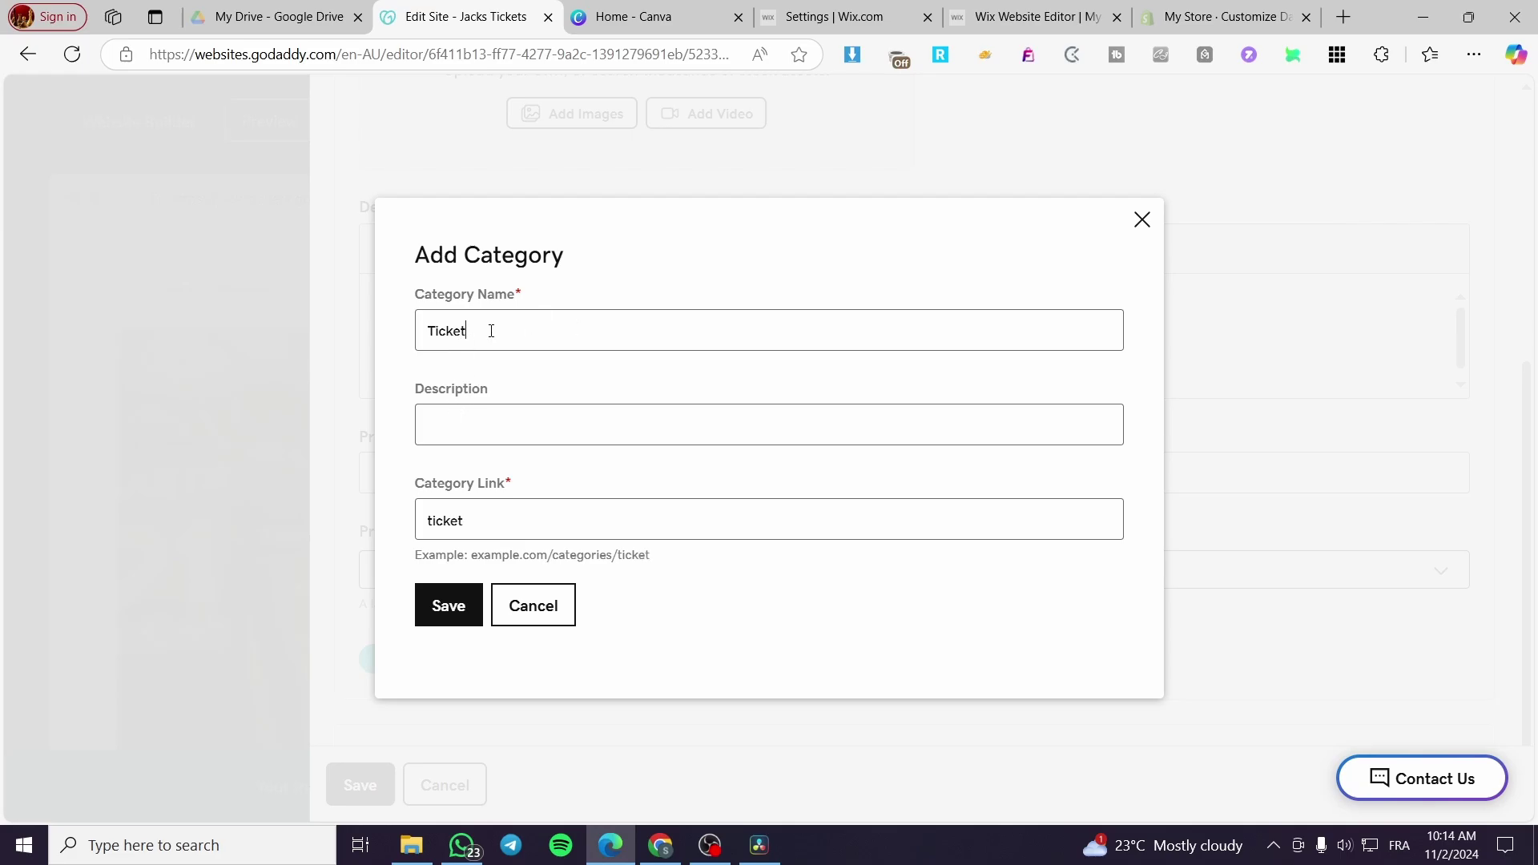
Give the Ticket category the description Ticket, save it, and expand Downloadable Content
left_click_drag(491, 331, 328, 337)
key("ctrl+c")
left_click(532, 432)
key("ctrl+v")
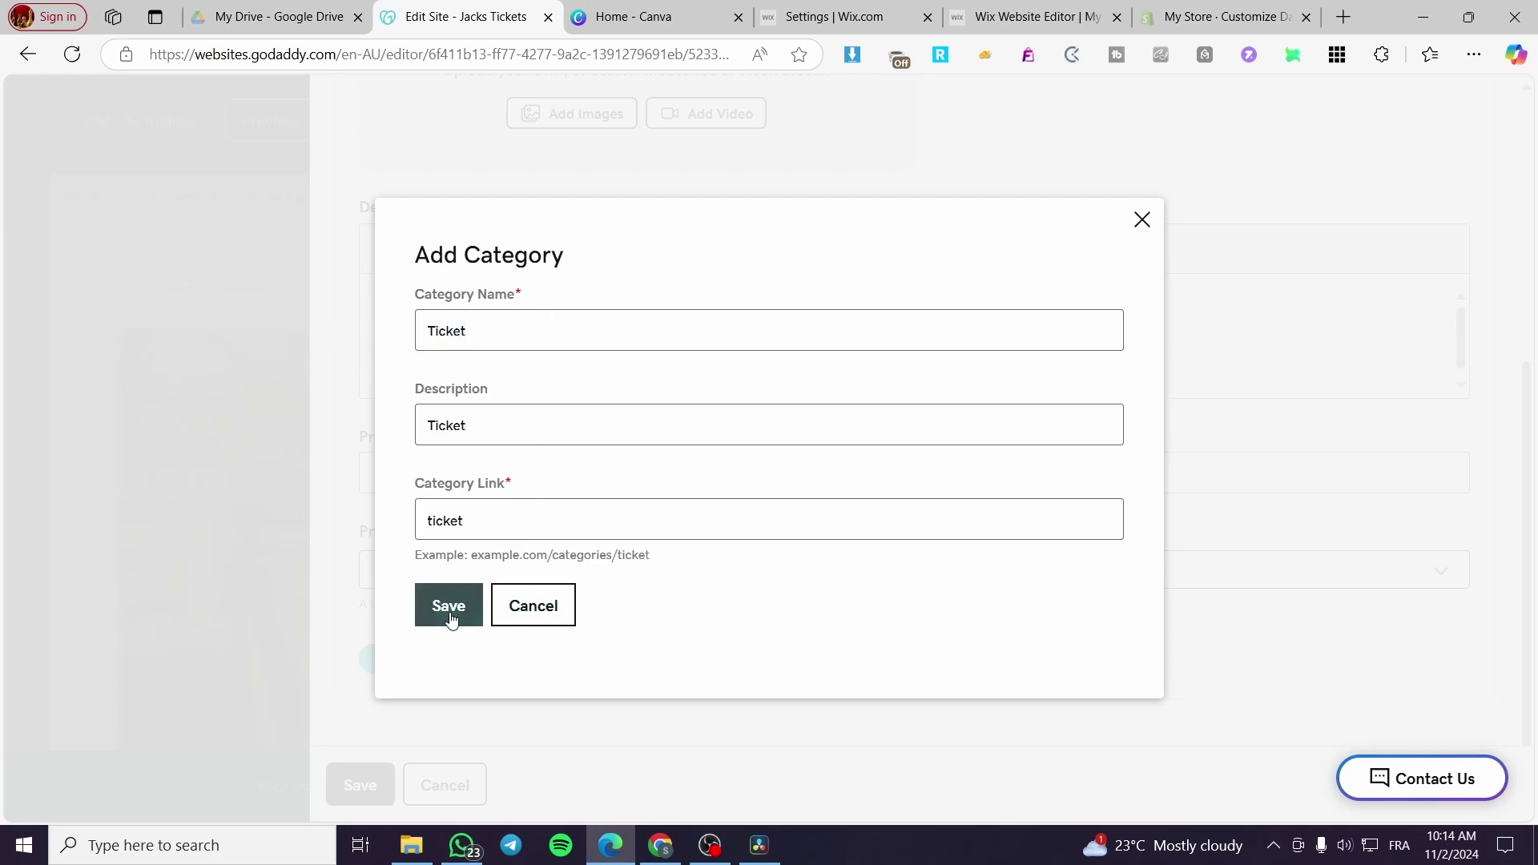
key("Return")
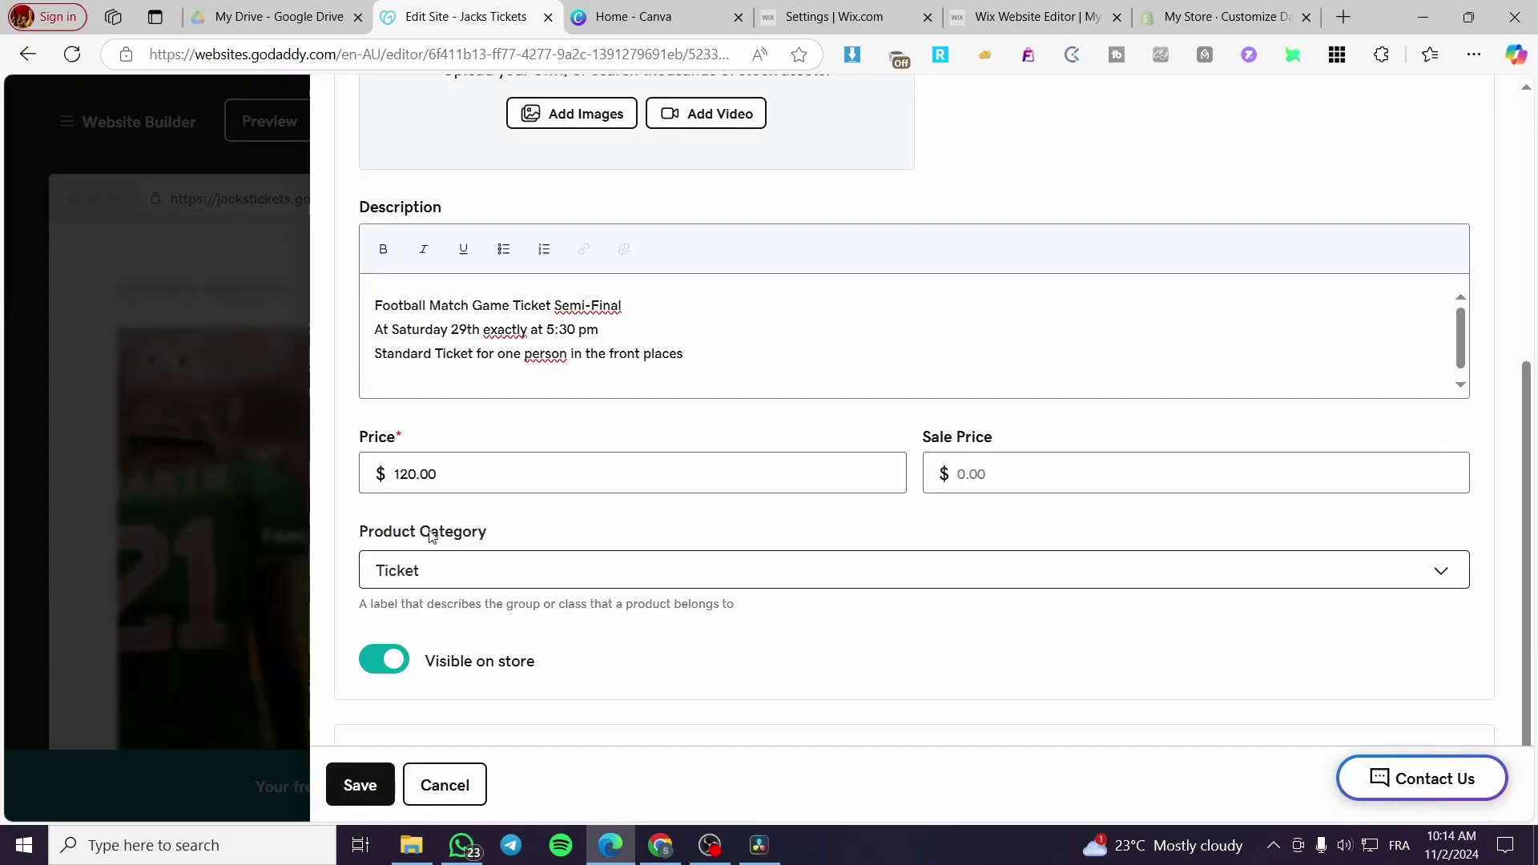
scroll(543, 628, "down", 1)
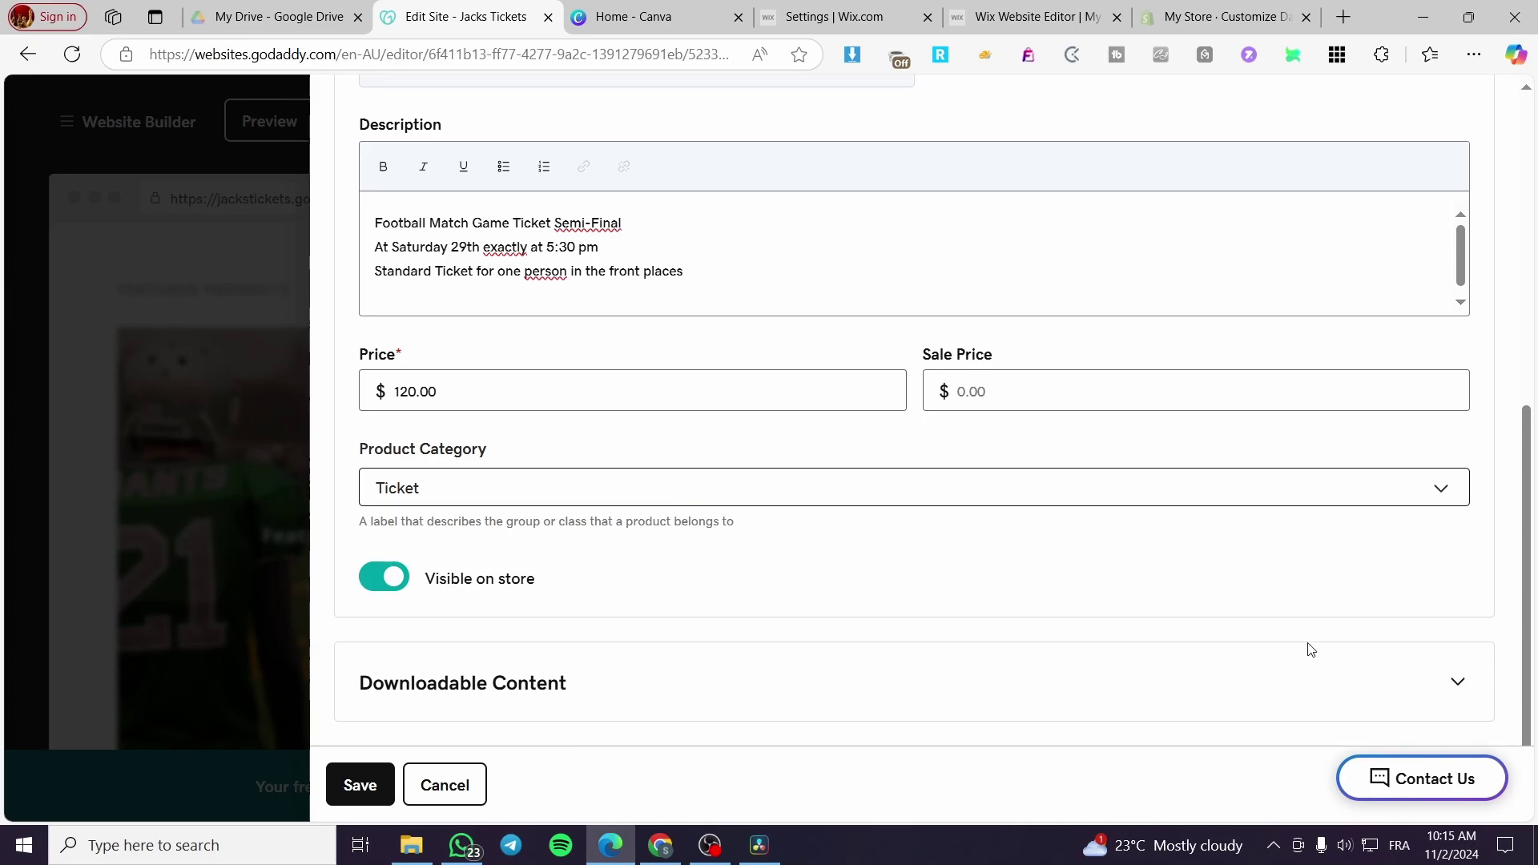
left_click(1454, 682)
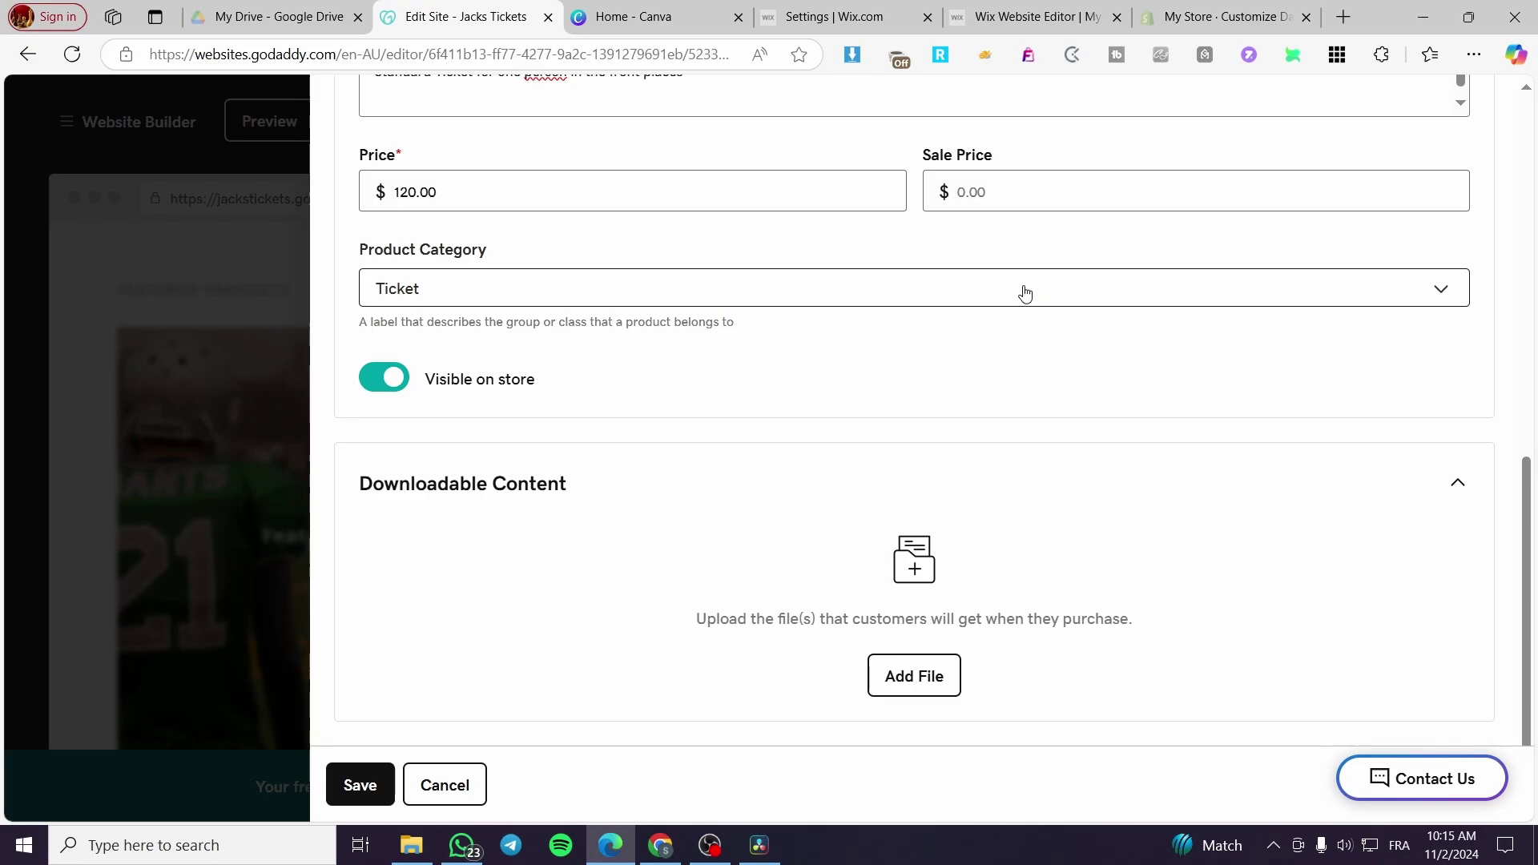
Search Canva for 'Ticket' templates and browse the results
left_click(618, 19)
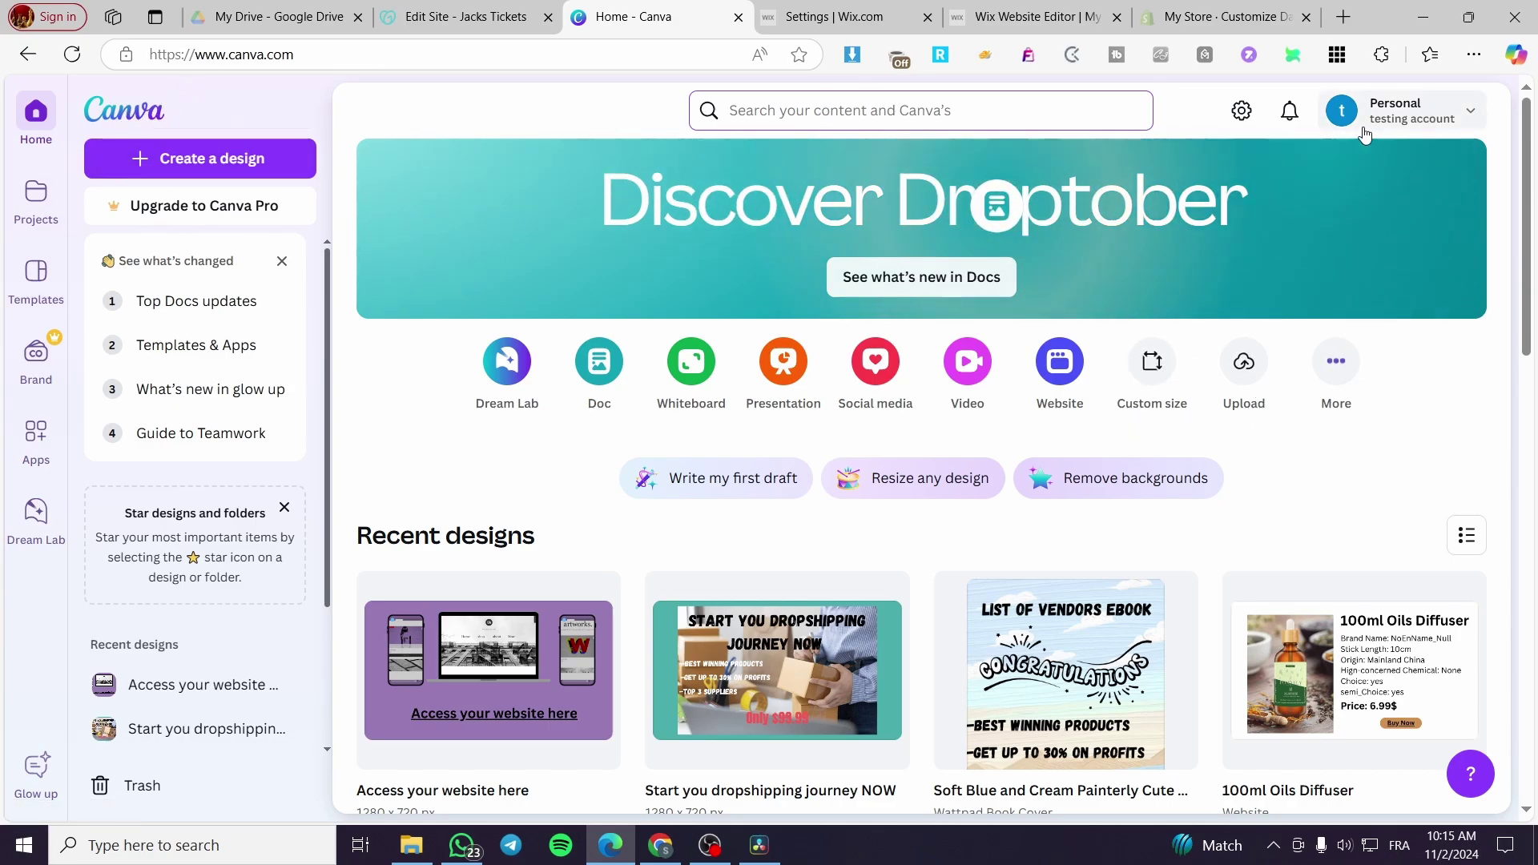
left_click(1146, 110)
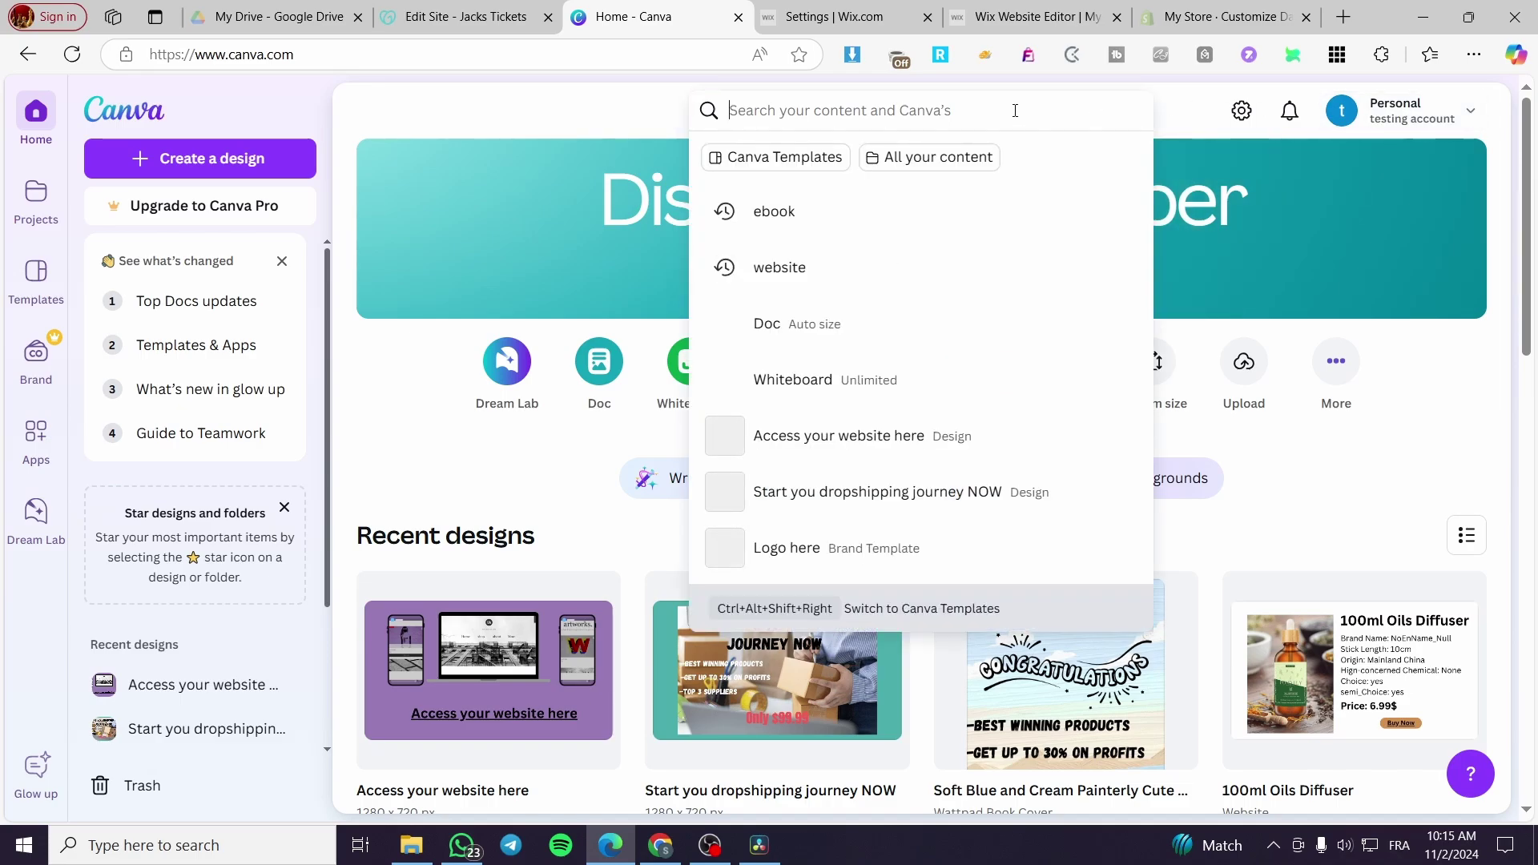
type("Tic")
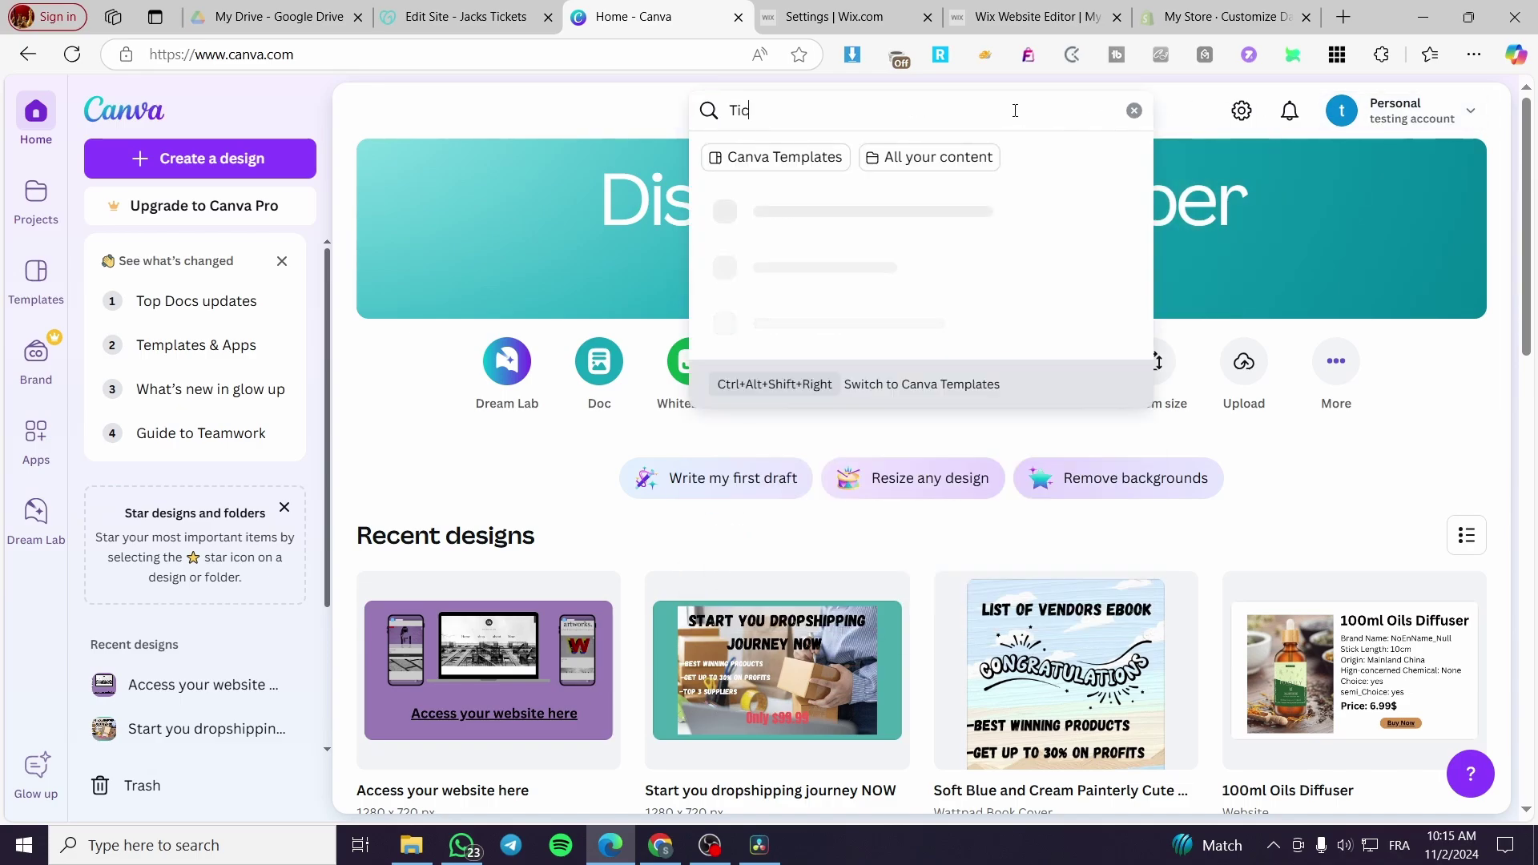
type("ket")
key("Return")
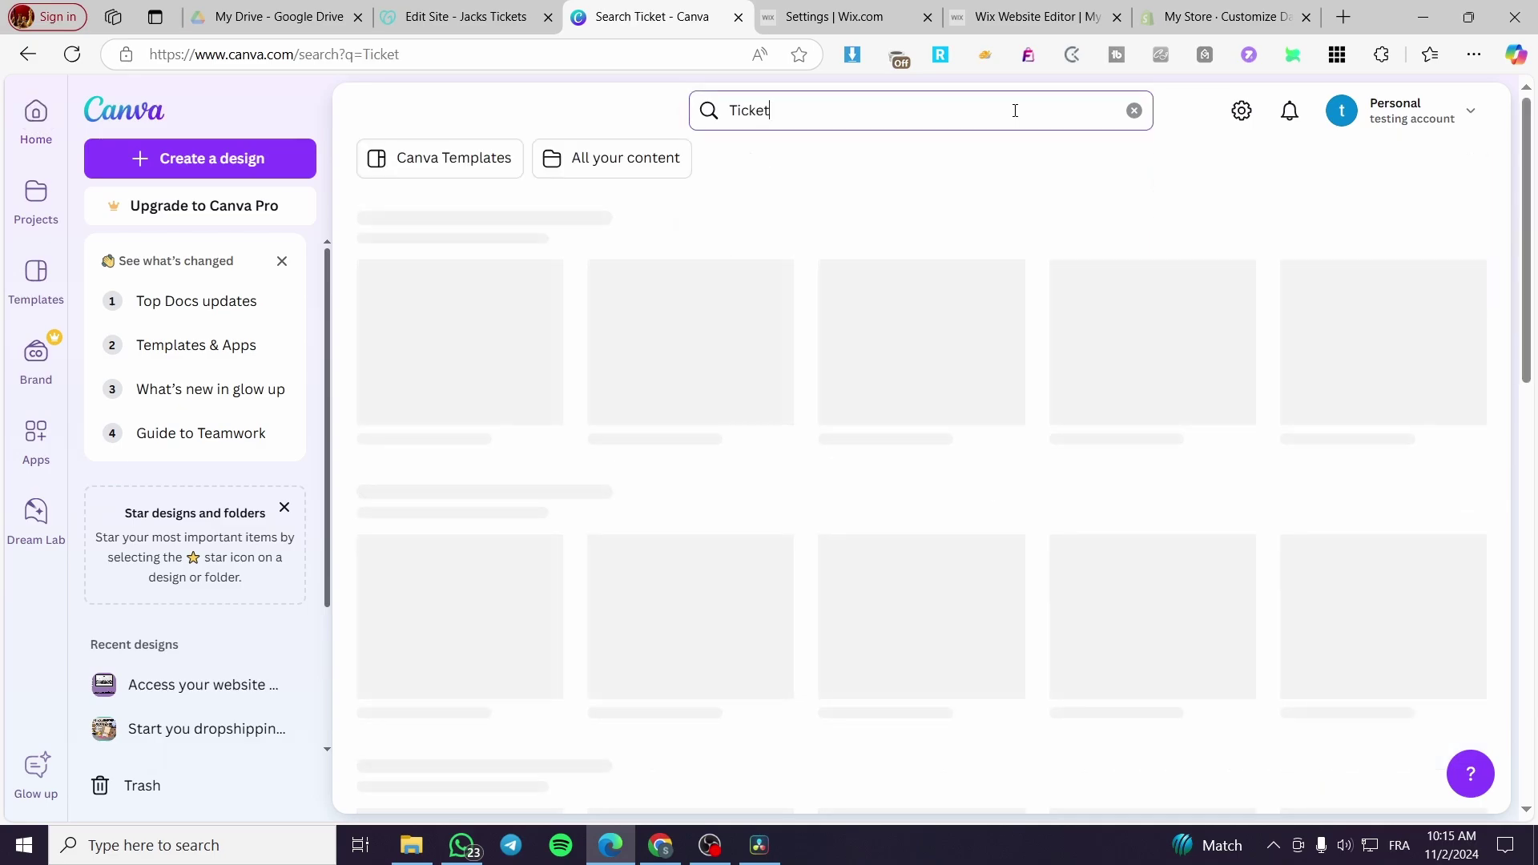
scroll(1401, 320, "down", 3)
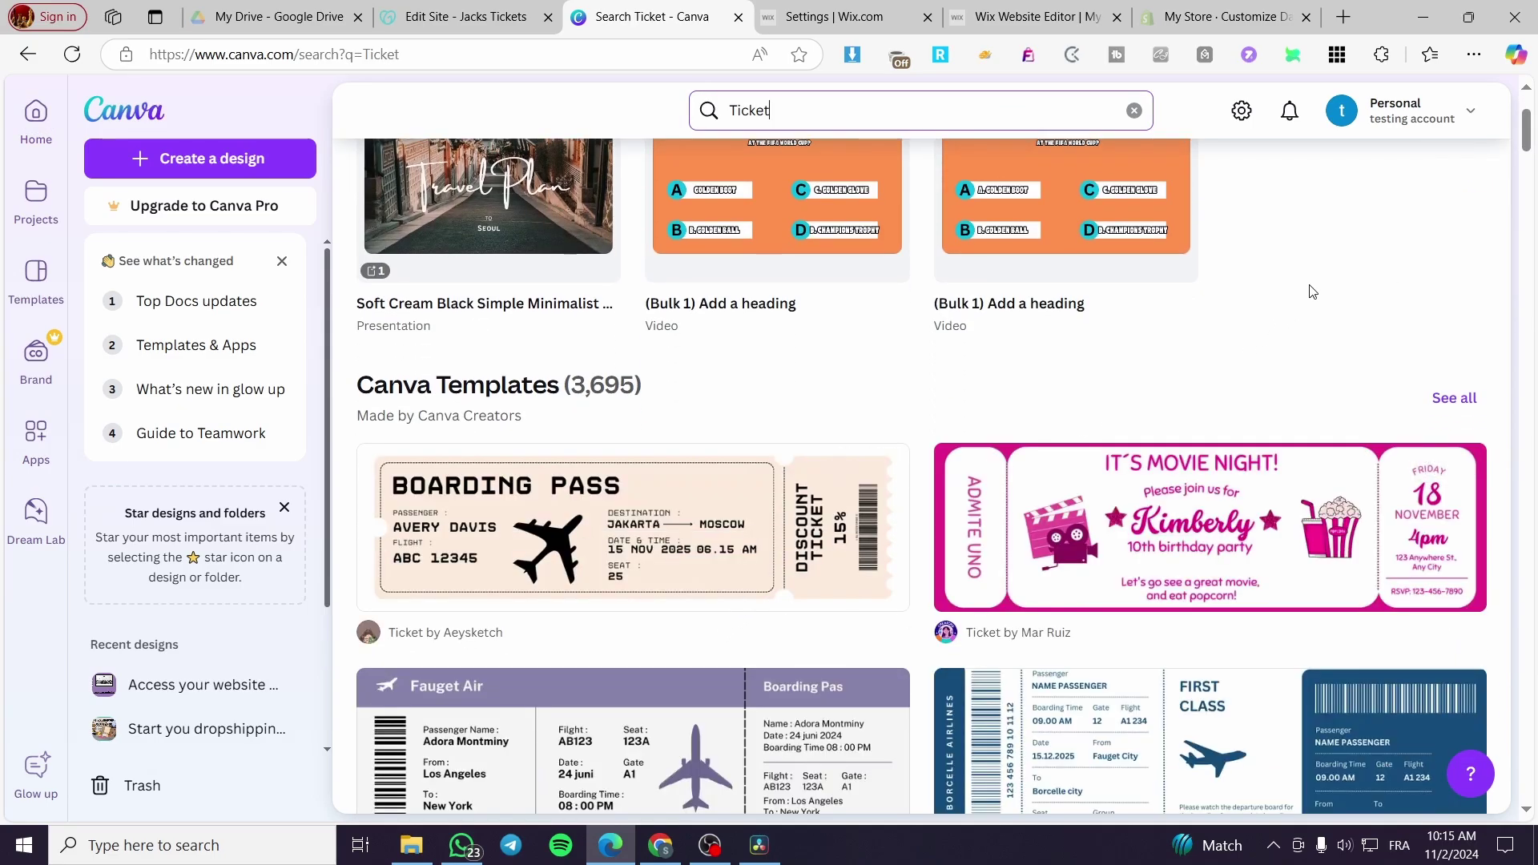
scroll(1309, 290, "down", 3)
scroll(1309, 308, "down", 4)
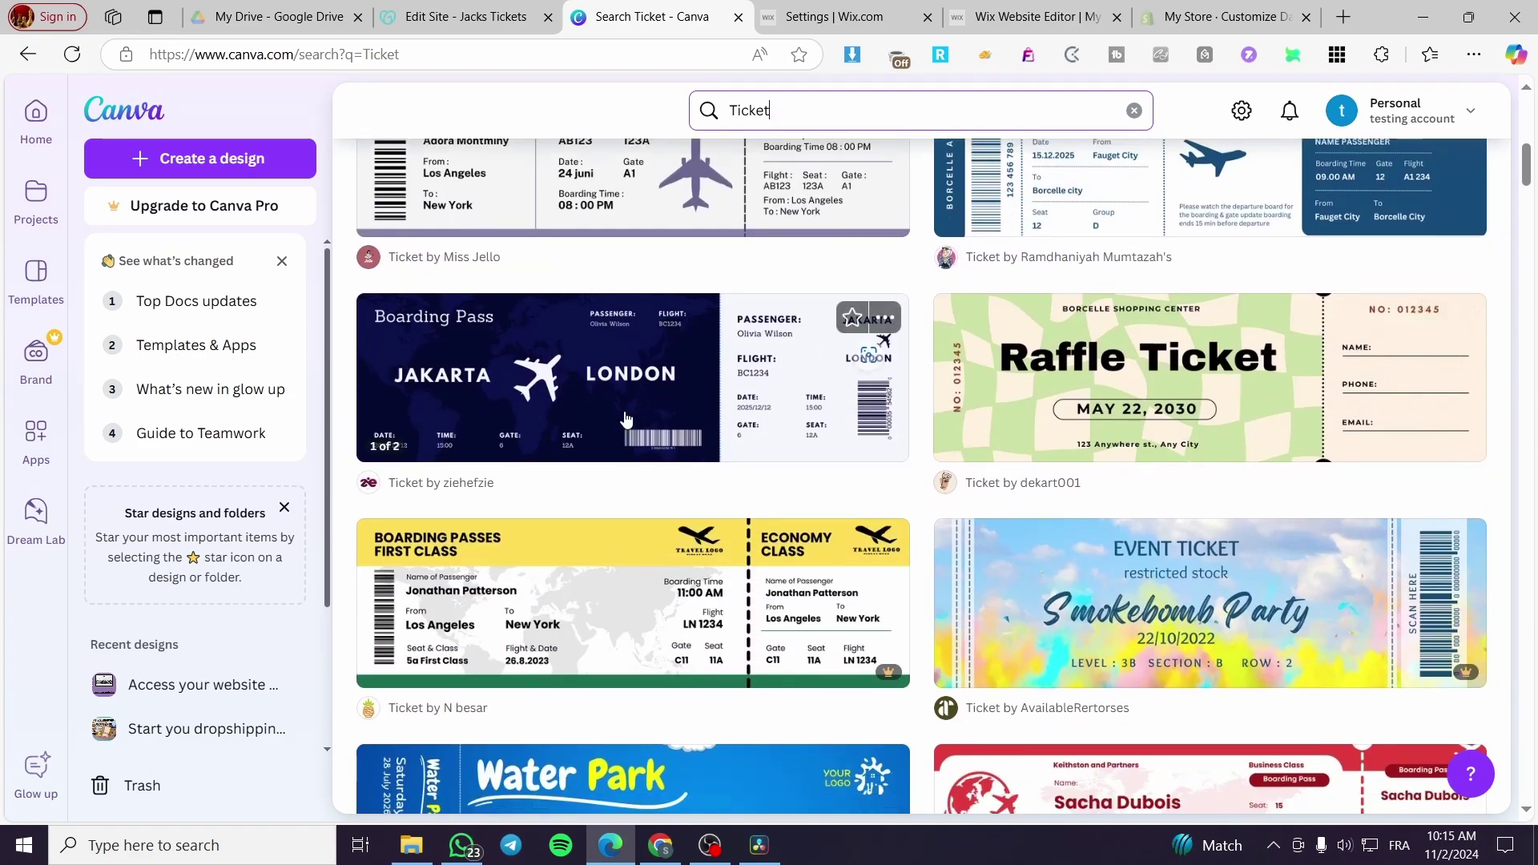
scroll(869, 504, "down", 4)
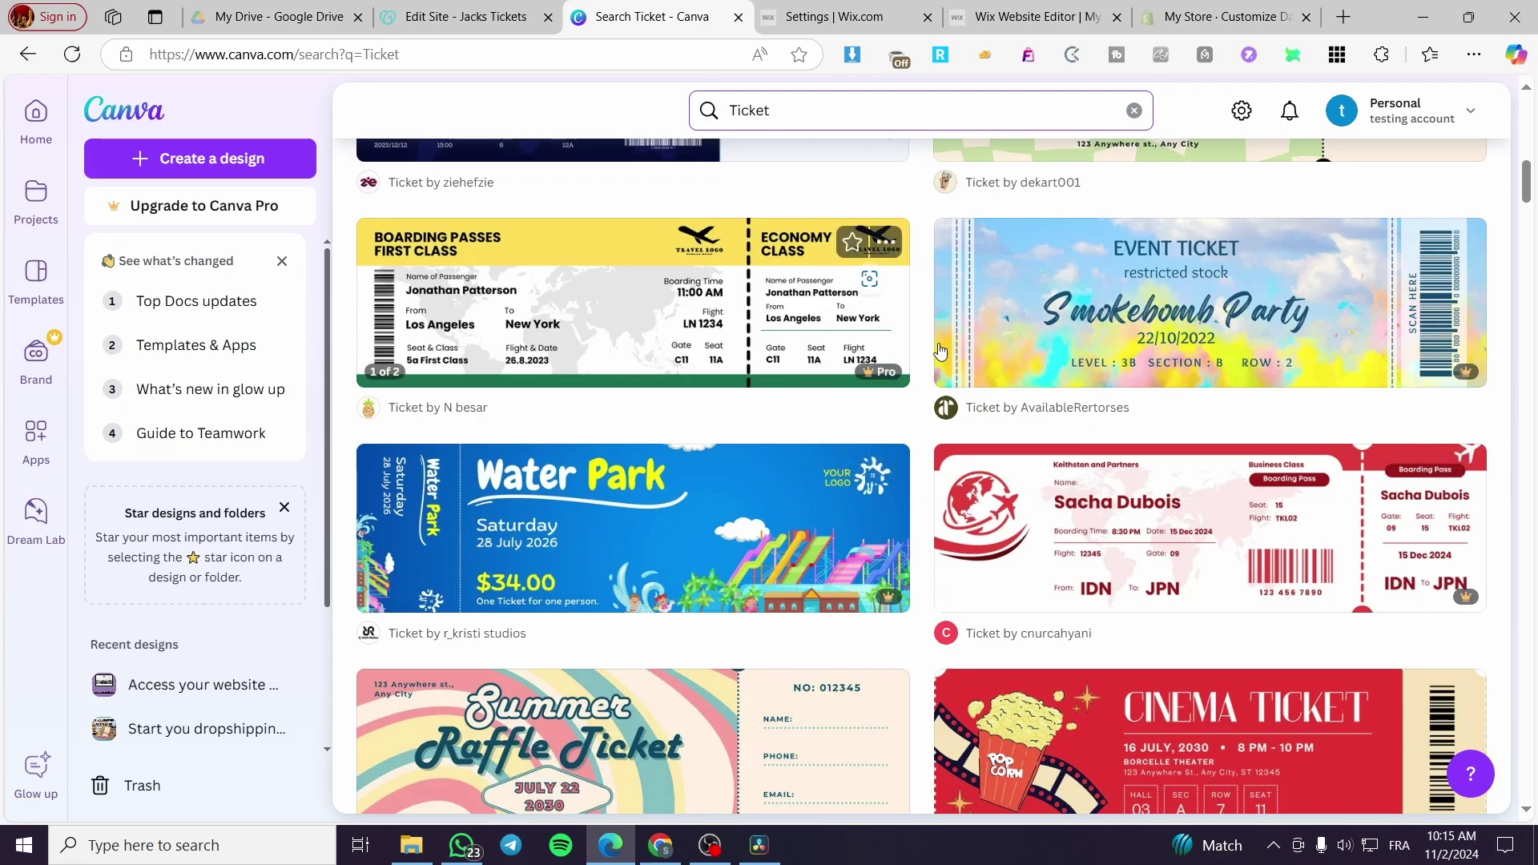
scroll(1534, 366, "down", 4)
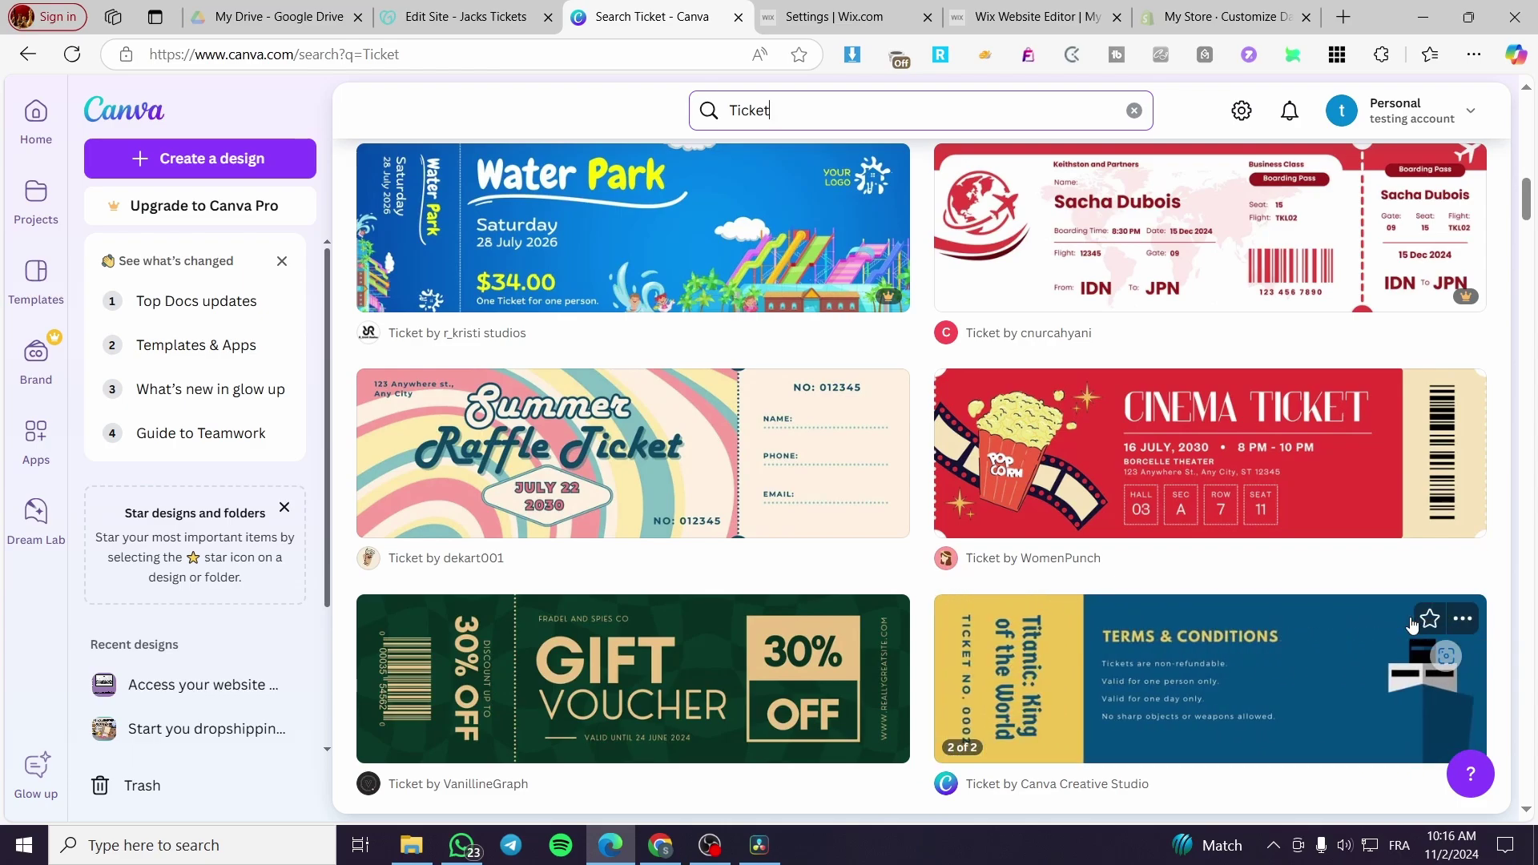
scroll(1118, 624, "down", 4)
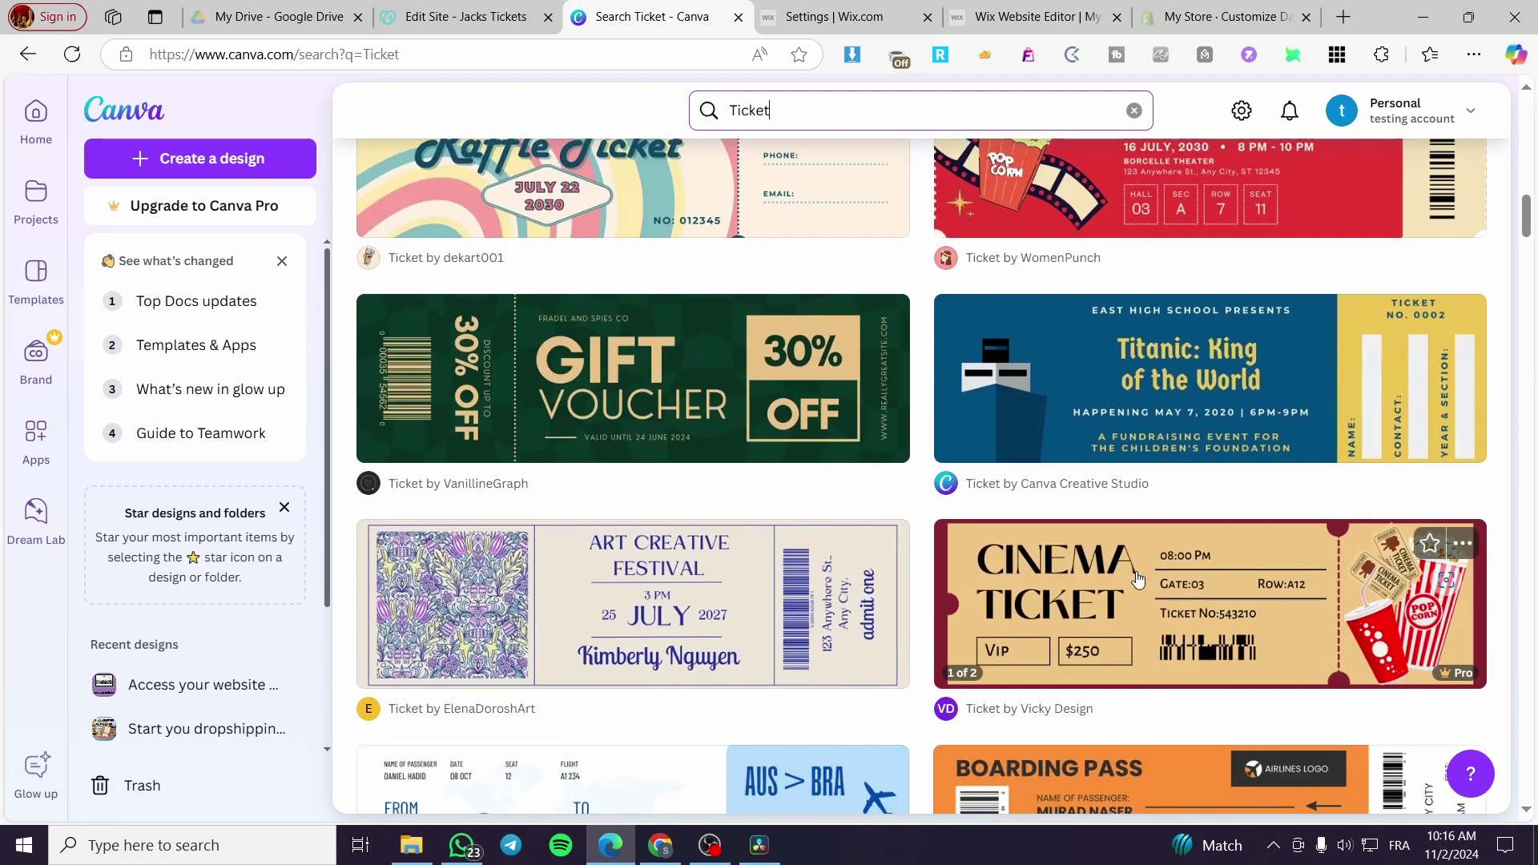
scroll(1140, 583, "down", 7)
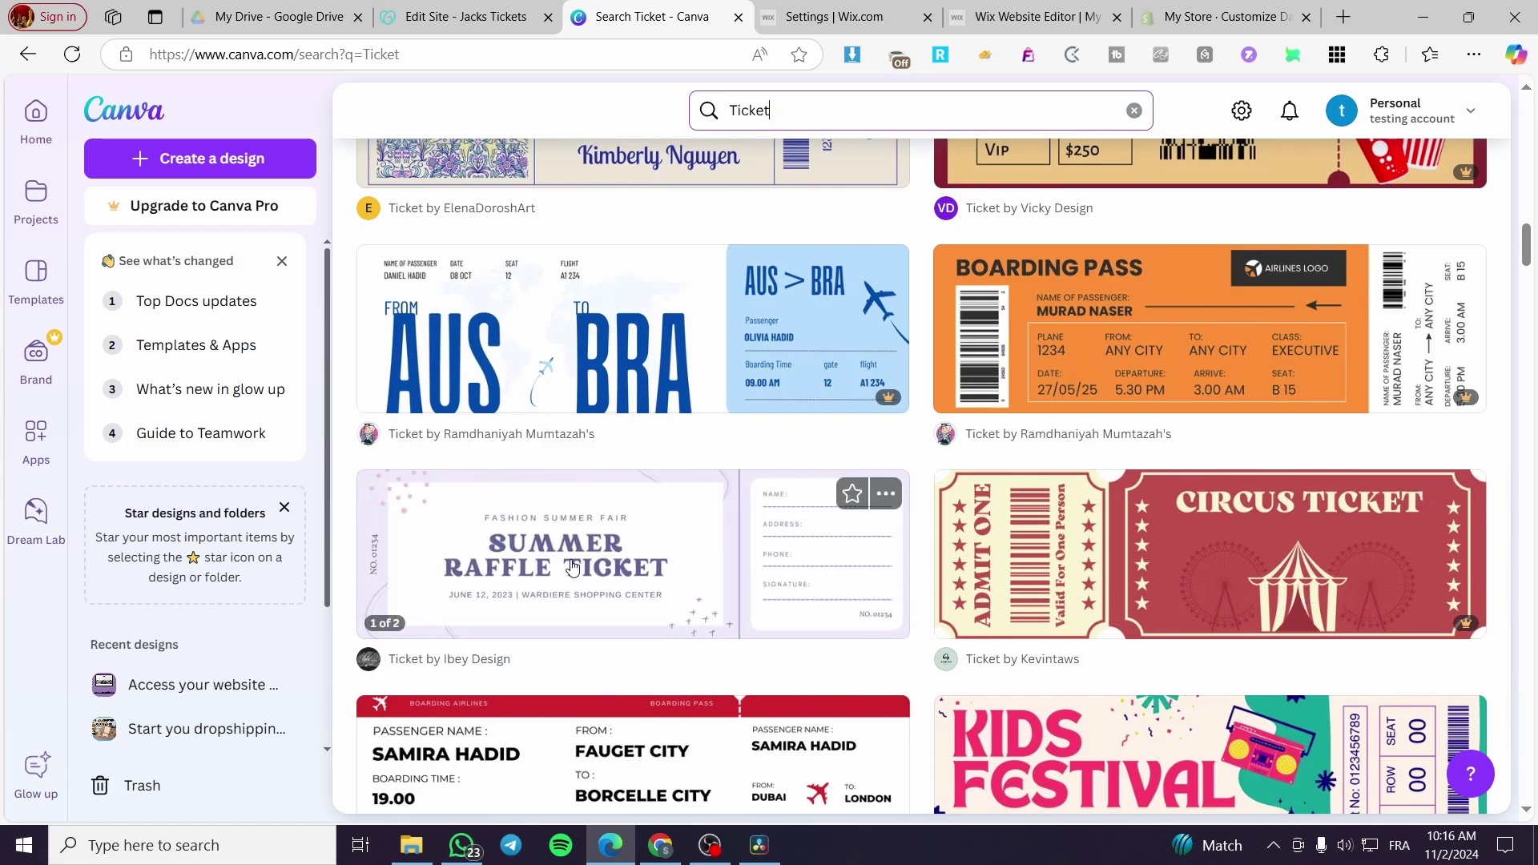
Open the Colorful Fun Kids Festival Tickets template in the editor
left_click(572, 567)
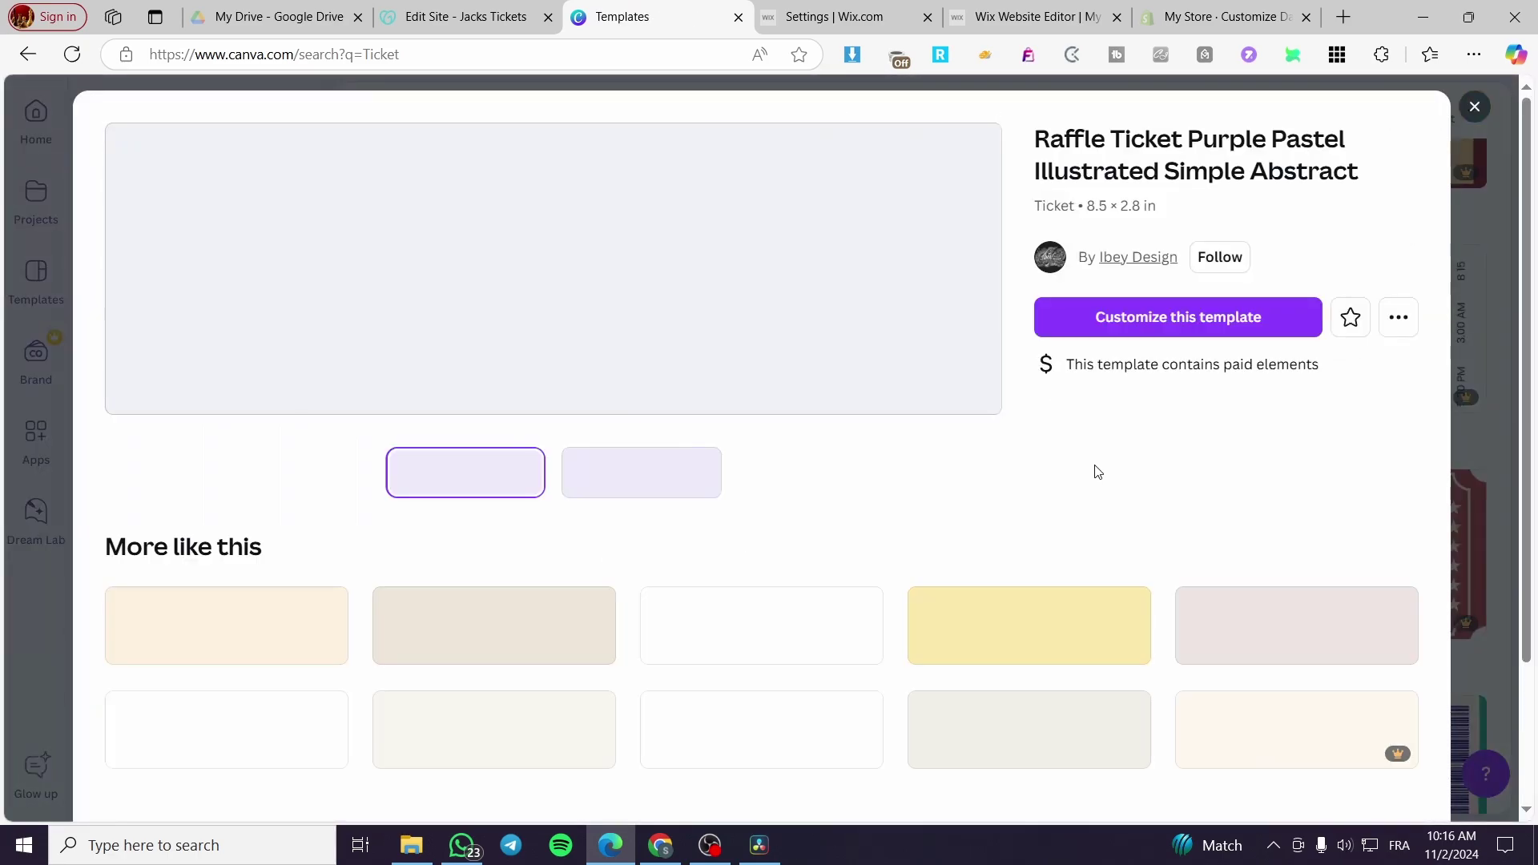
left_click(1476, 107)
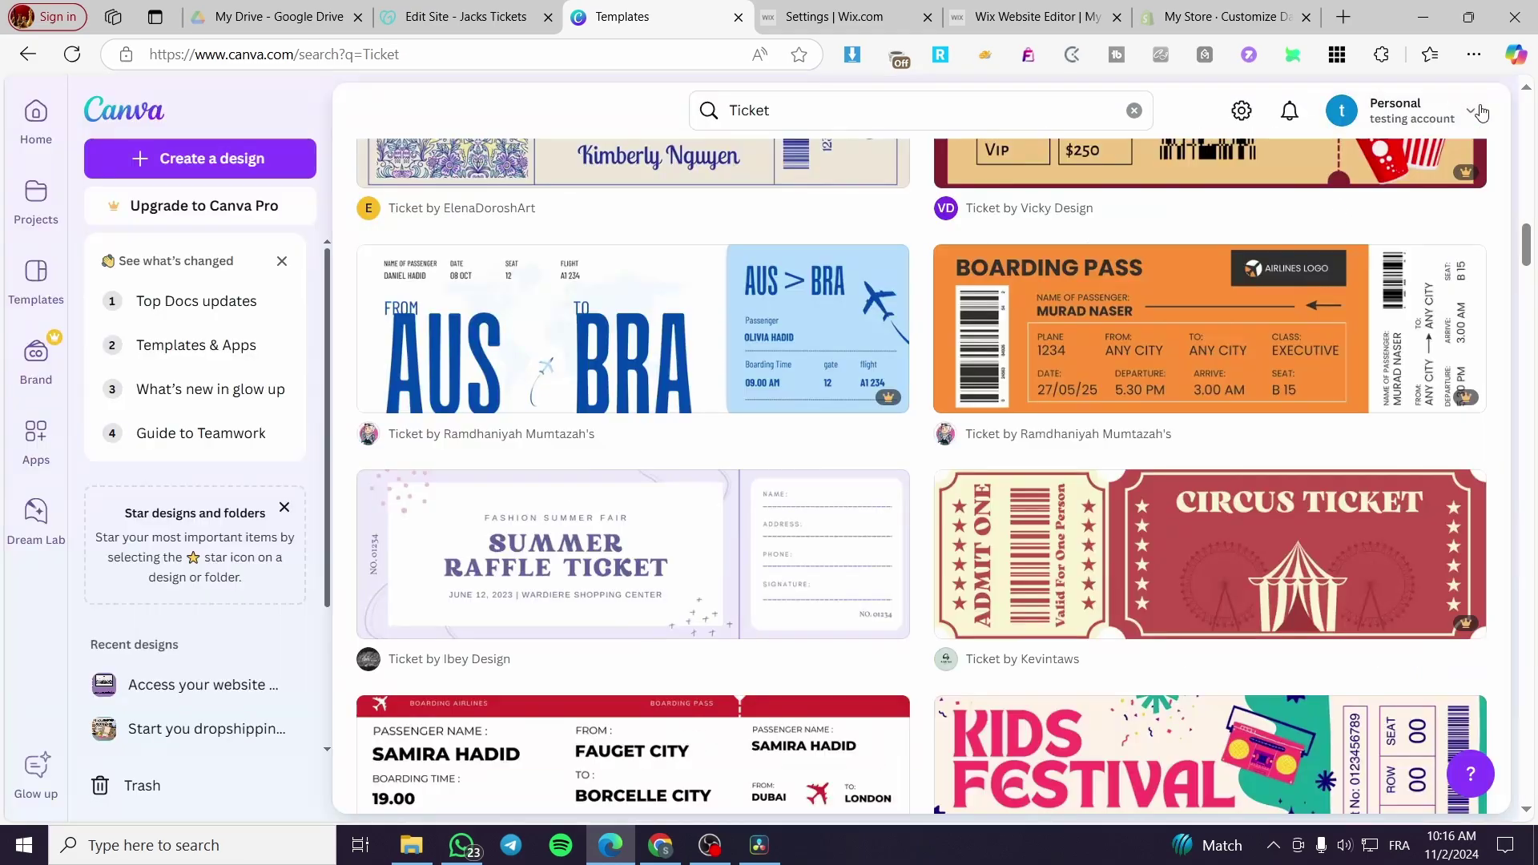
scroll(1524, 611, "down", 3)
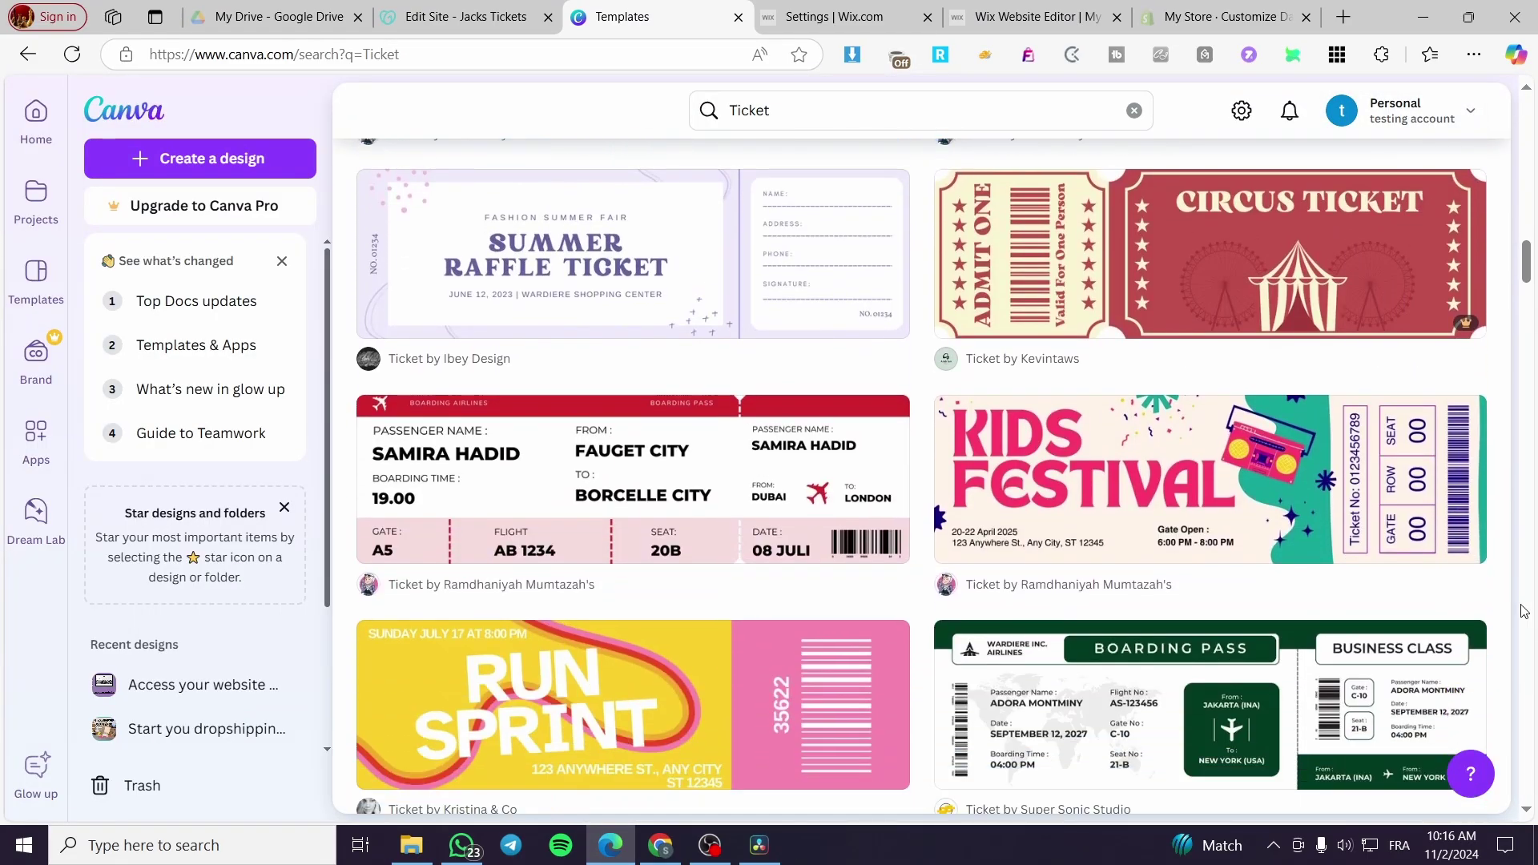
left_click(1402, 505)
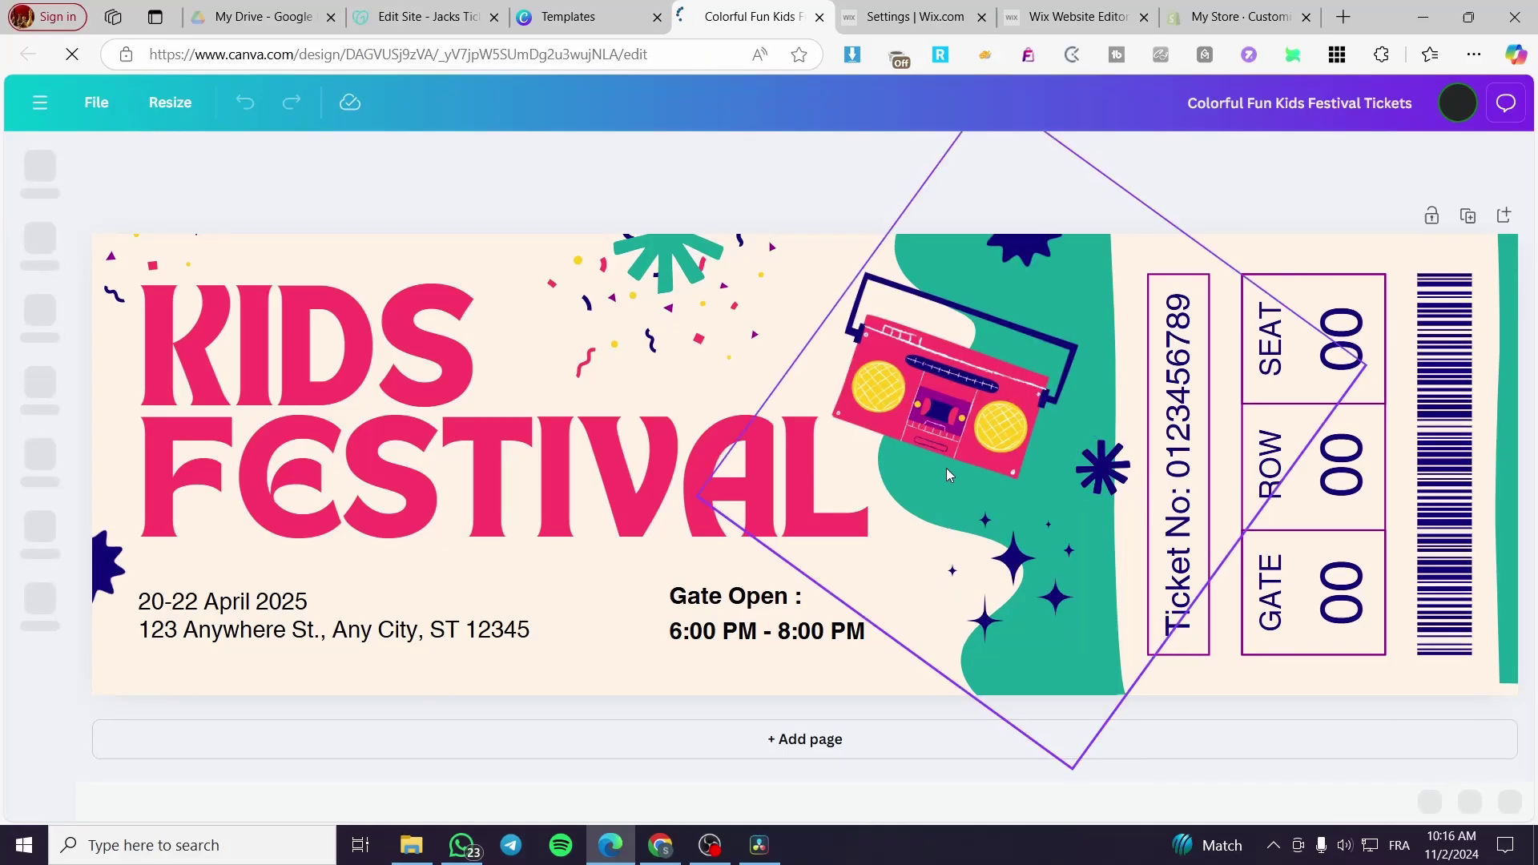
Delete the boombox graphic and retitle the ticket FOOTBAL SEMI-FINAL on a widened line
left_click(990, 422)
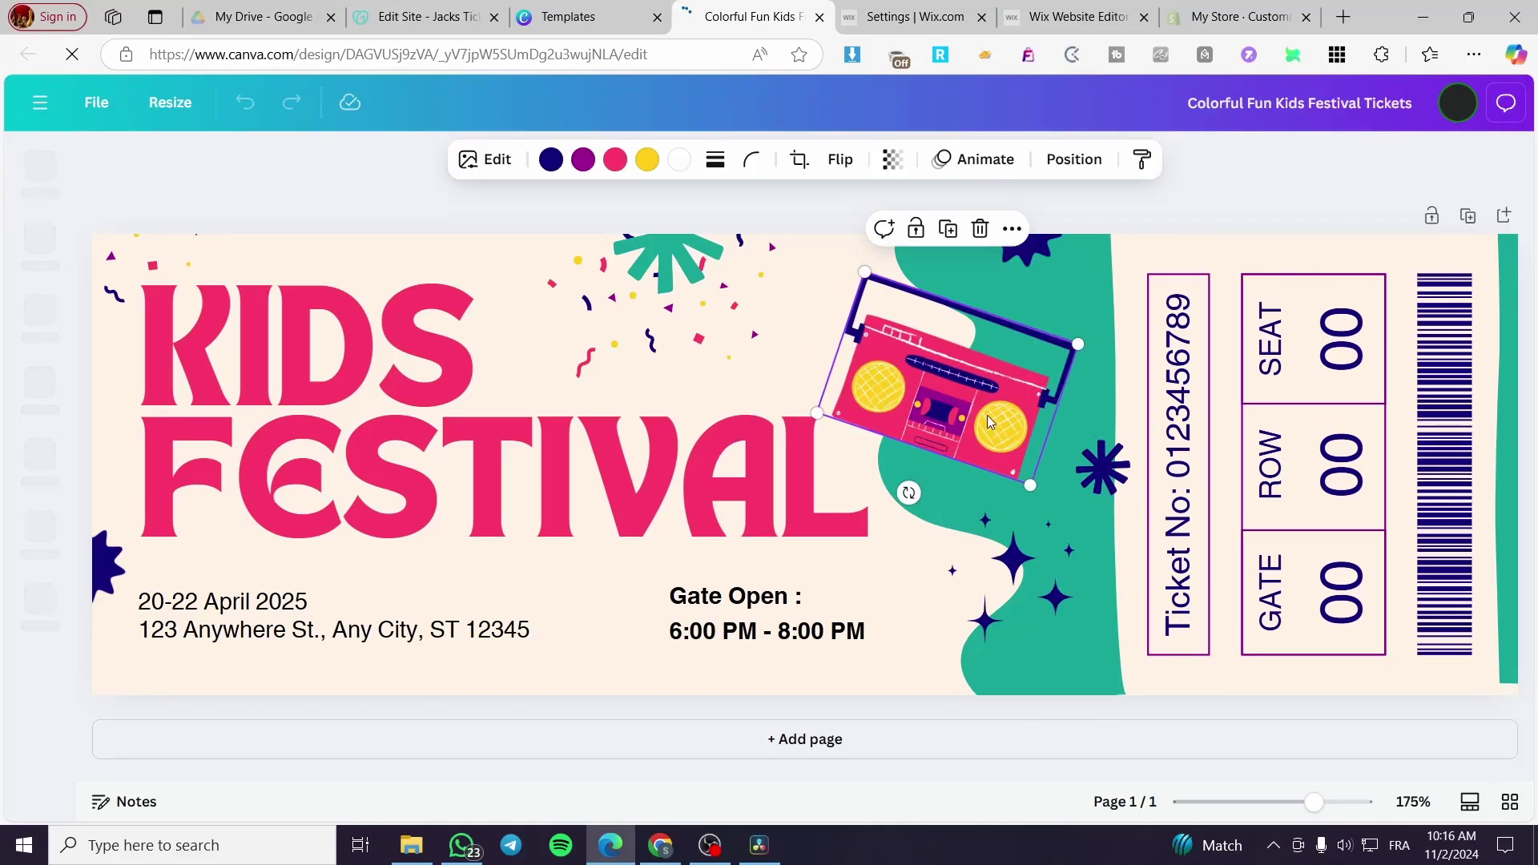
key("Delete")
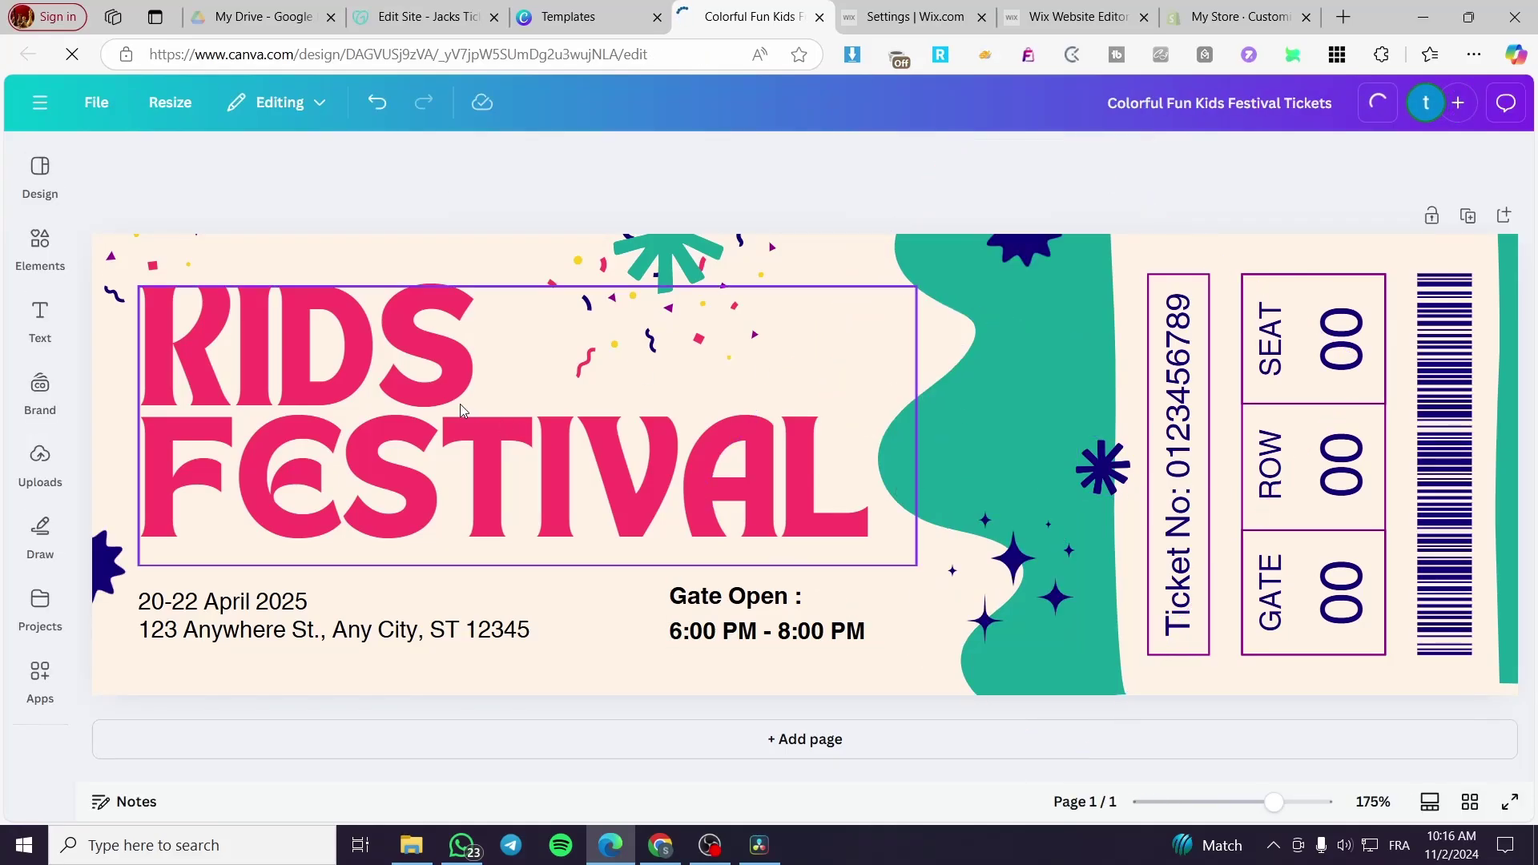
left_click(434, 387)
left_click(434, 386)
left_click(477, 363)
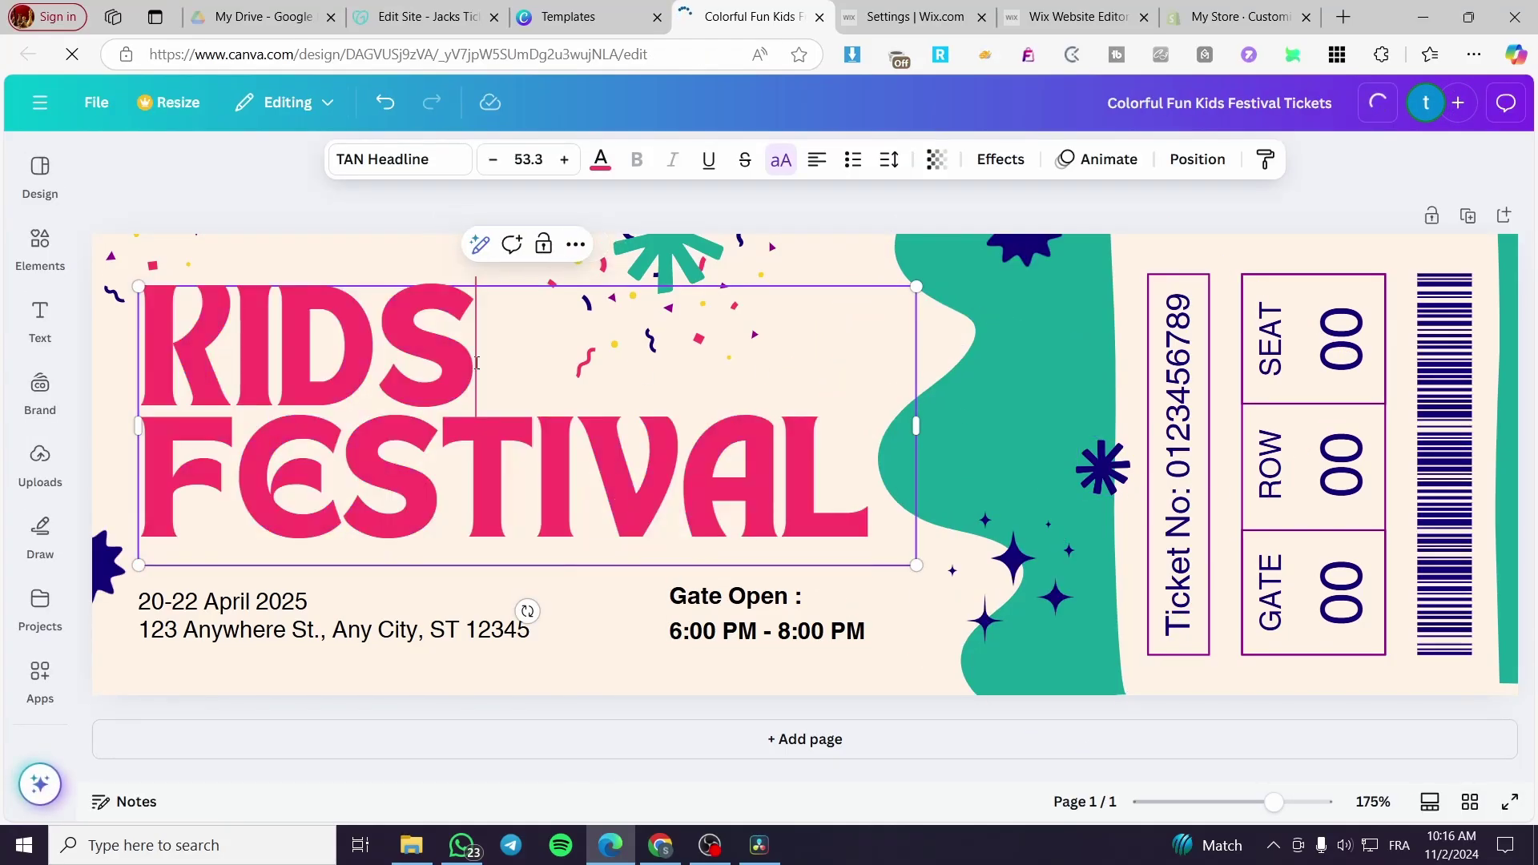
left_click_drag(478, 362, 138, 337)
type("FOOT")
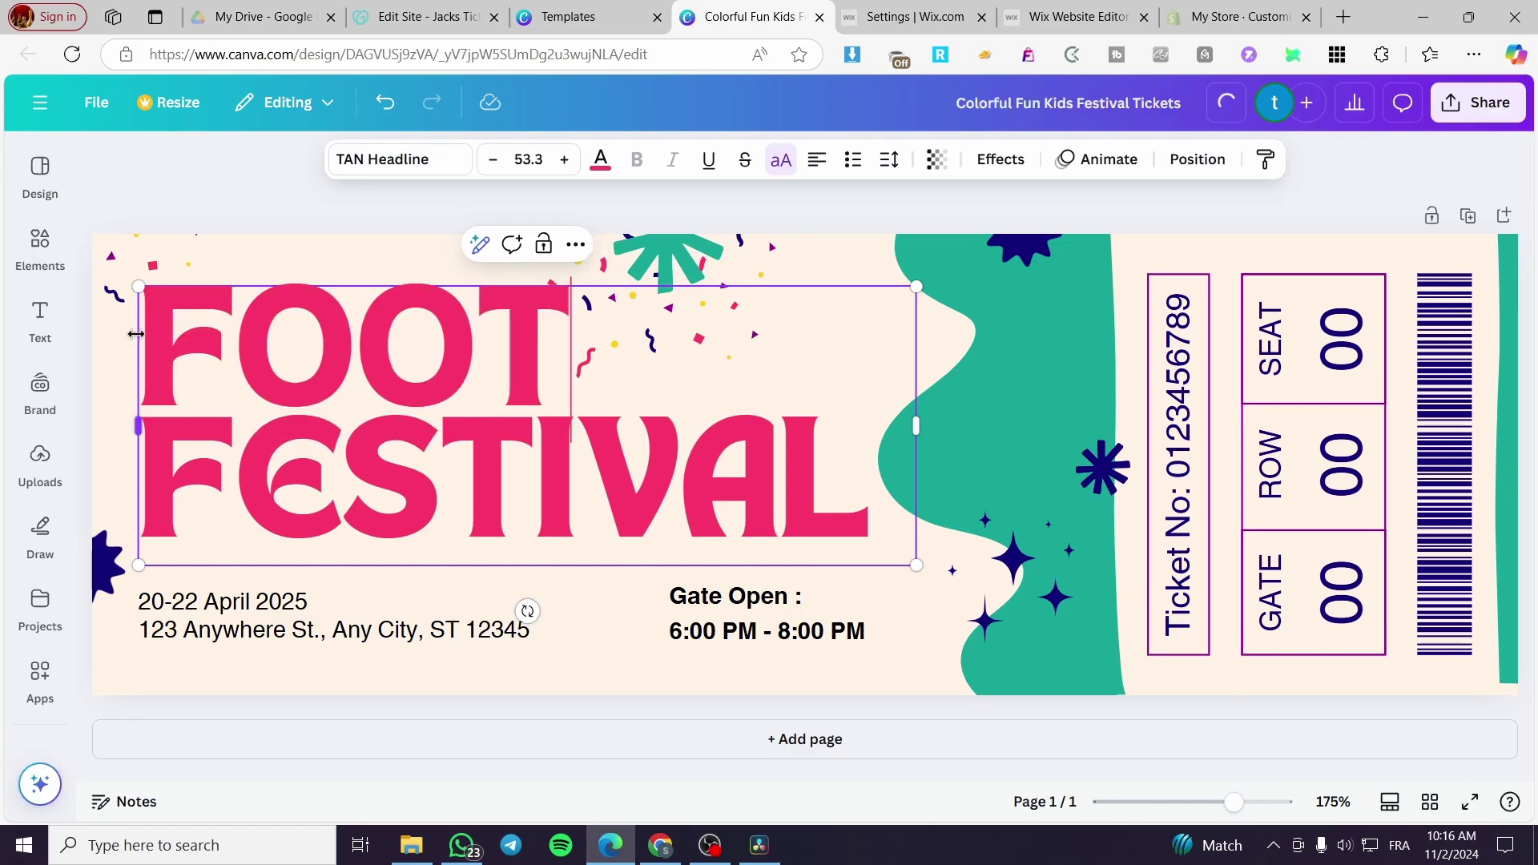
type("BAL")
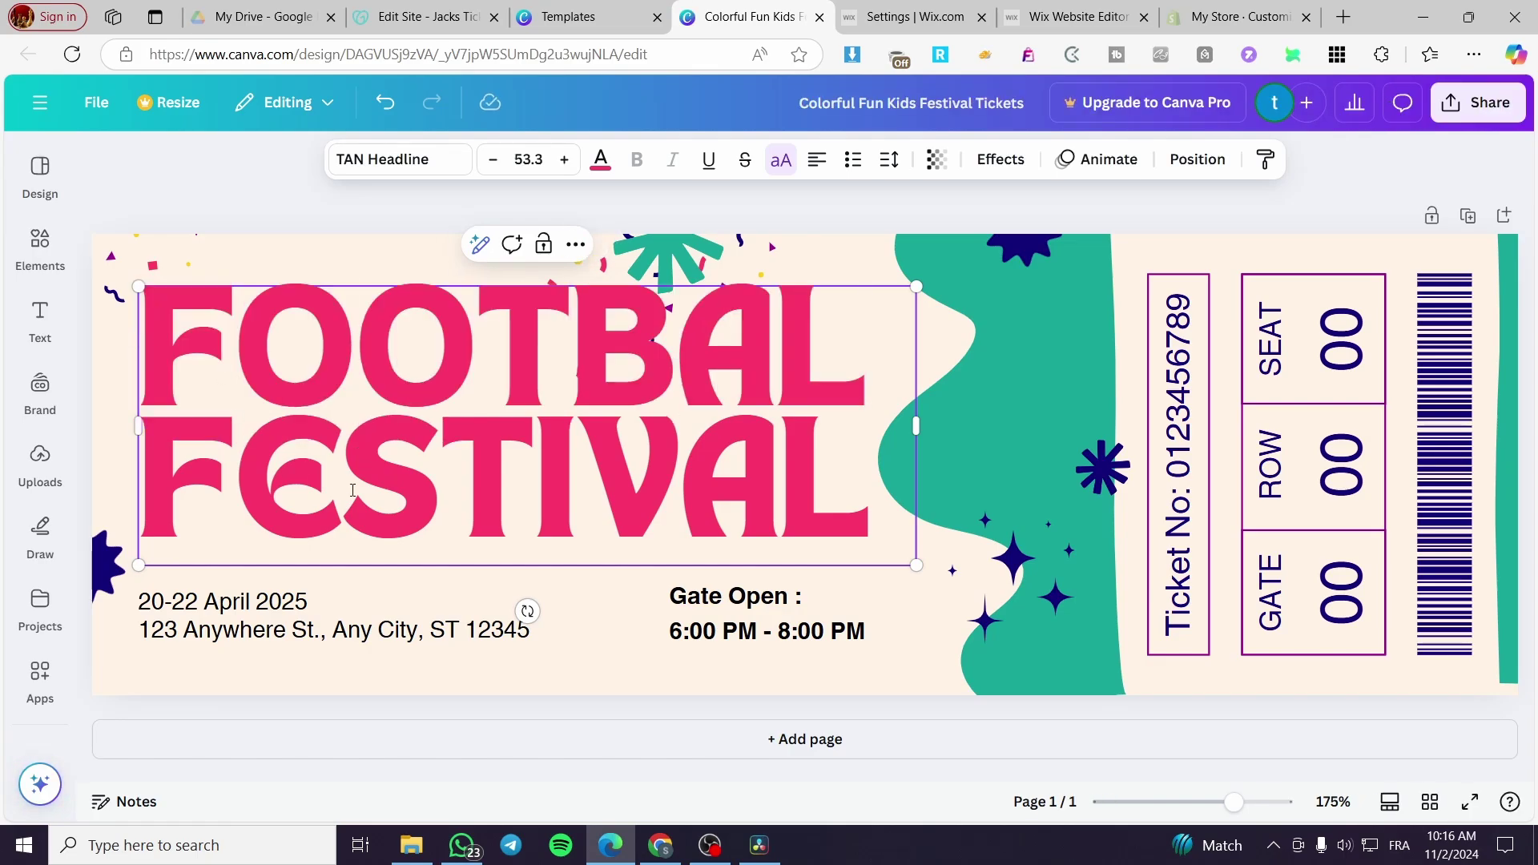
left_click_drag(869, 493, 151, 489)
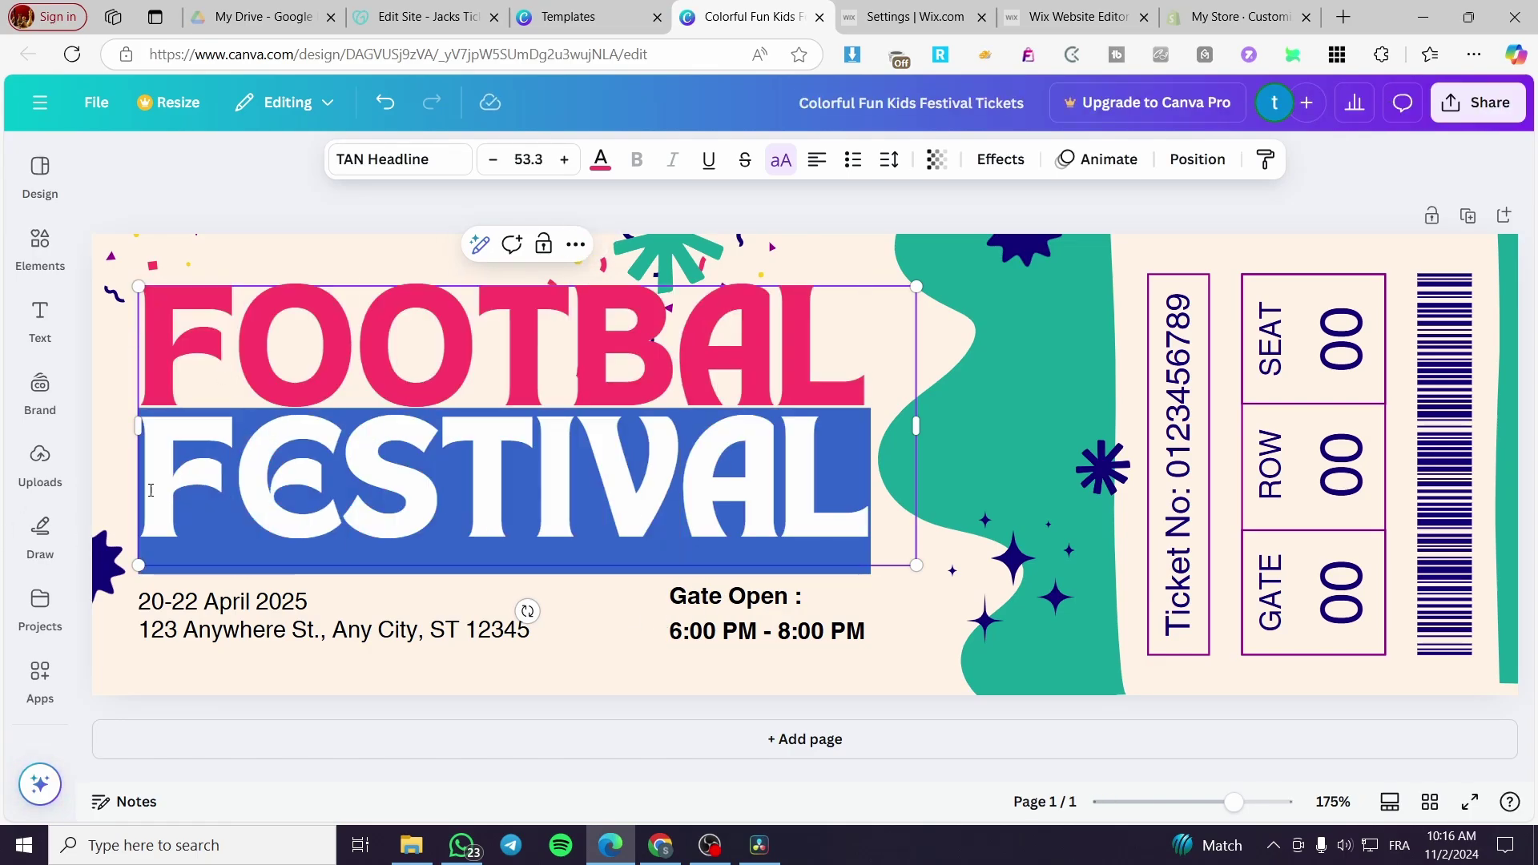
type("SEMI")
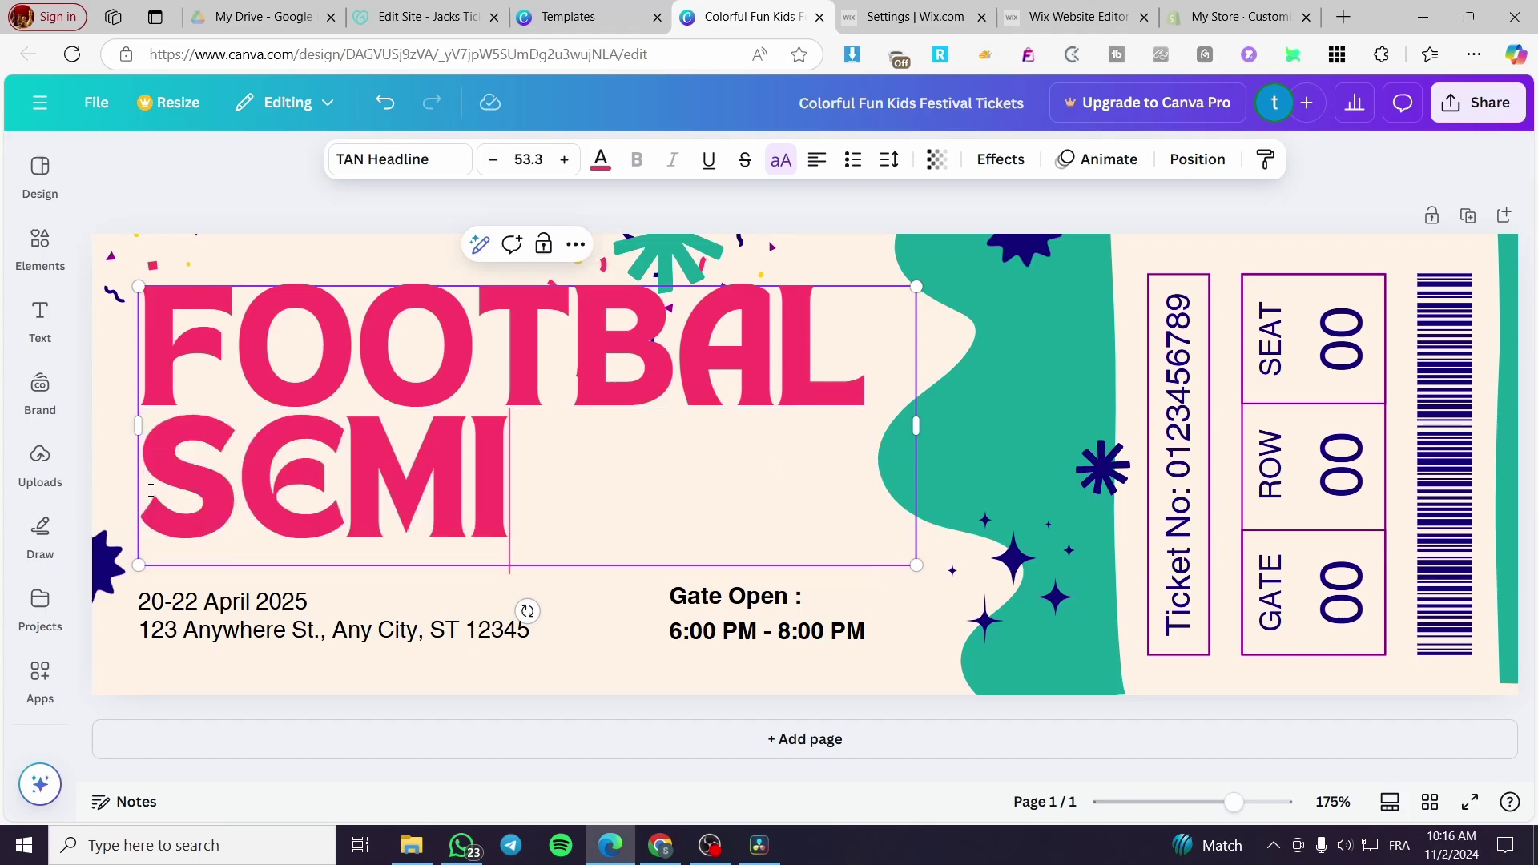
type("-FINAL")
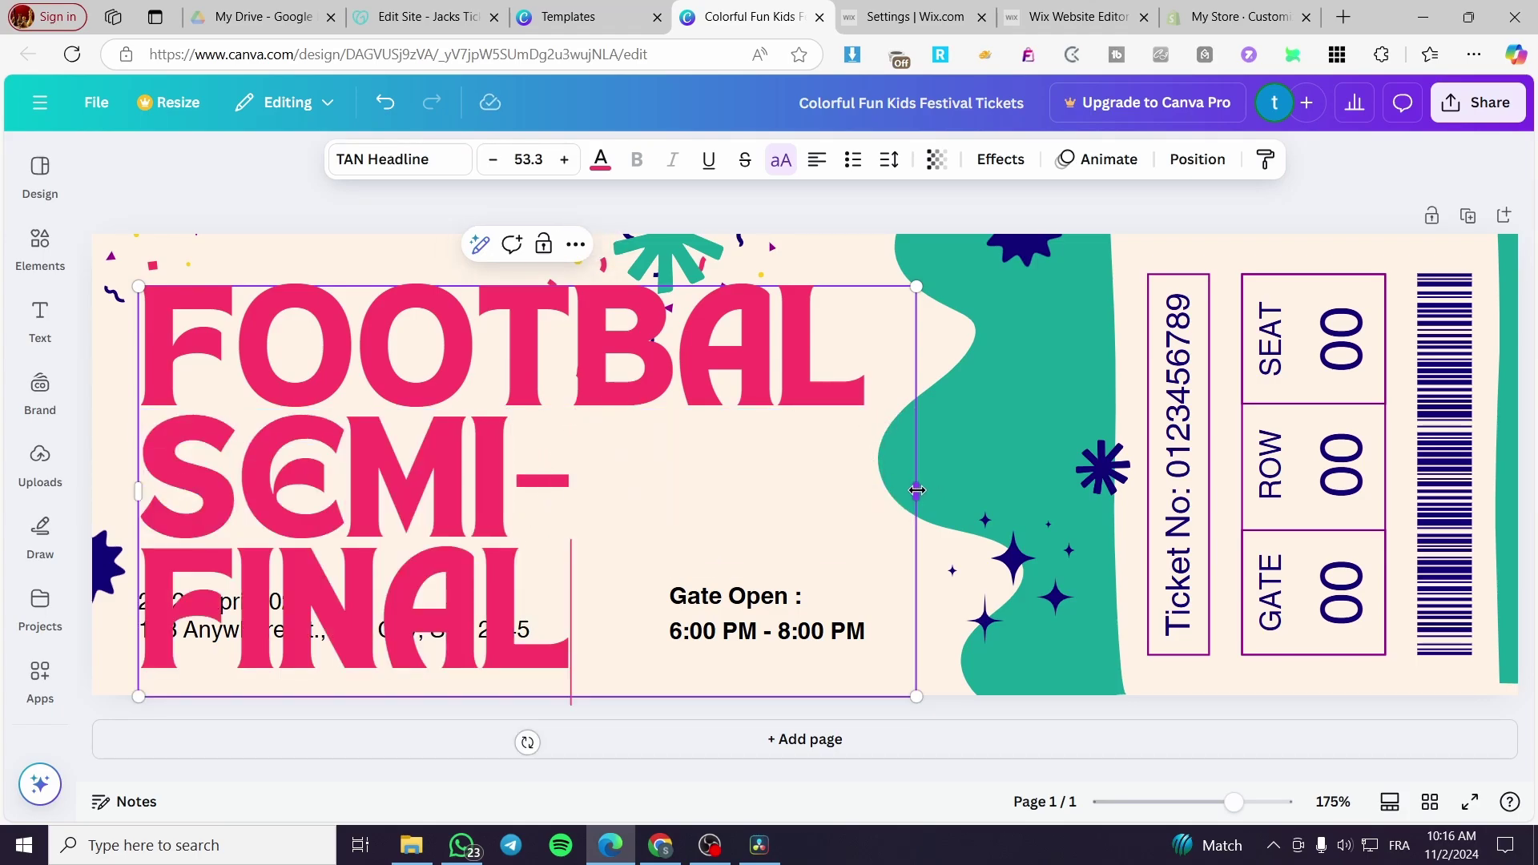
left_click_drag(917, 490, 1050, 484)
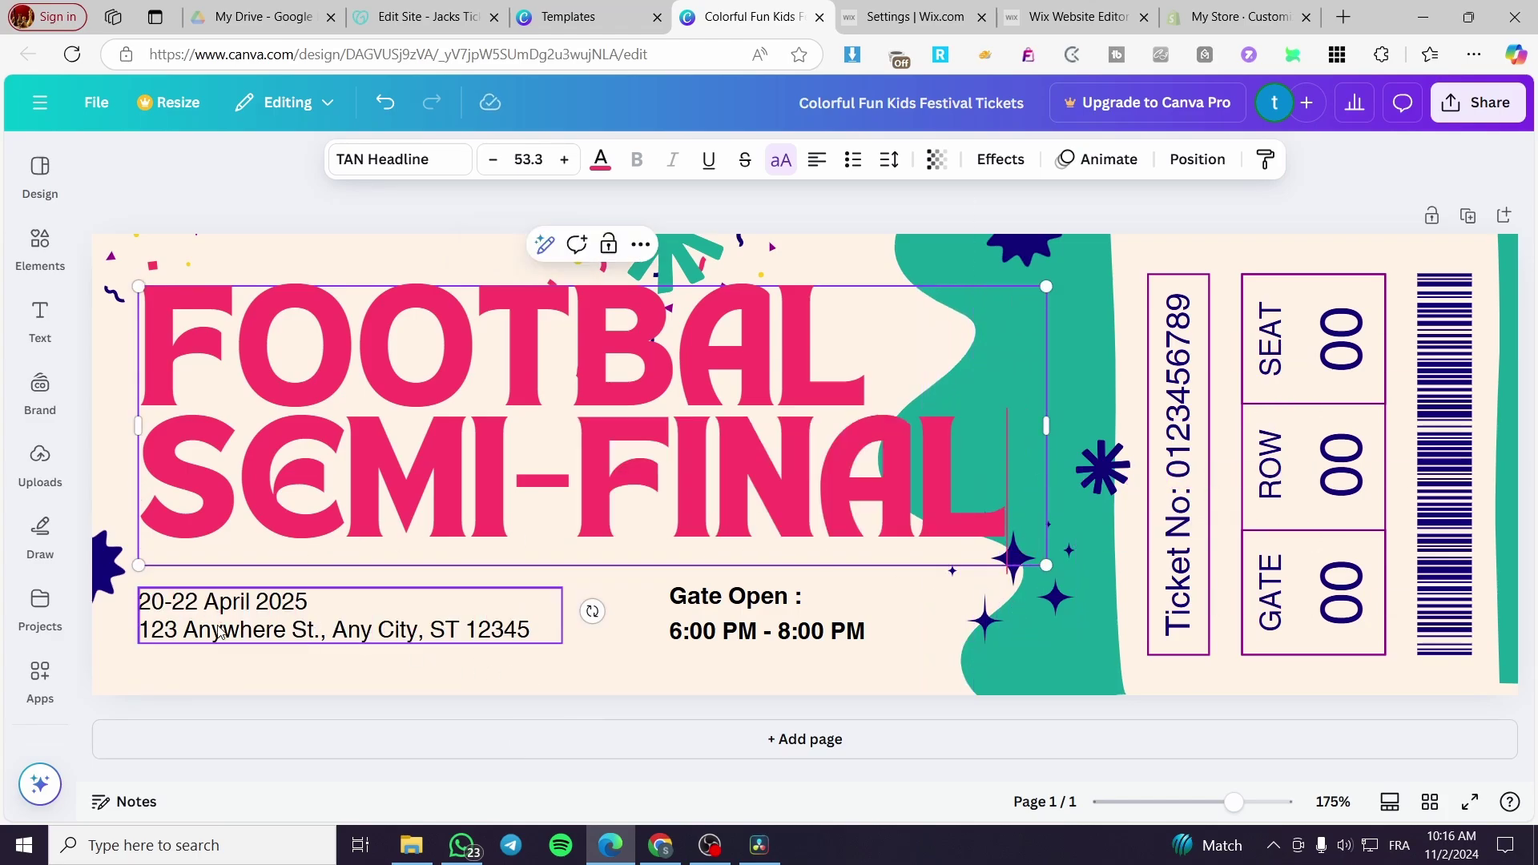
Change the ticket date to 29 november 2024
left_click(199, 602)
left_click(199, 602)
left_click(199, 602)
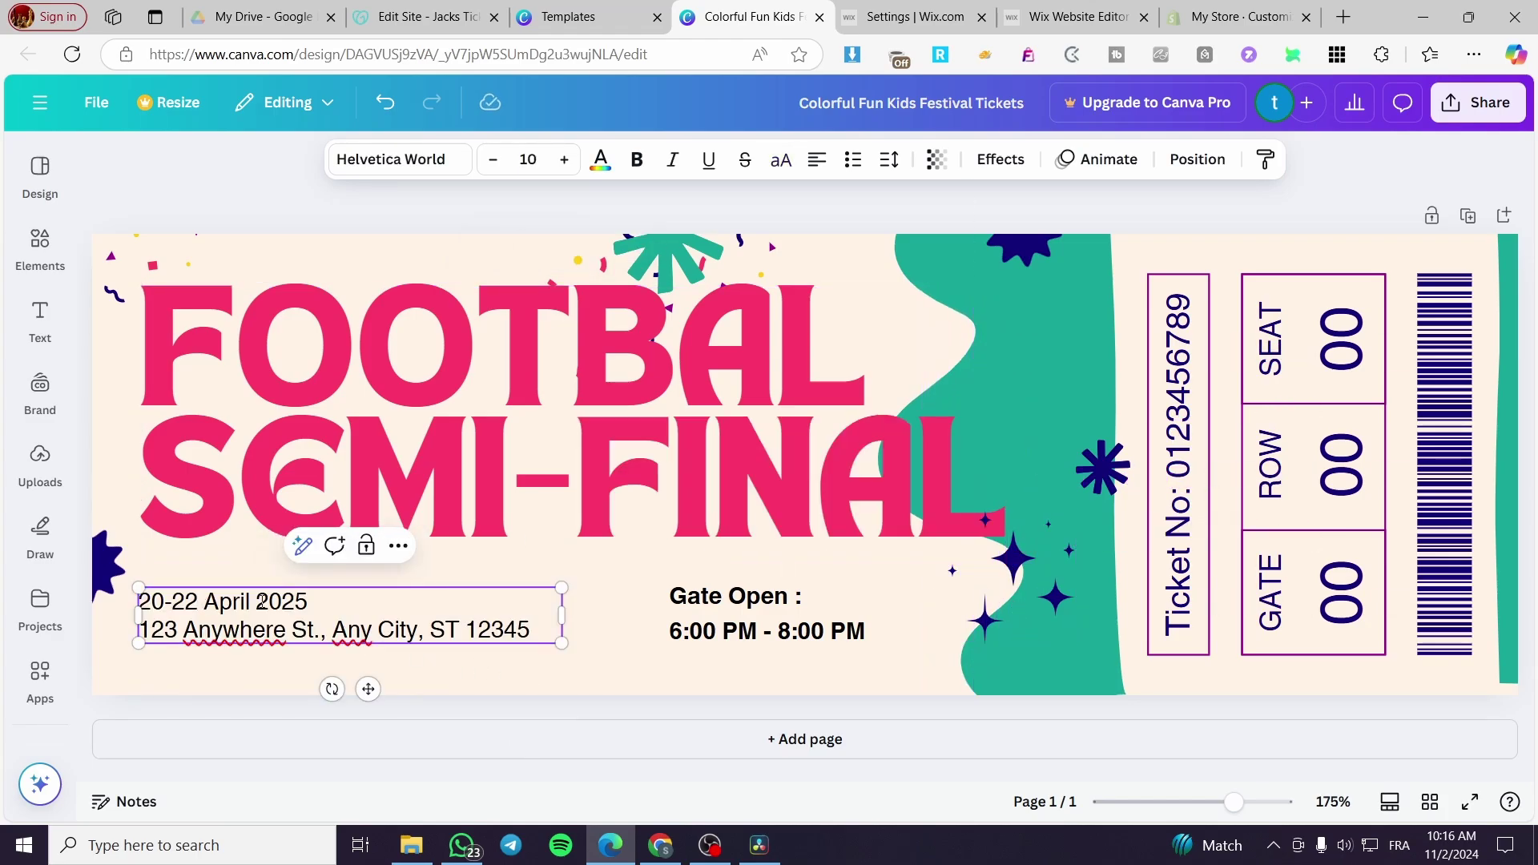
mouse_move(198, 602)
left_mouse_down()
mouse_move(138, 603)
mouse_move(219, 602)
left_mouse_up()
type("29 ")
type("novembe")
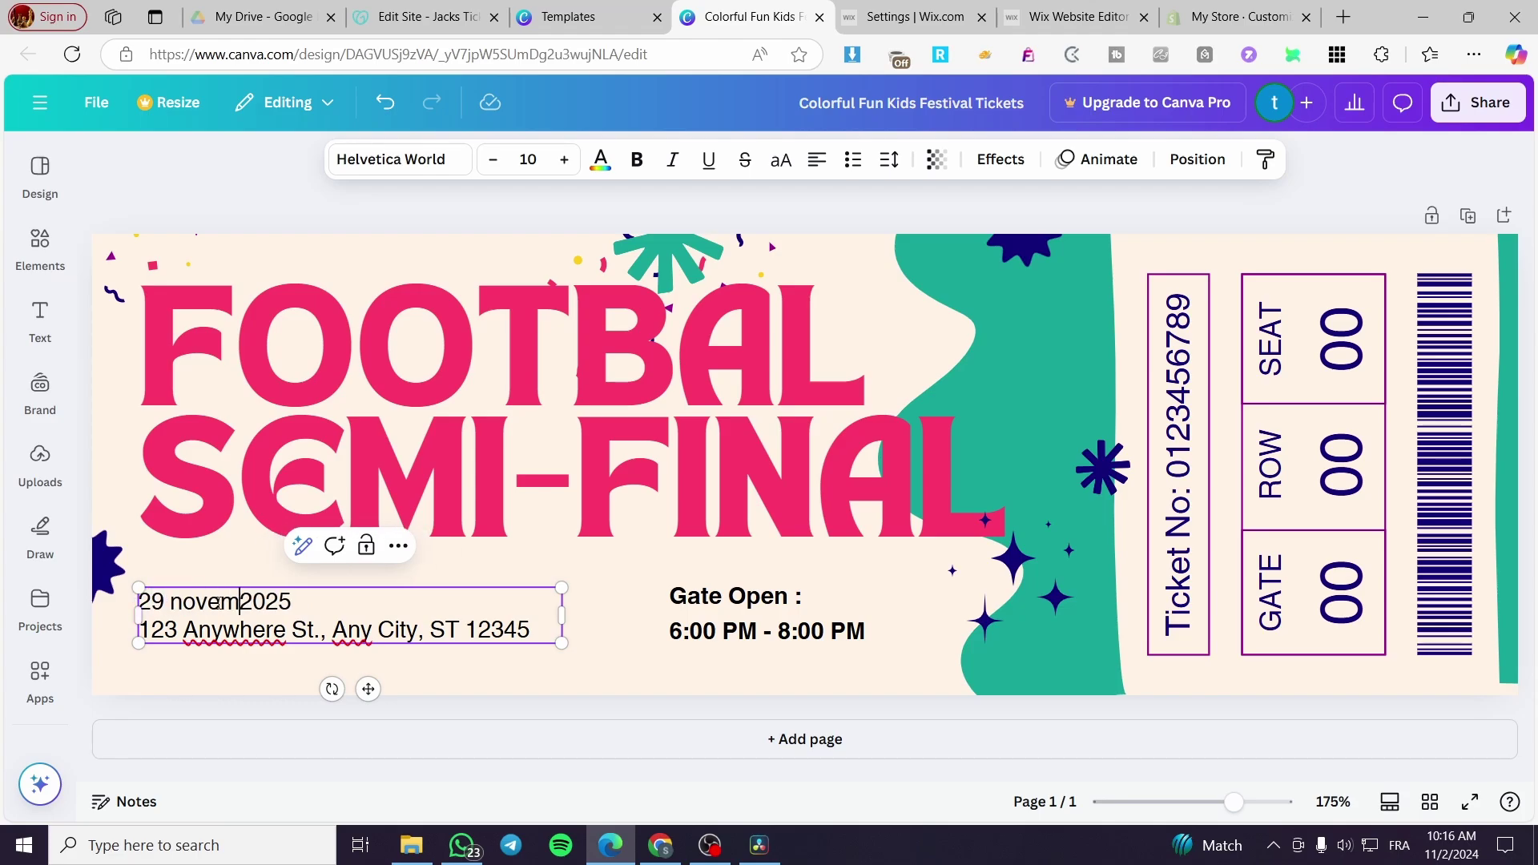
type("r")
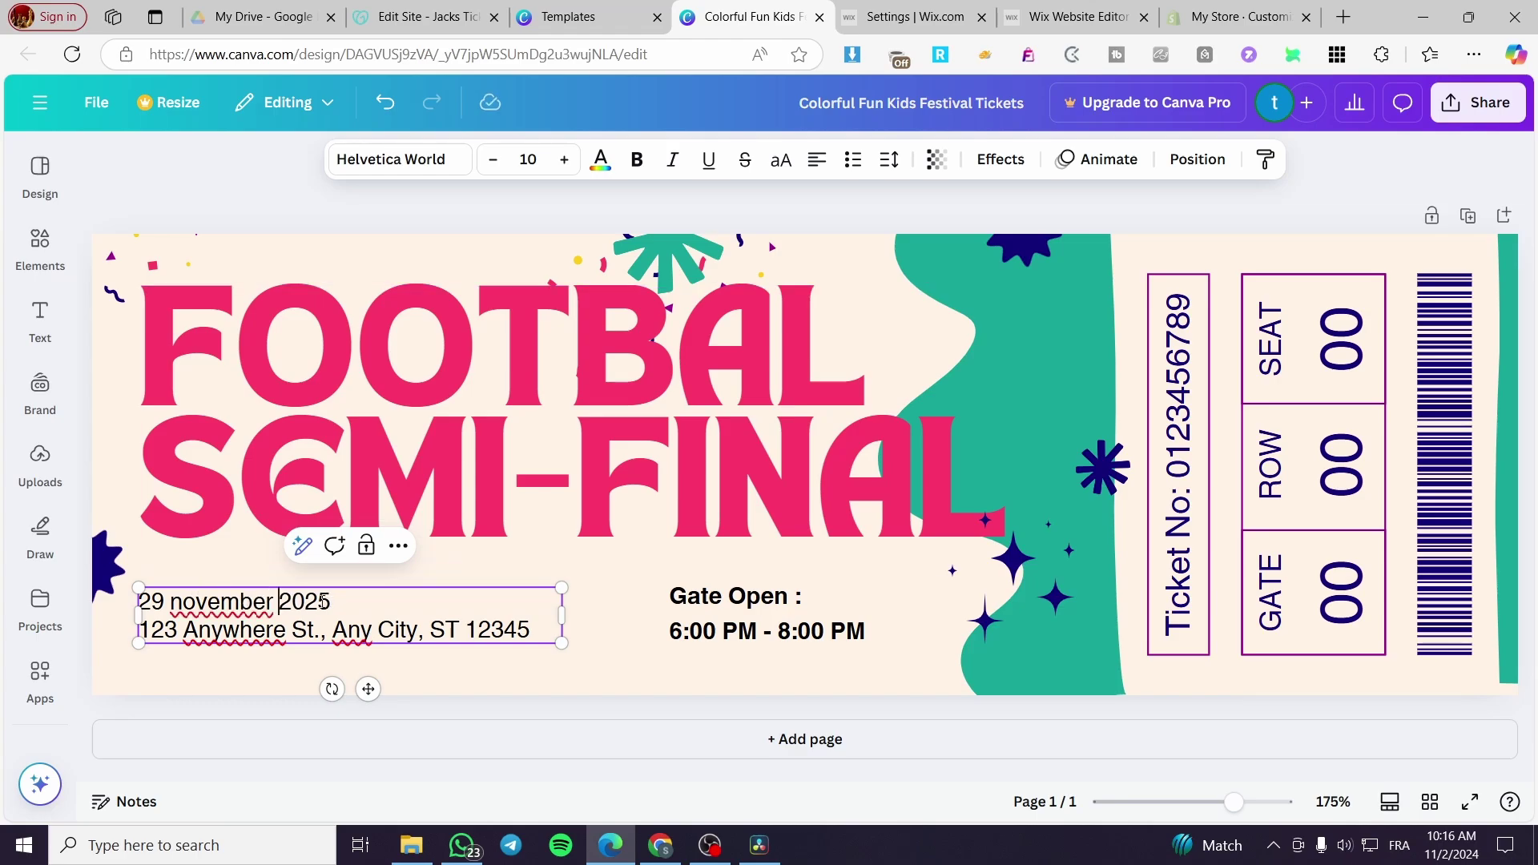
left_click_drag(318, 602, 326, 602)
type("4")
Change the gate opening times to 3:00–6:00 PM
left_click(733, 639)
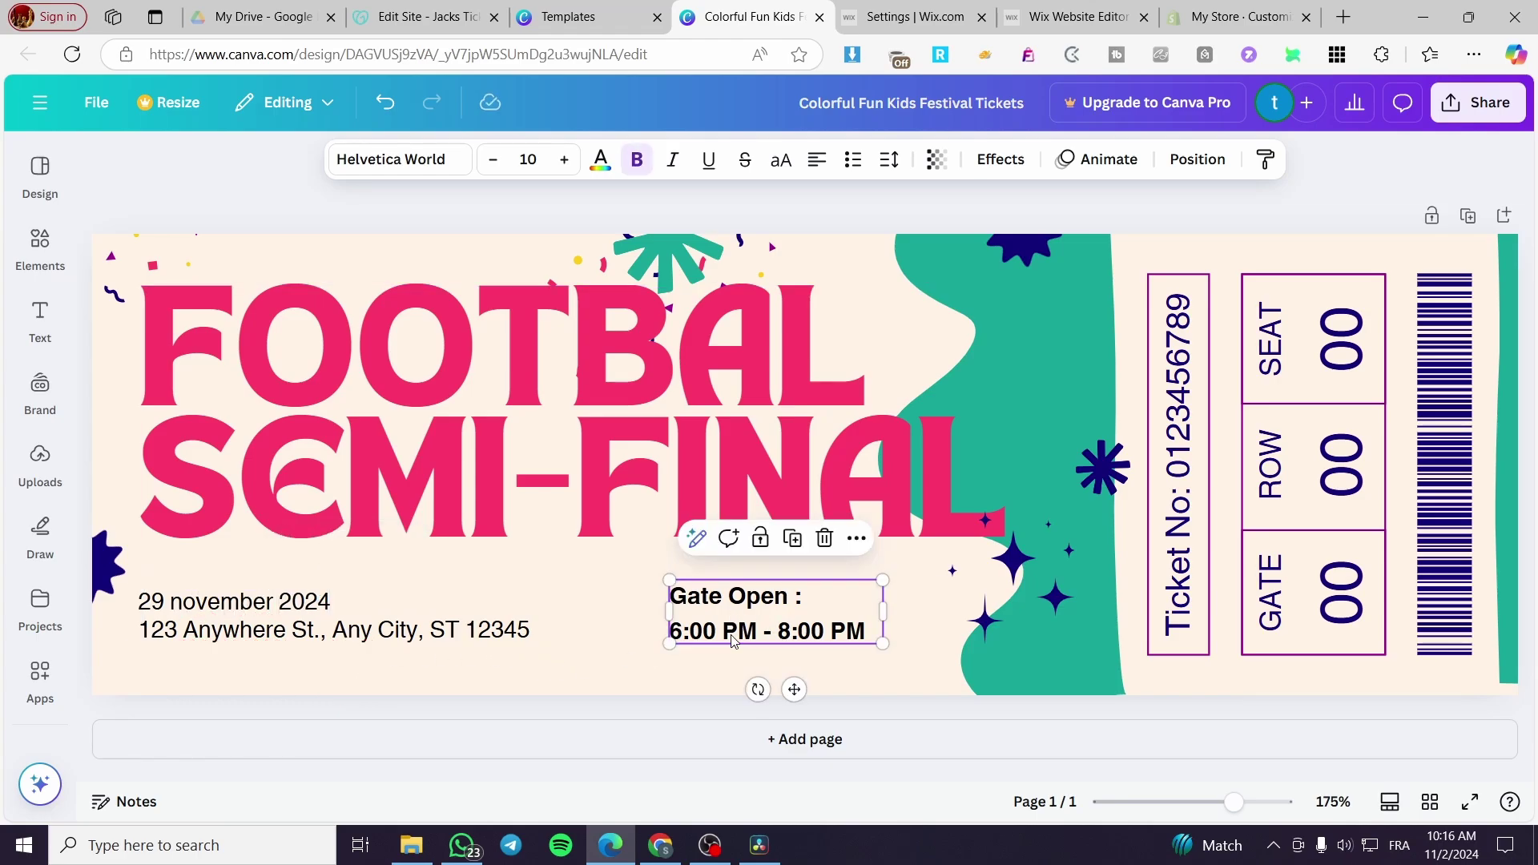
double_click(674, 627)
left_click(674, 629)
key("BackSpace")
type("4")
left_click_drag(779, 635, 790, 632)
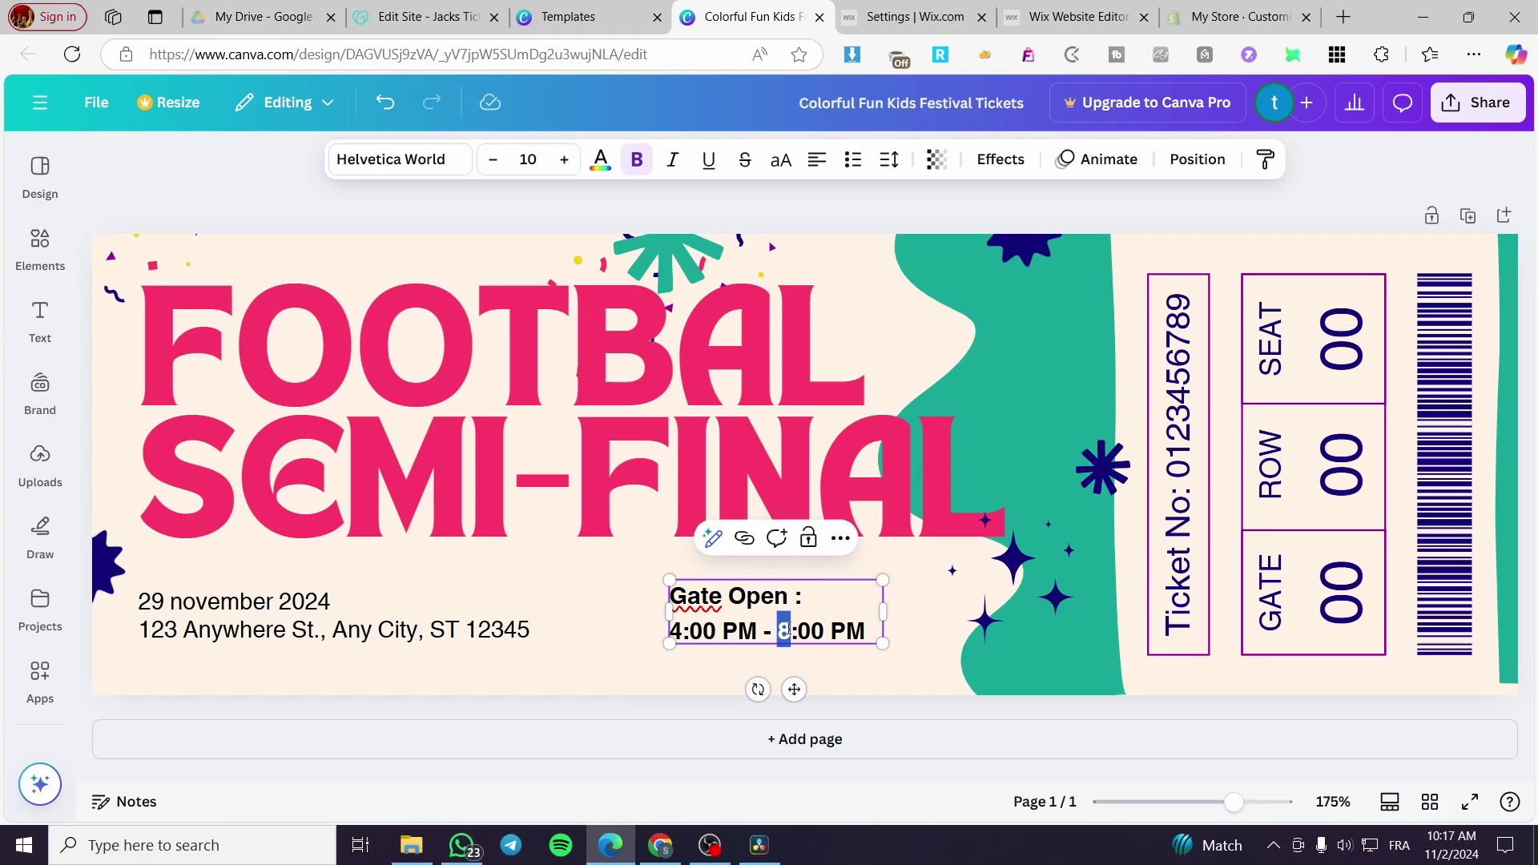
type("6")
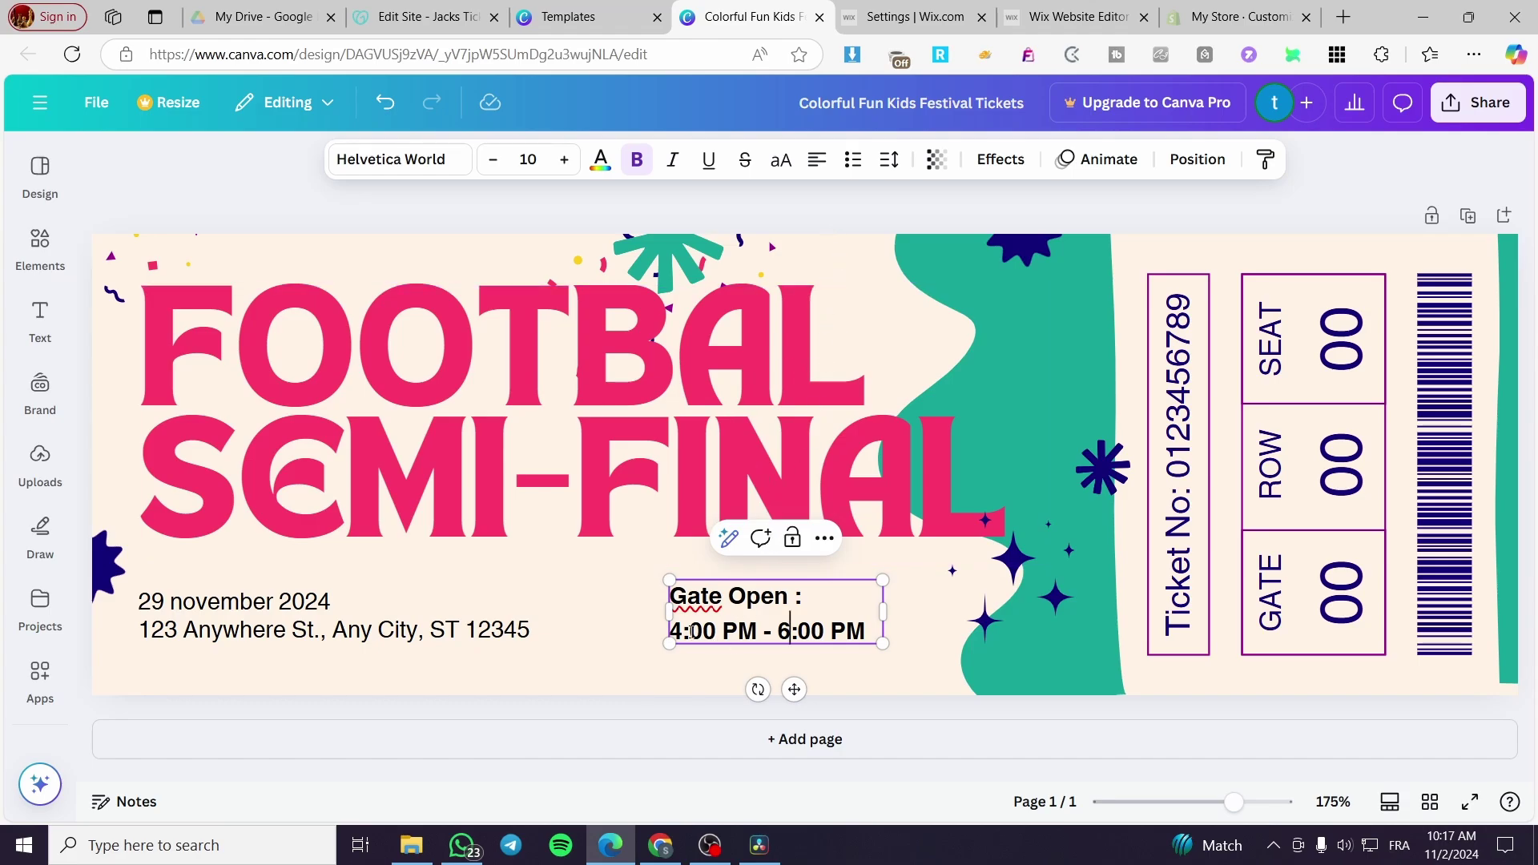
left_click_drag(686, 631, 670, 631)
type("3")
left_click(656, 729)
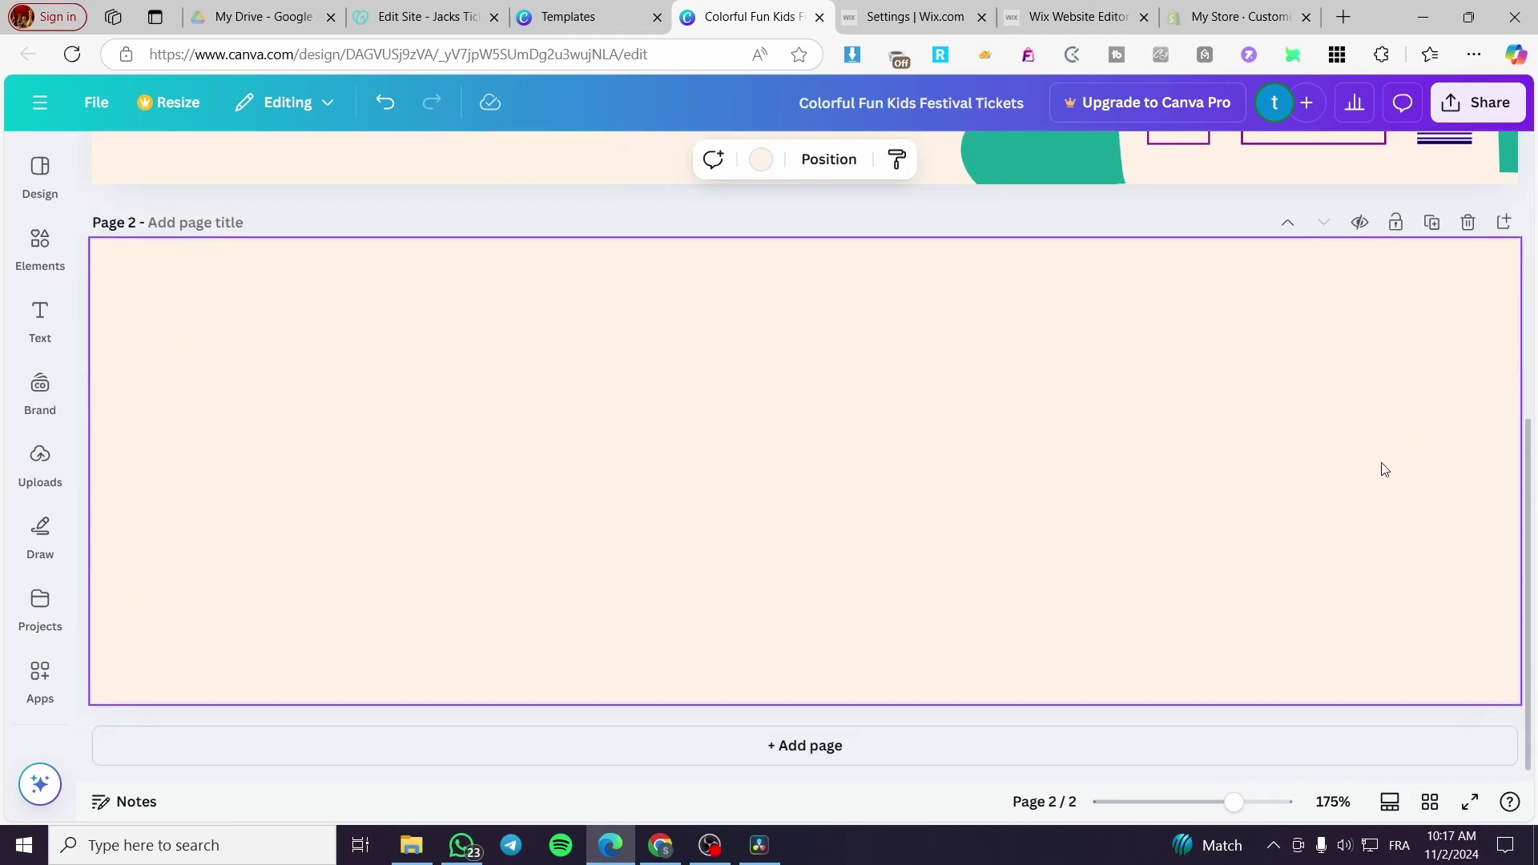
left_click(1470, 227)
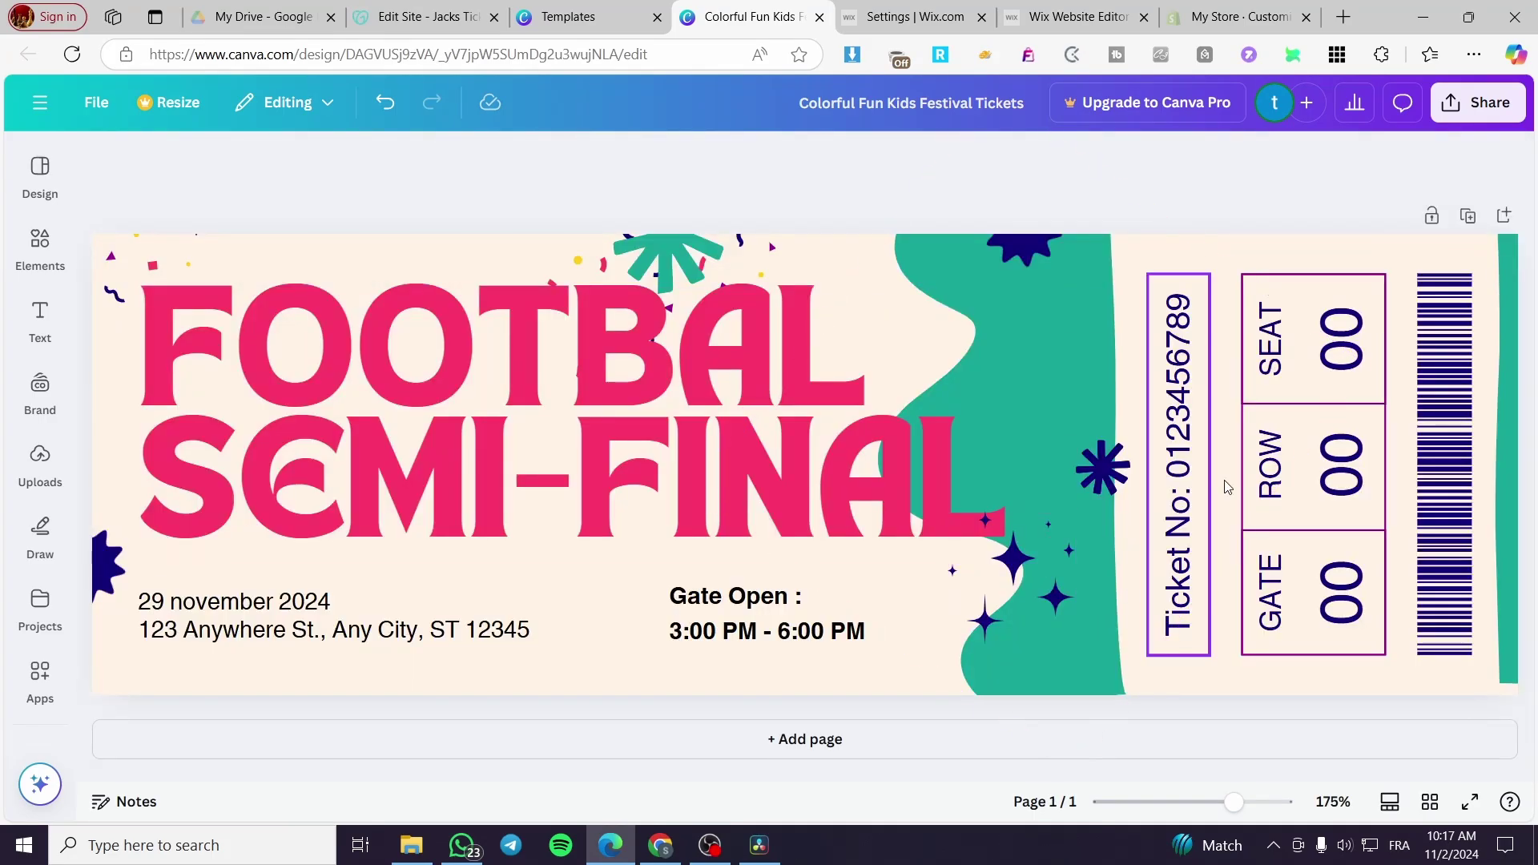
Set the seat number to 10, row to 05 and gate to 01
left_click(1346, 610)
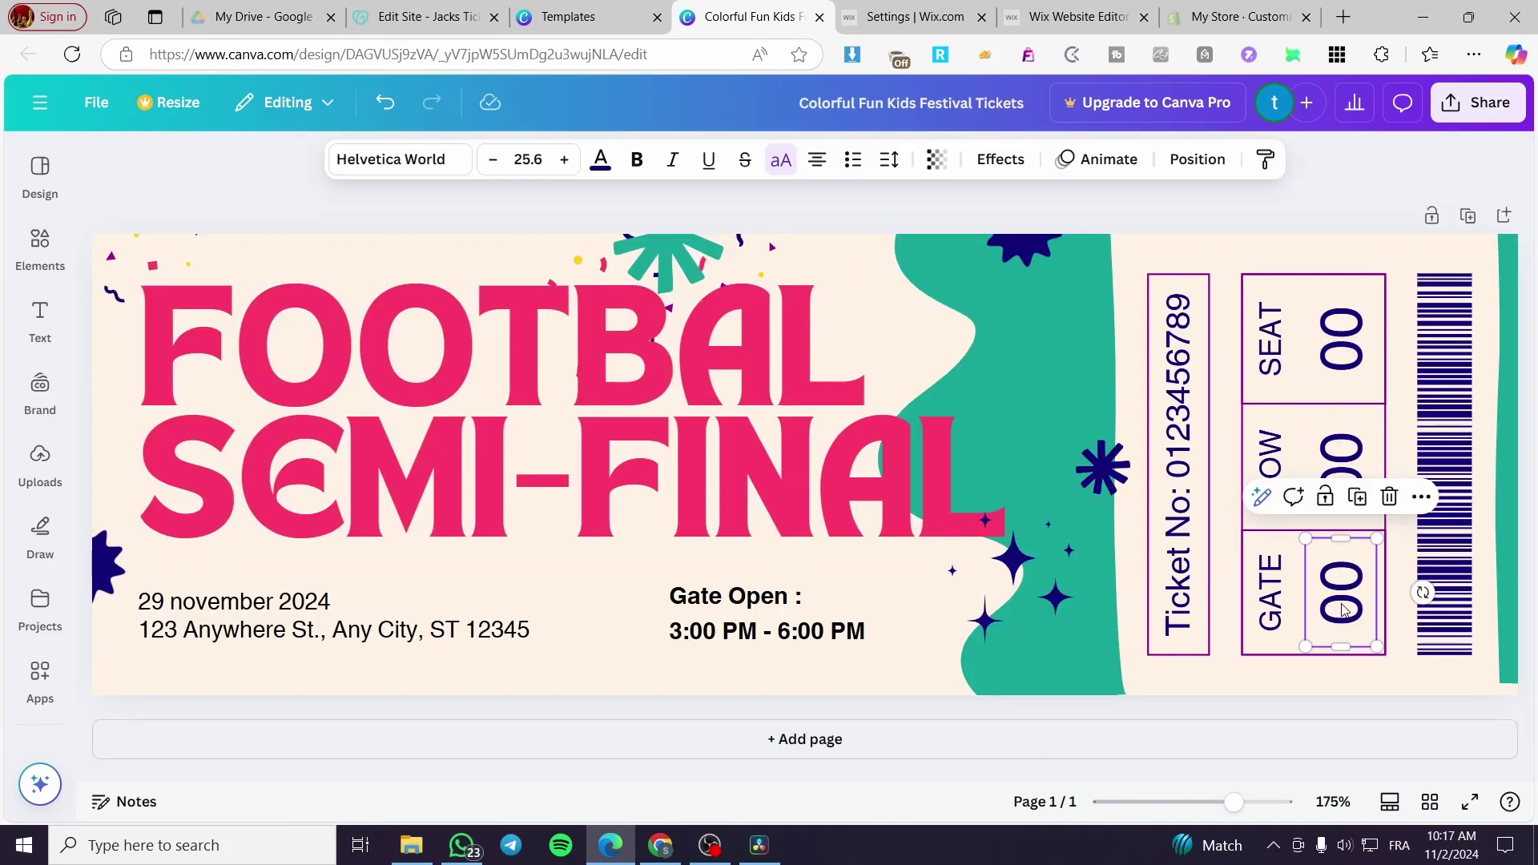
left_click(1333, 455)
left_click(1326, 308)
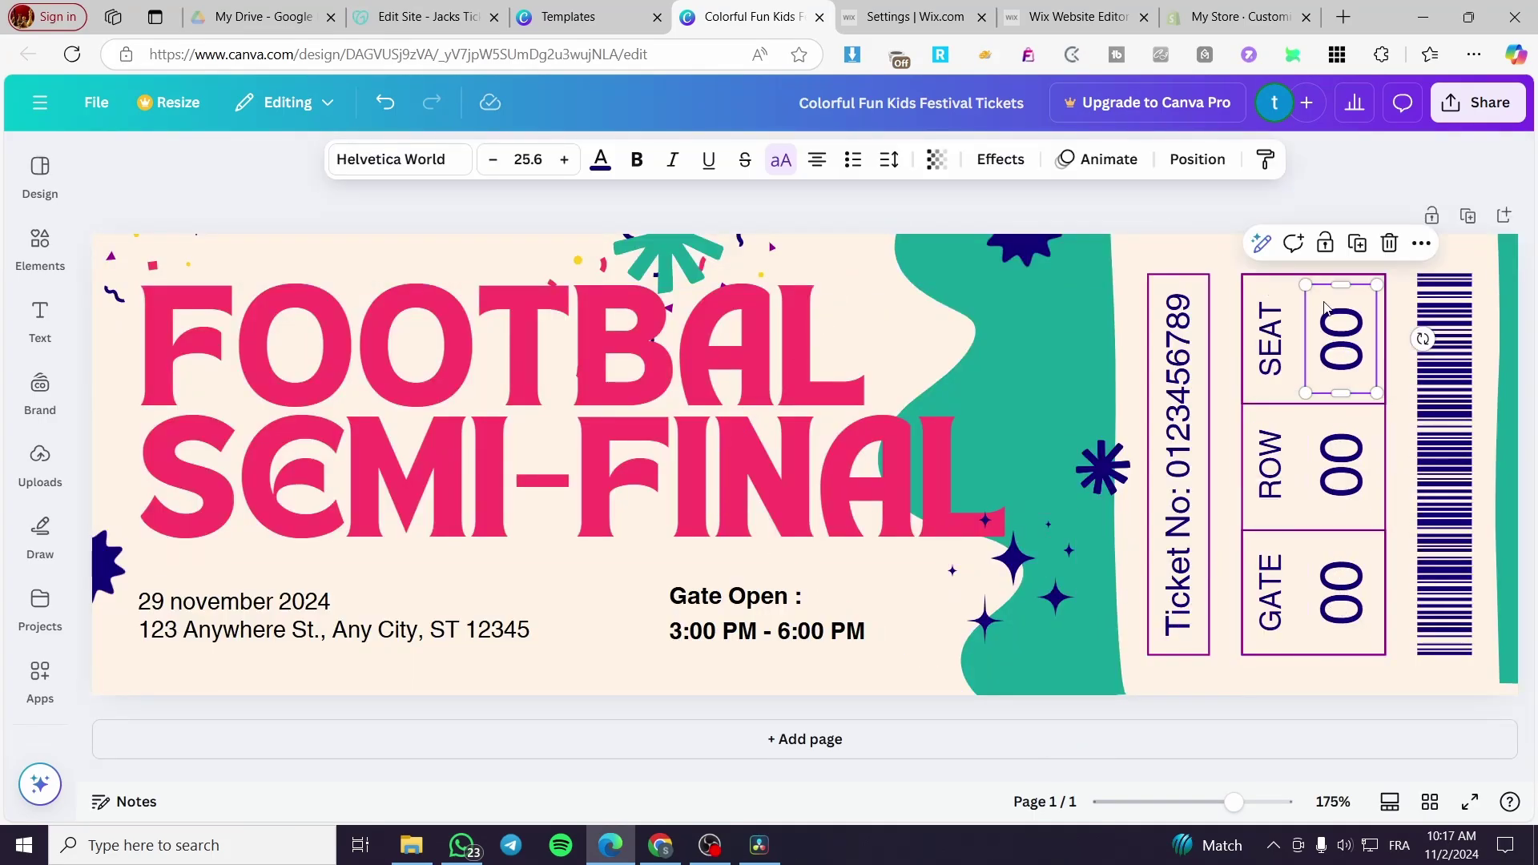
double_click(1329, 344)
type("10")
double_click(1332, 465)
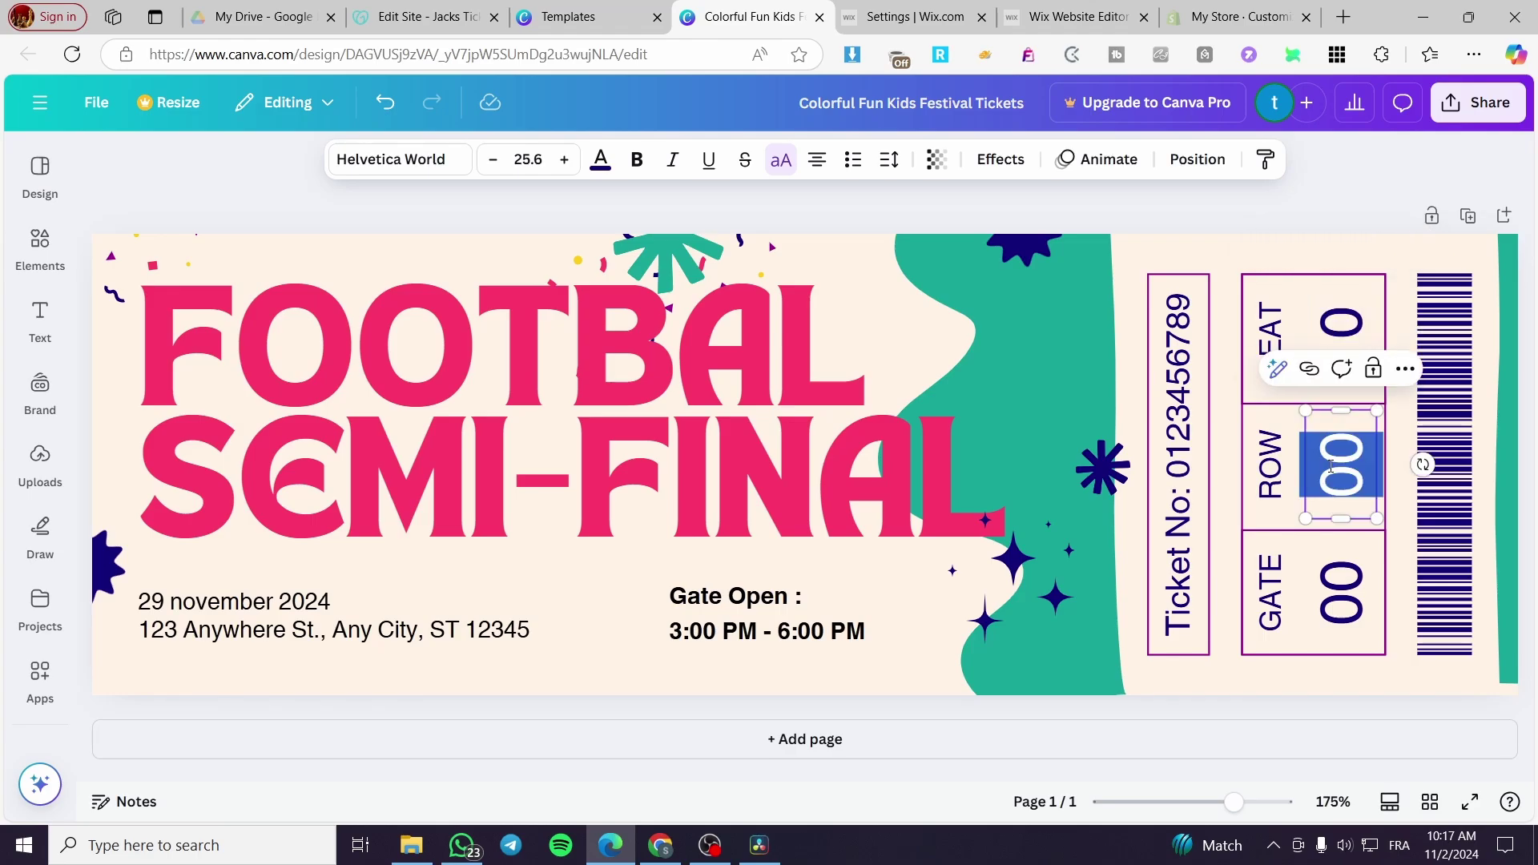
type("5")
double_click(1364, 597)
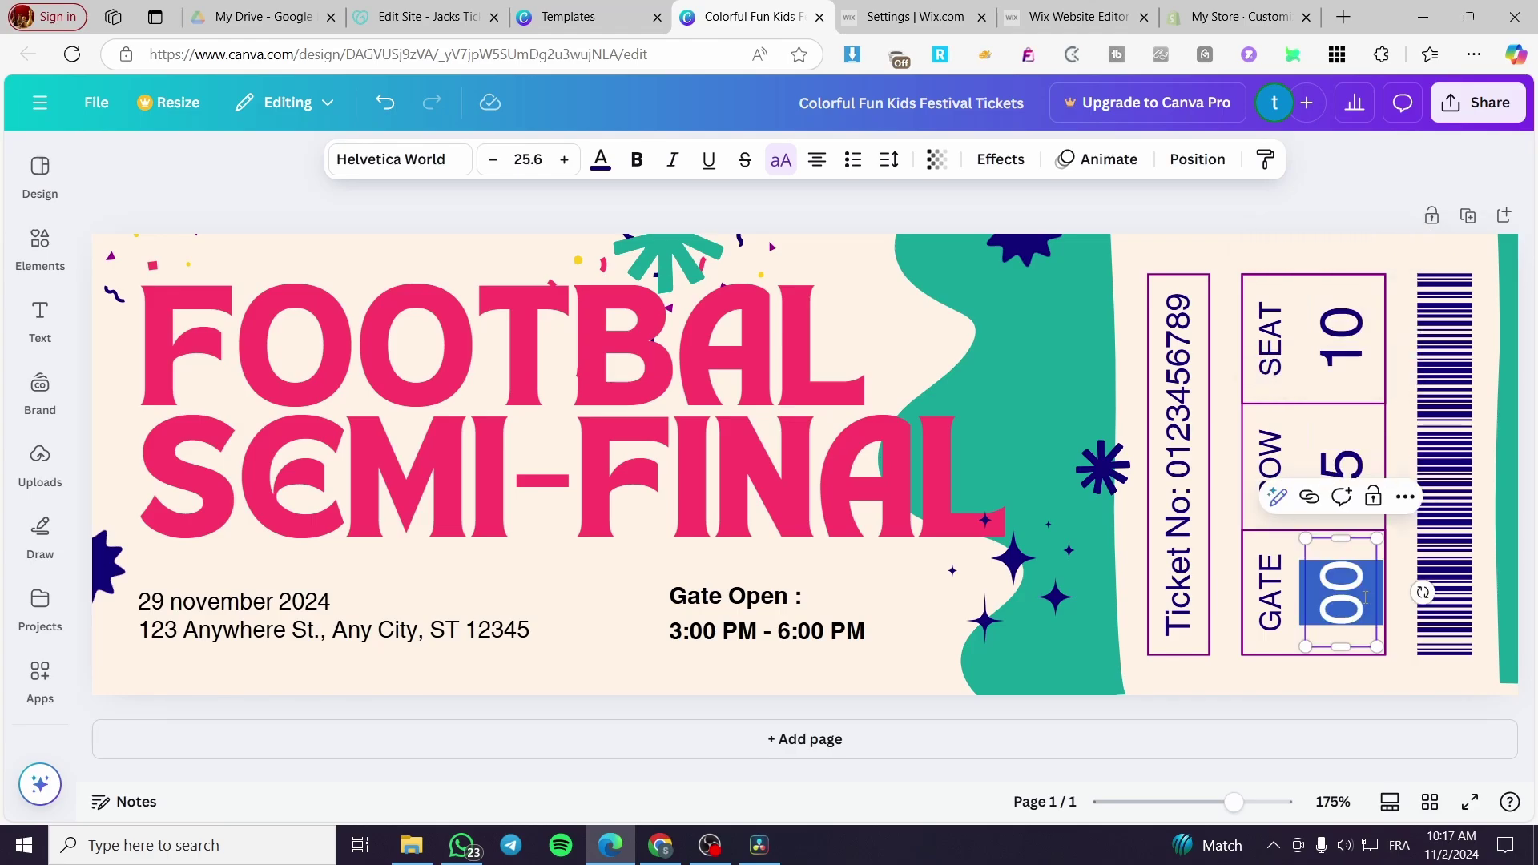
type("01")
left_click(1354, 457)
type("0")
key("BackSpace")
key("BackSpace")
type("05")
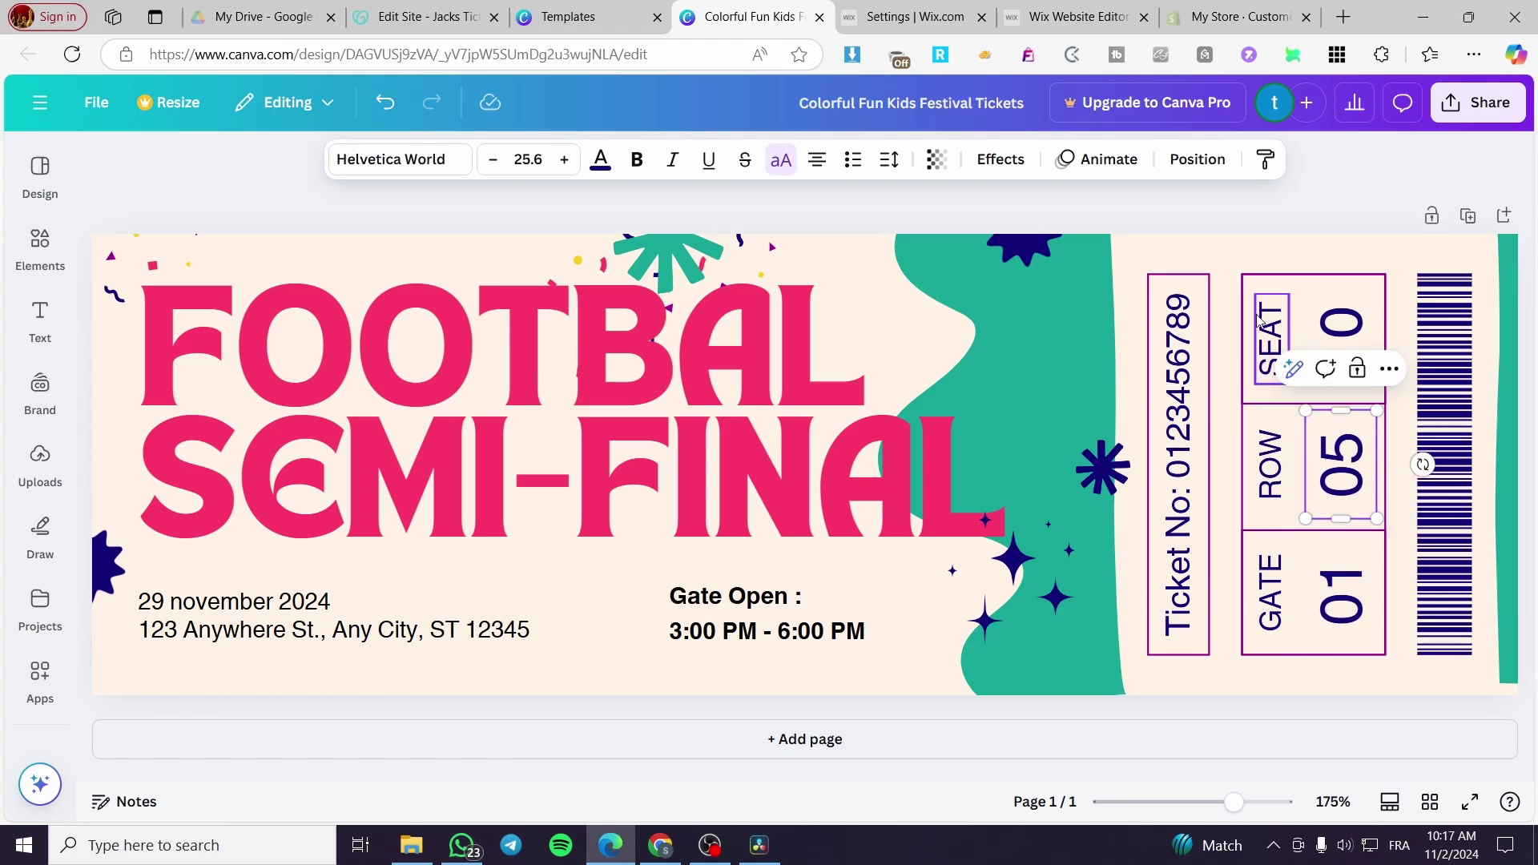
left_click(1201, 419)
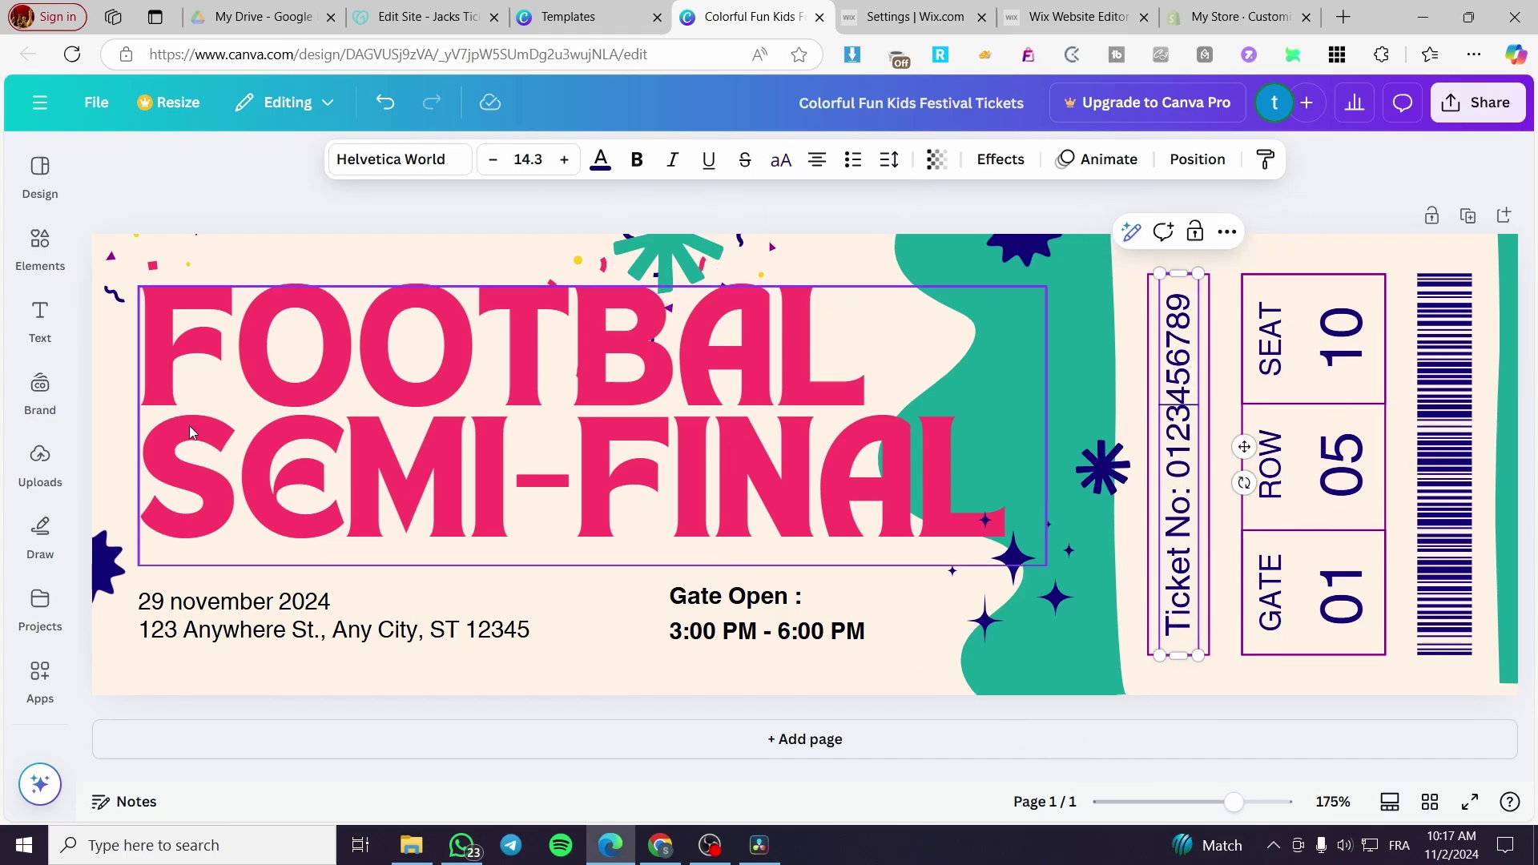
Download the football ticket design as a PDF Standard file
left_click(1505, 114)
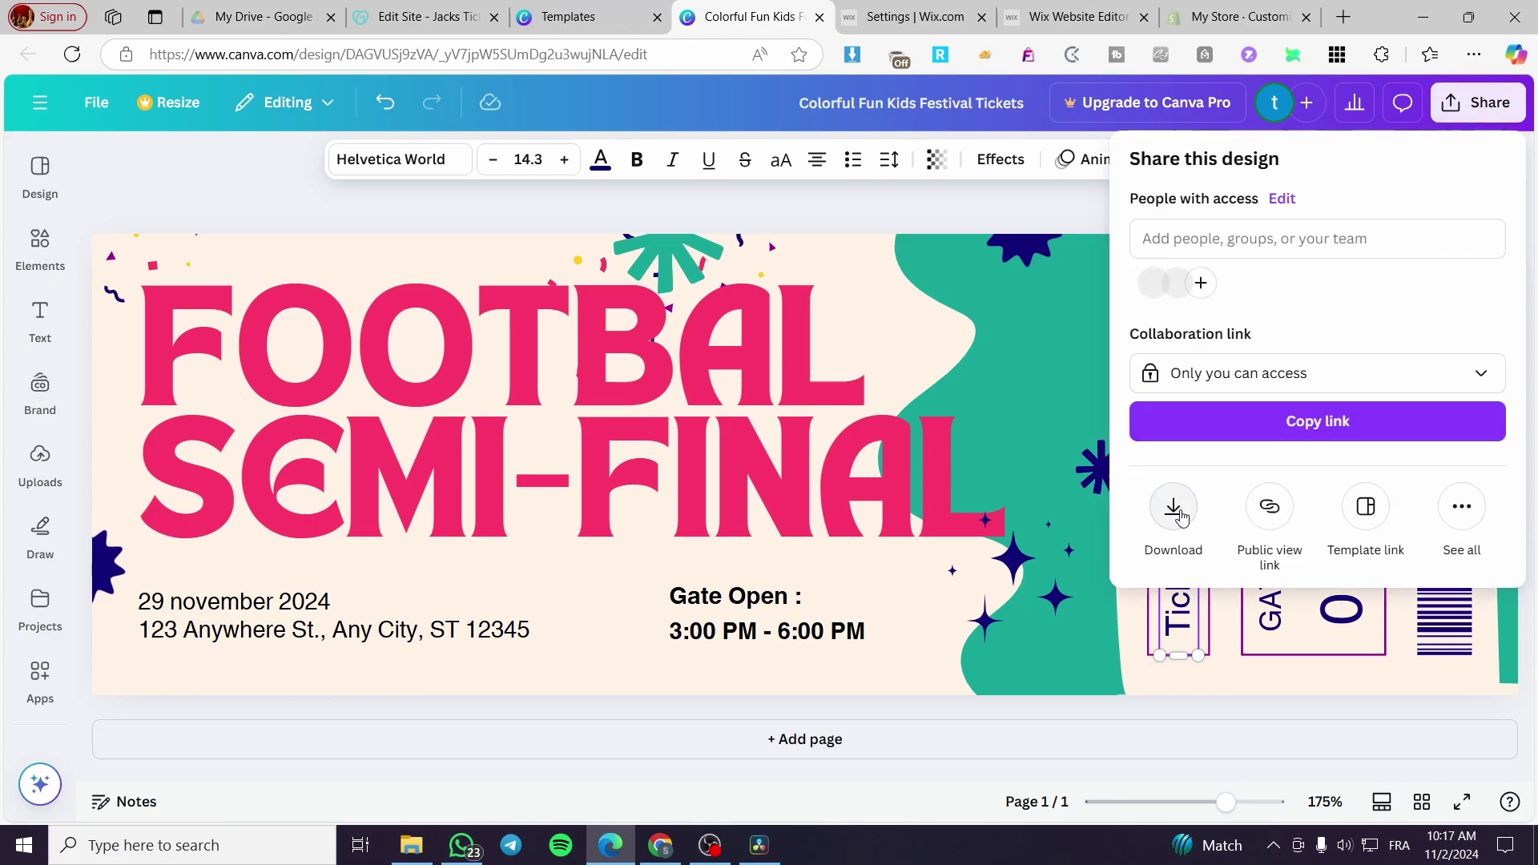
left_click(1172, 508)
left_click(1392, 244)
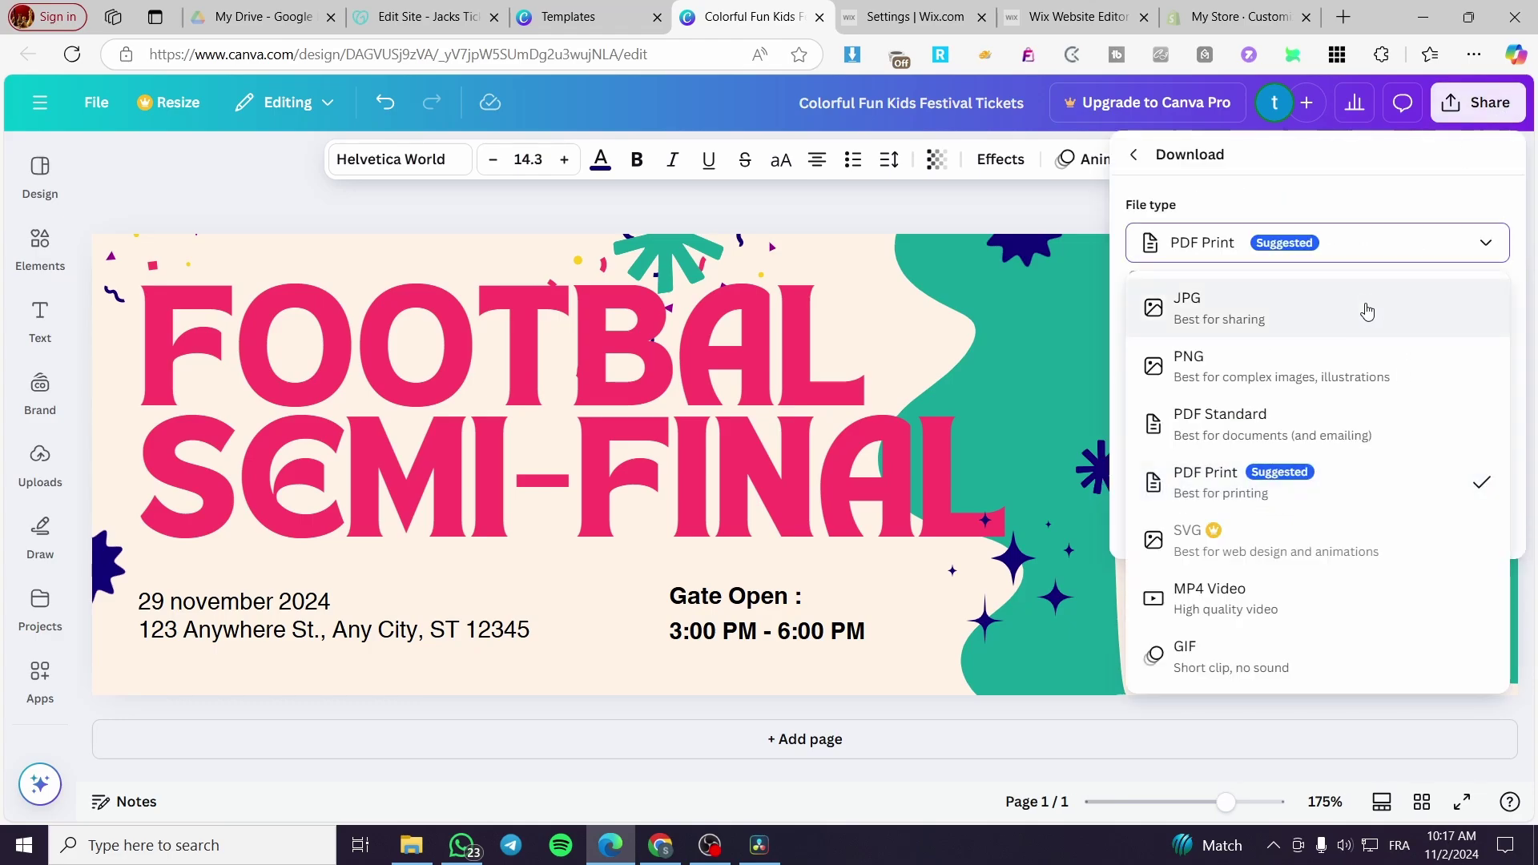
left_click(1362, 441)
left_click(1367, 416)
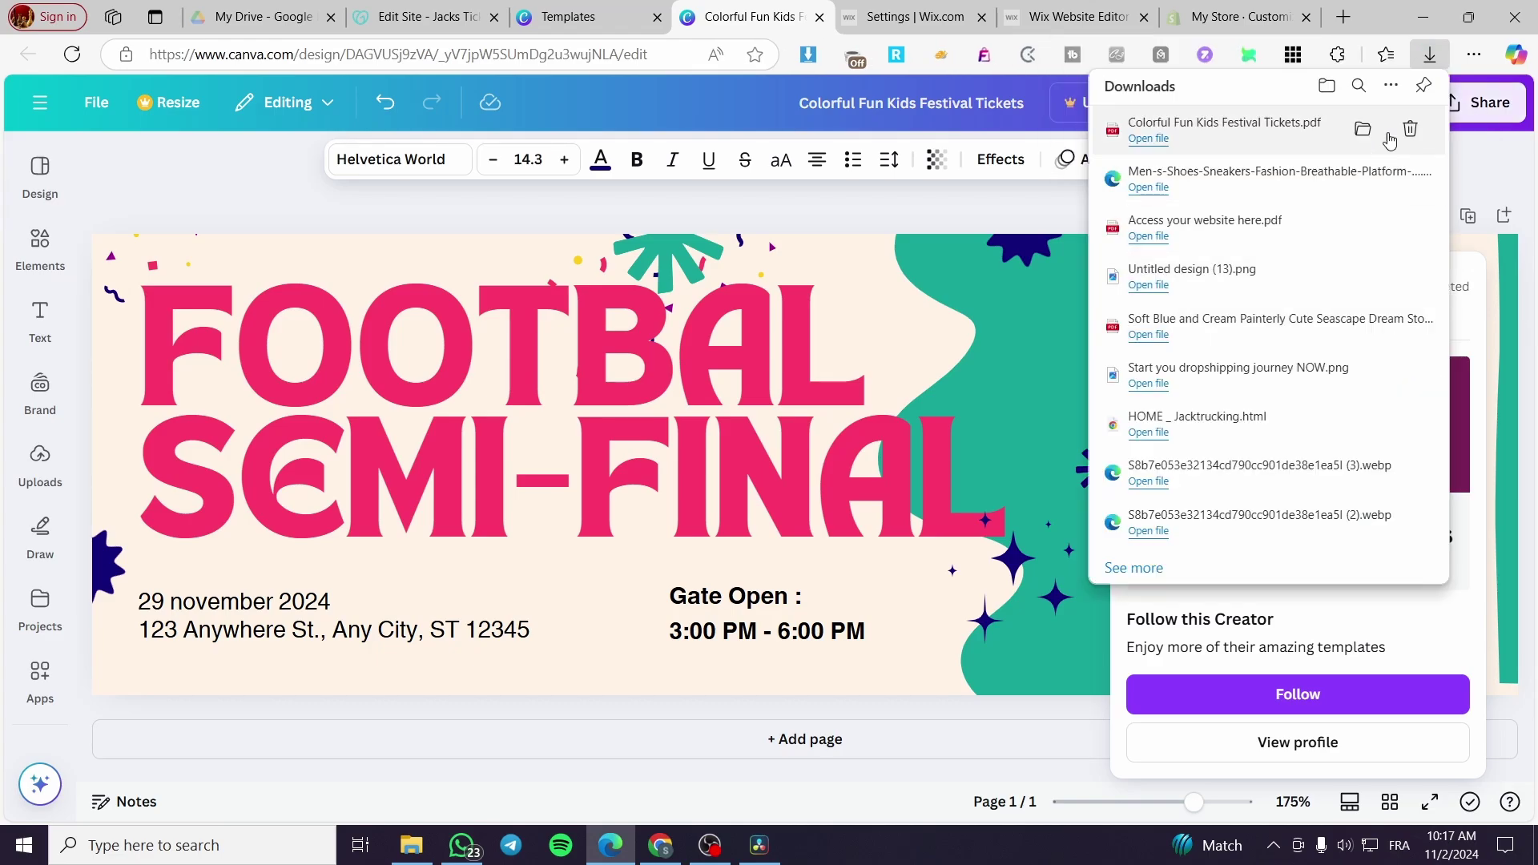
left_click(1307, 271)
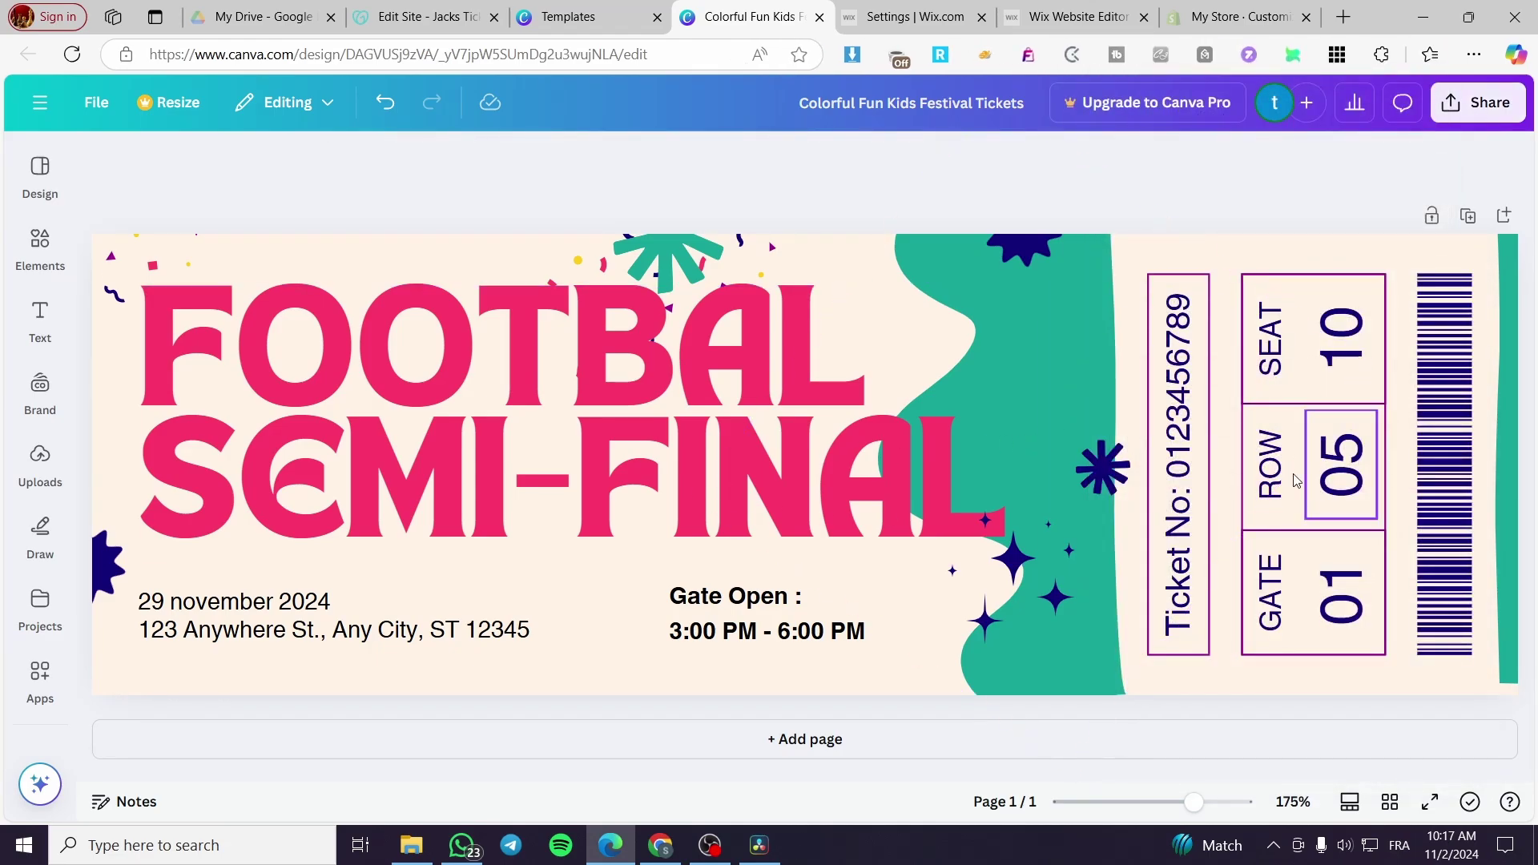
Replace the vertical ticket number digits with 00000000
left_click(1174, 487)
double_click(1175, 487)
left_click_drag(1174, 487, 1189, 286)
type("00000000")
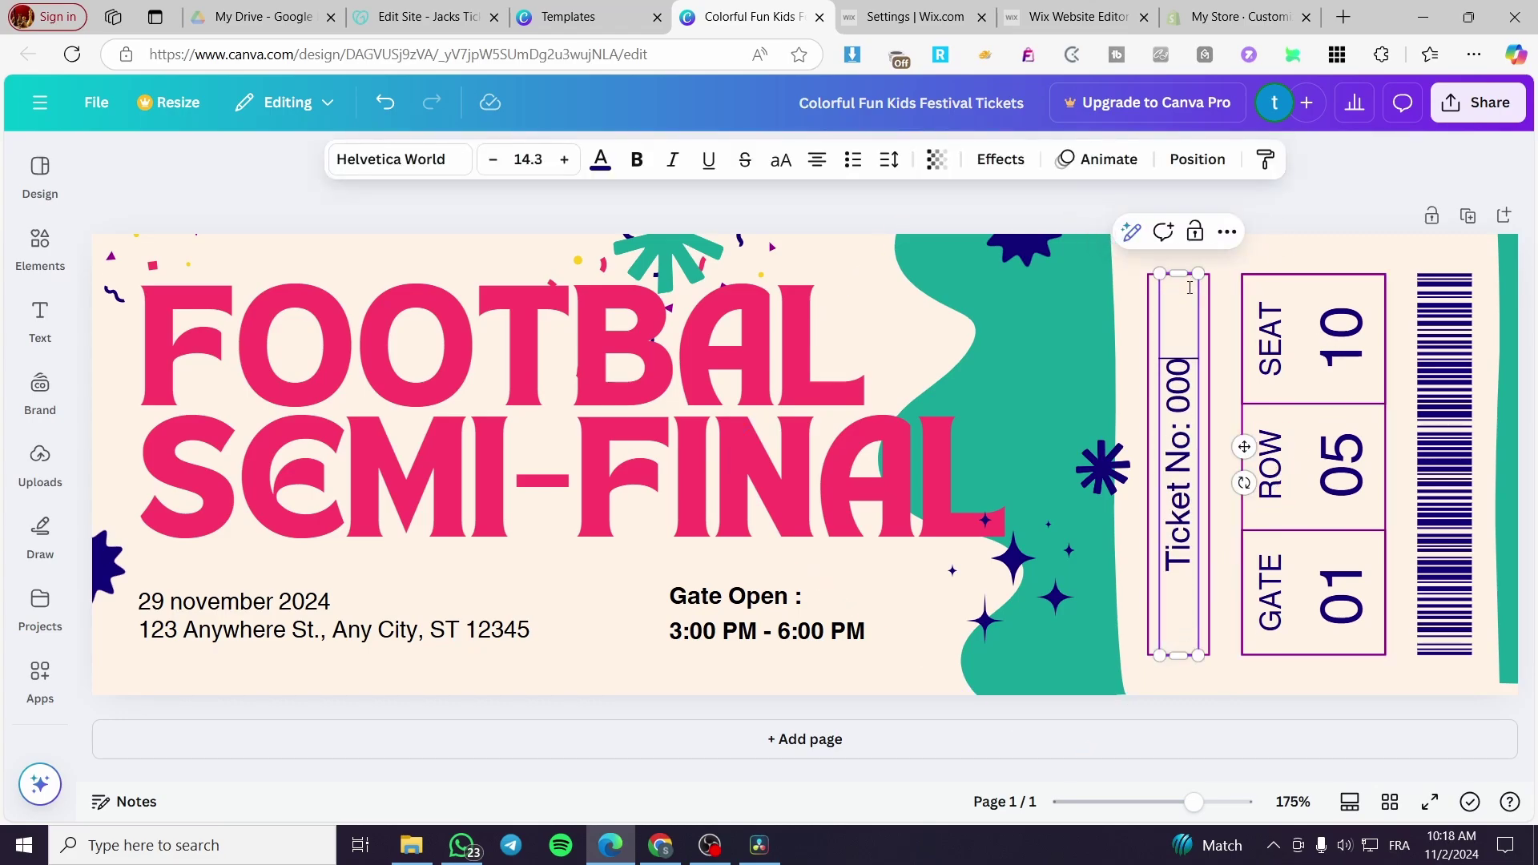
Reset the row, gate and seat numbers to 00
left_click(1337, 435)
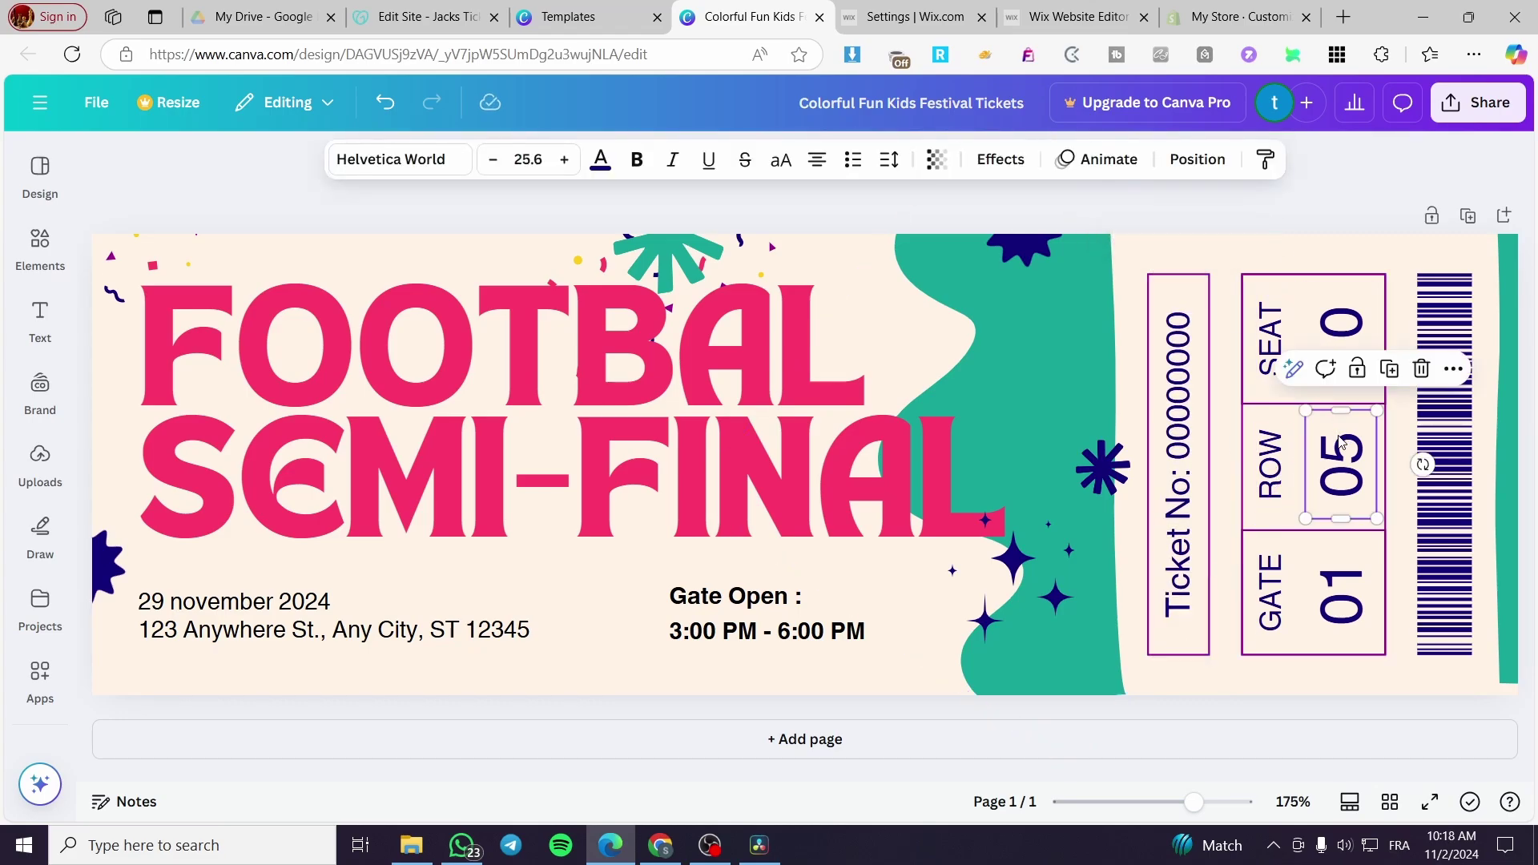
double_click(1338, 435)
type("00")
left_click(1314, 600)
left_click(1314, 601)
type("0")
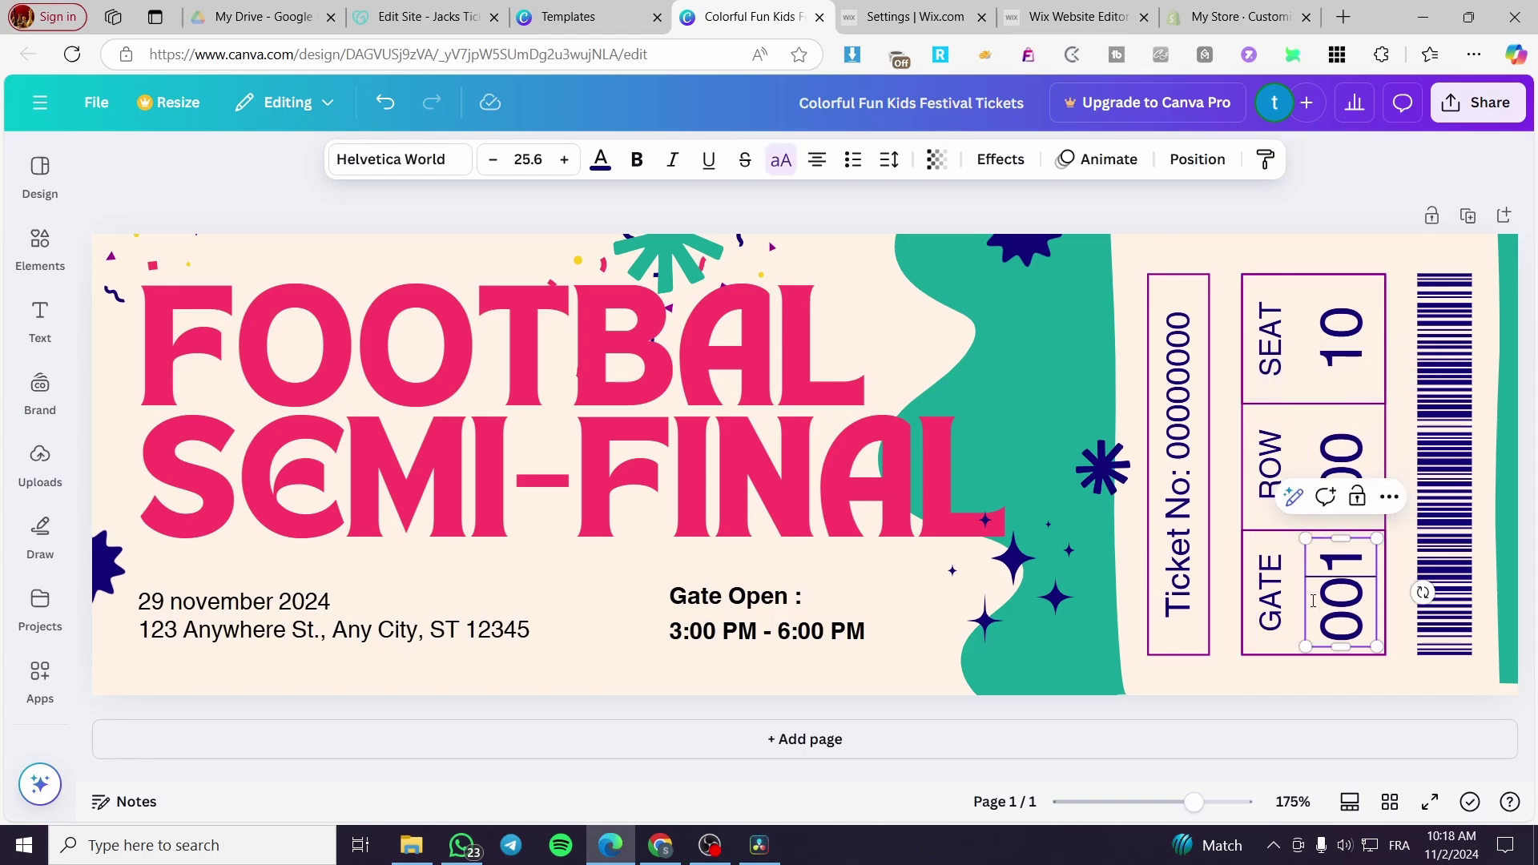
key("Right")
key("Right")
key("BackSpace")
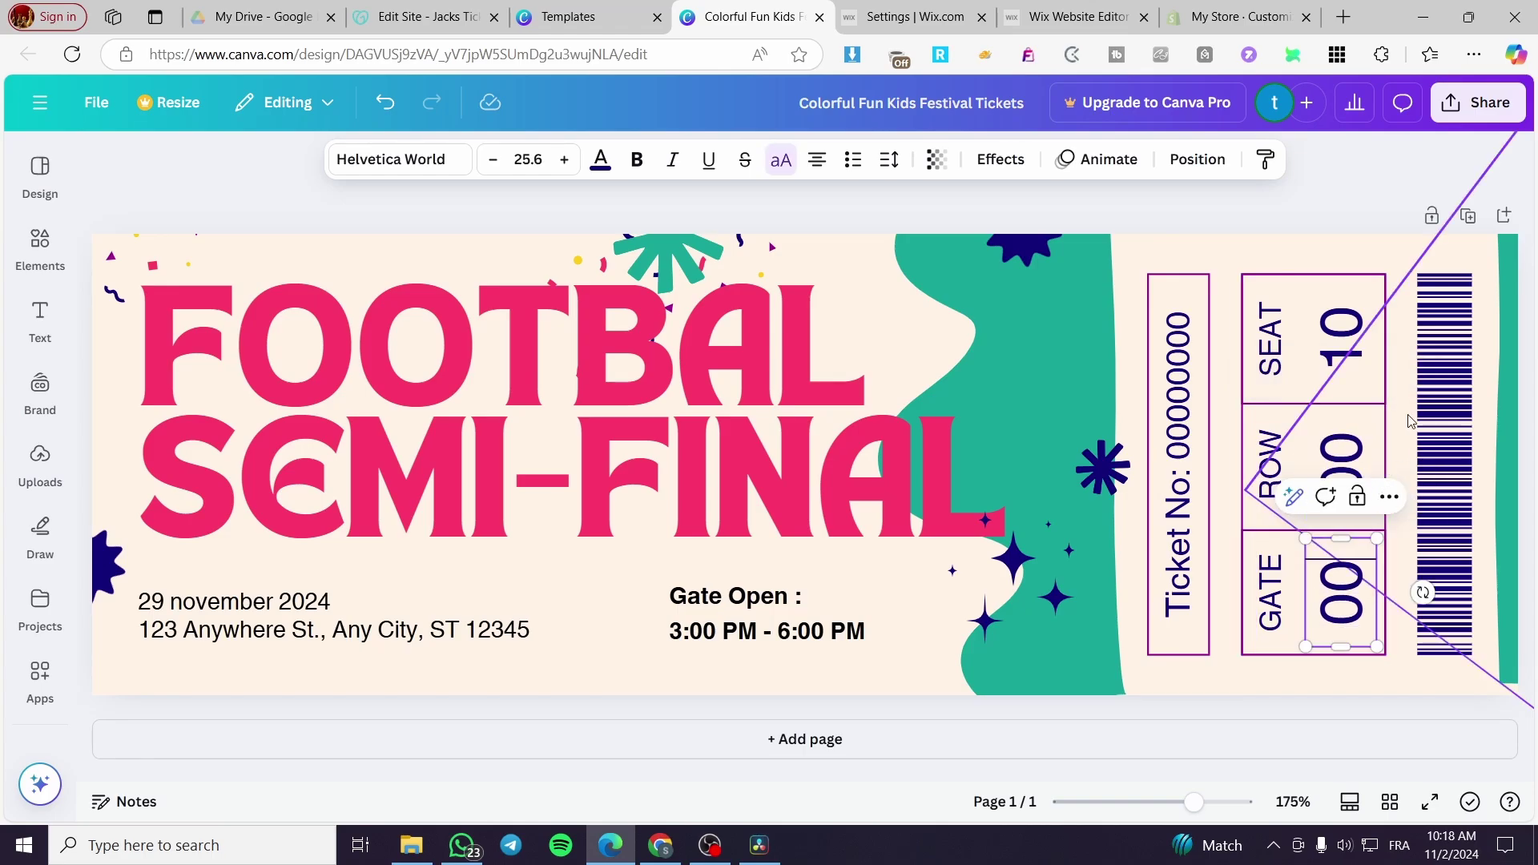
left_click(1343, 363)
double_click(1342, 363)
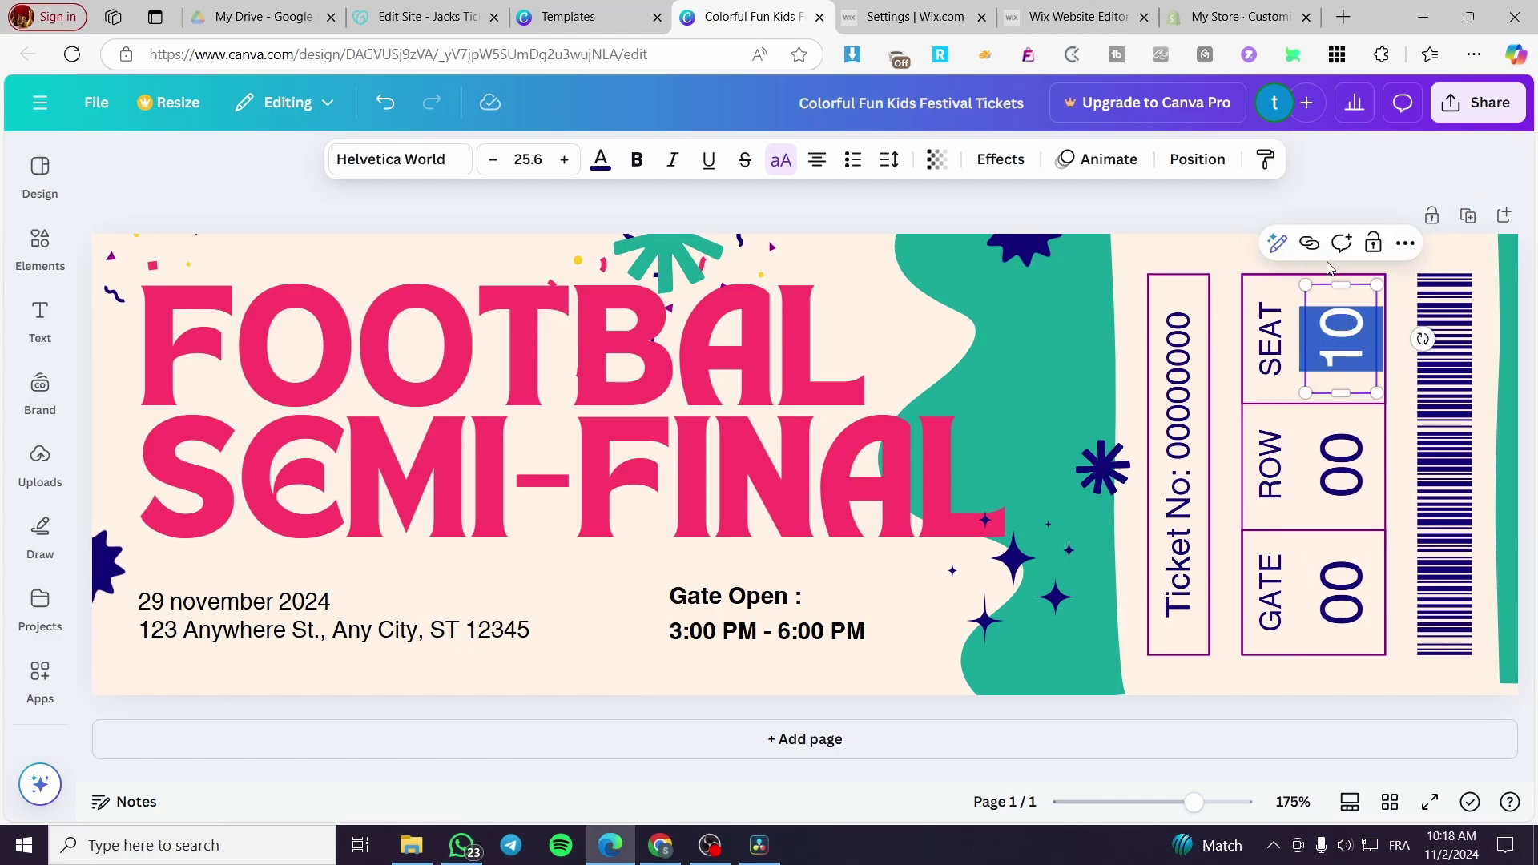
type("00")
left_click(1352, 181)
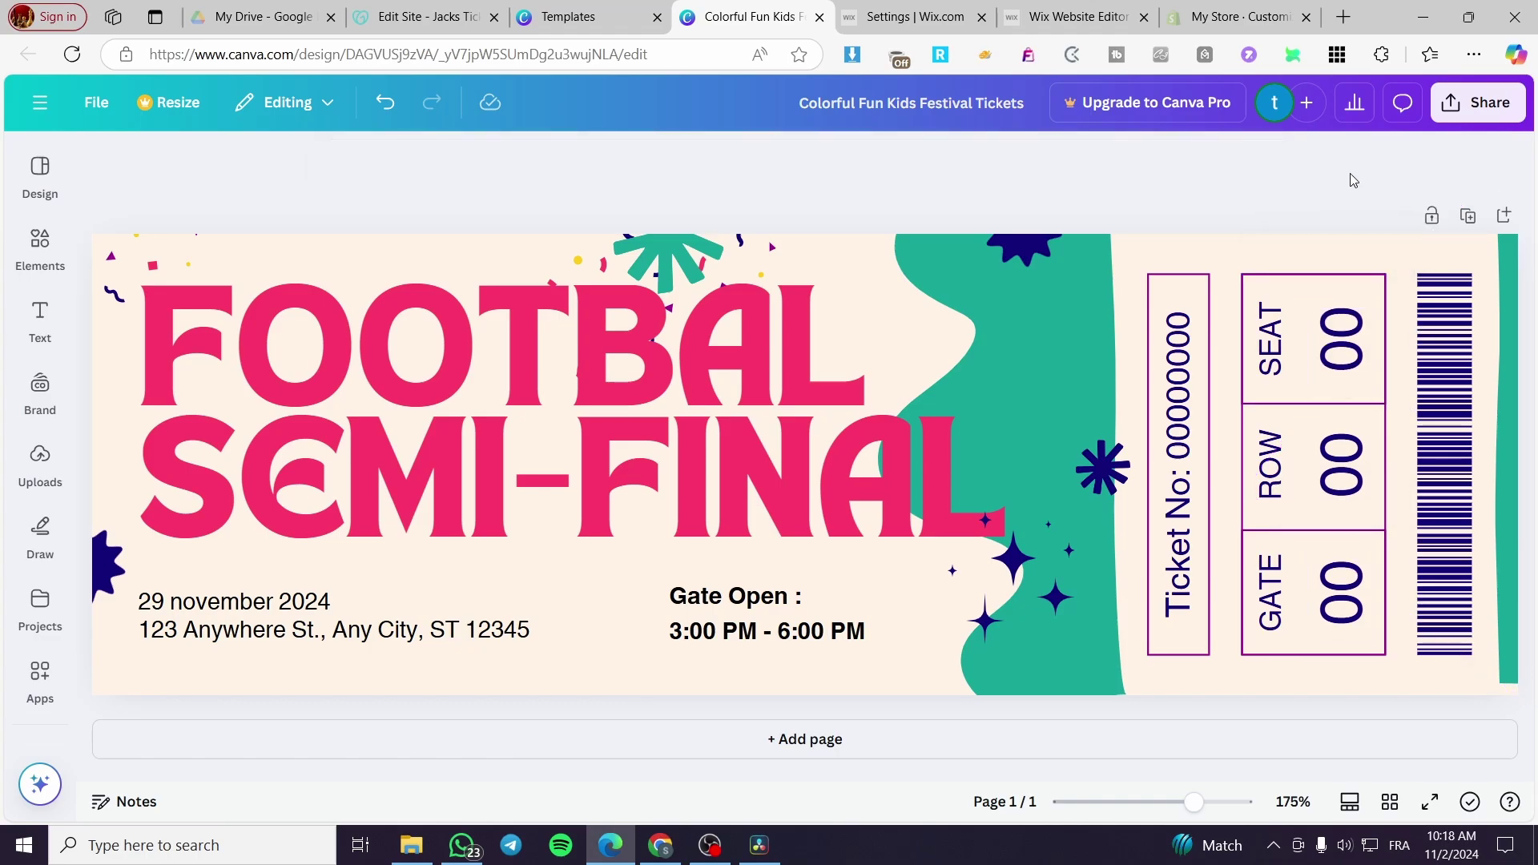
Download the ticket design as a PNG image
left_click(1476, 104)
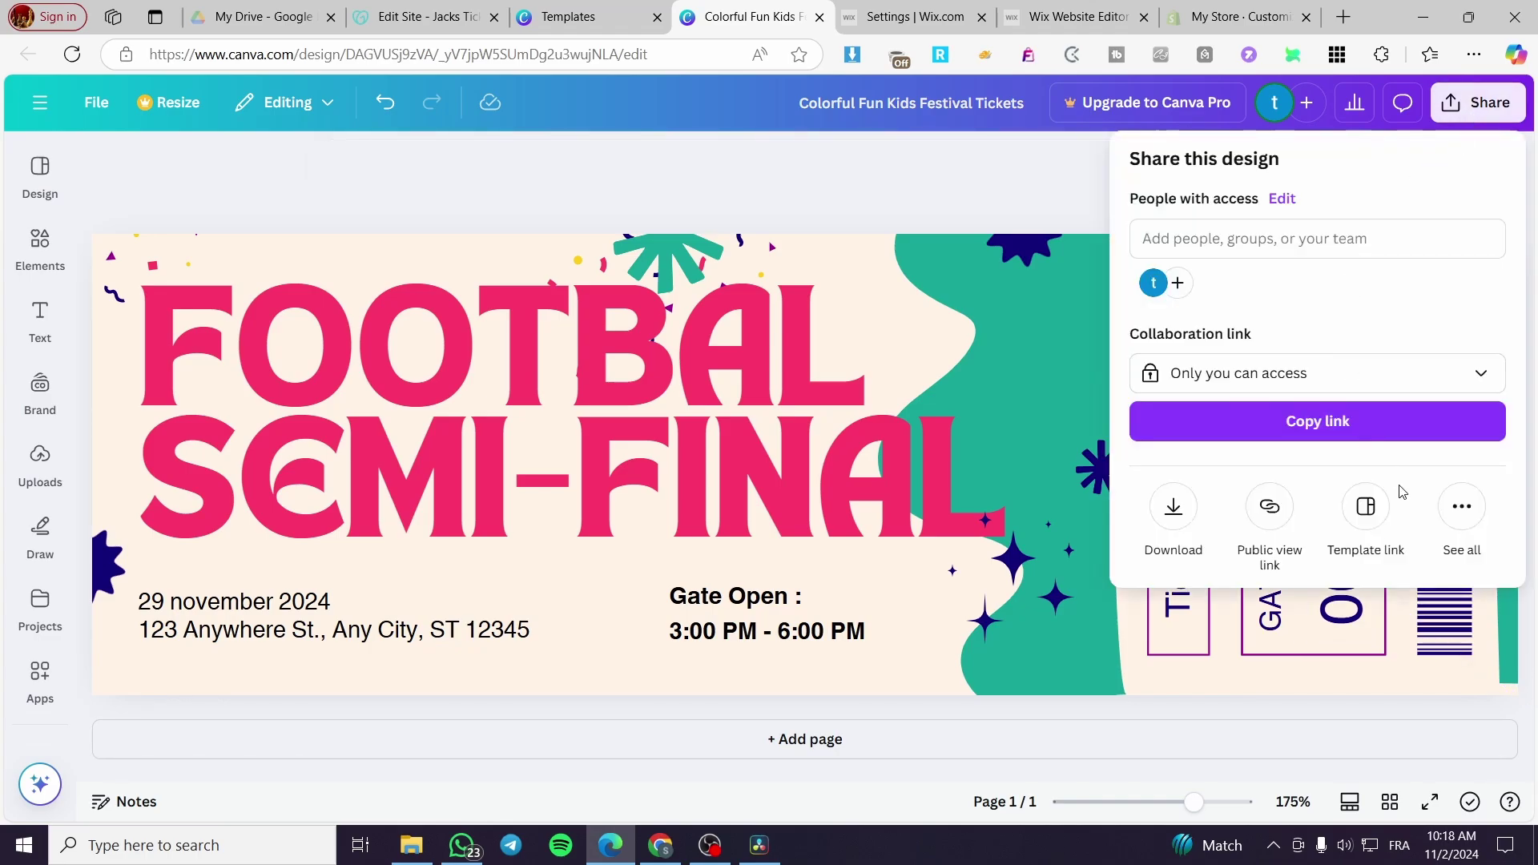
left_click(1170, 506)
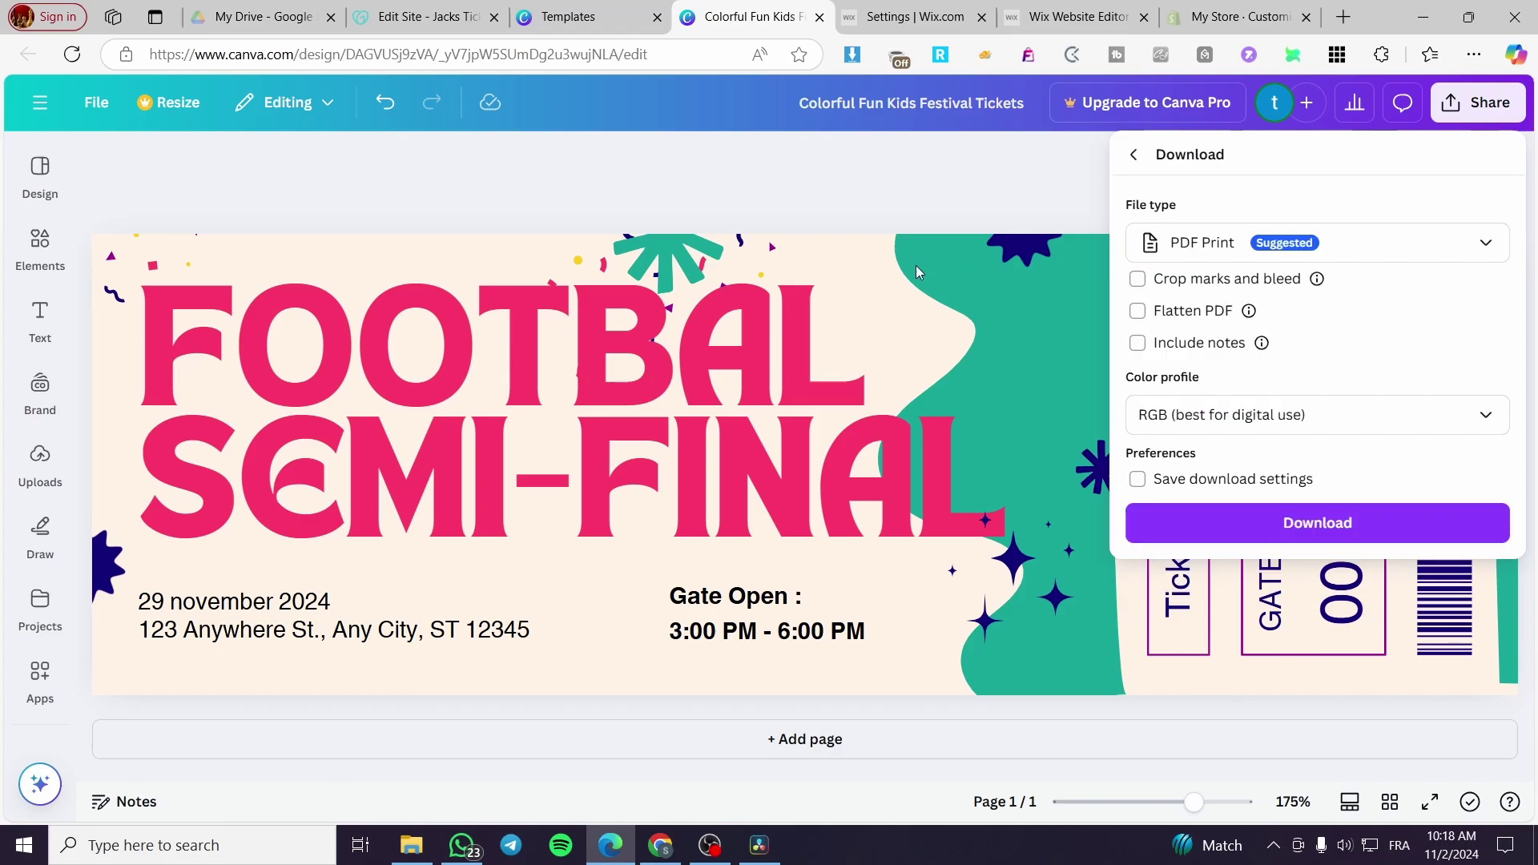
left_click(1289, 250)
left_click(1206, 365)
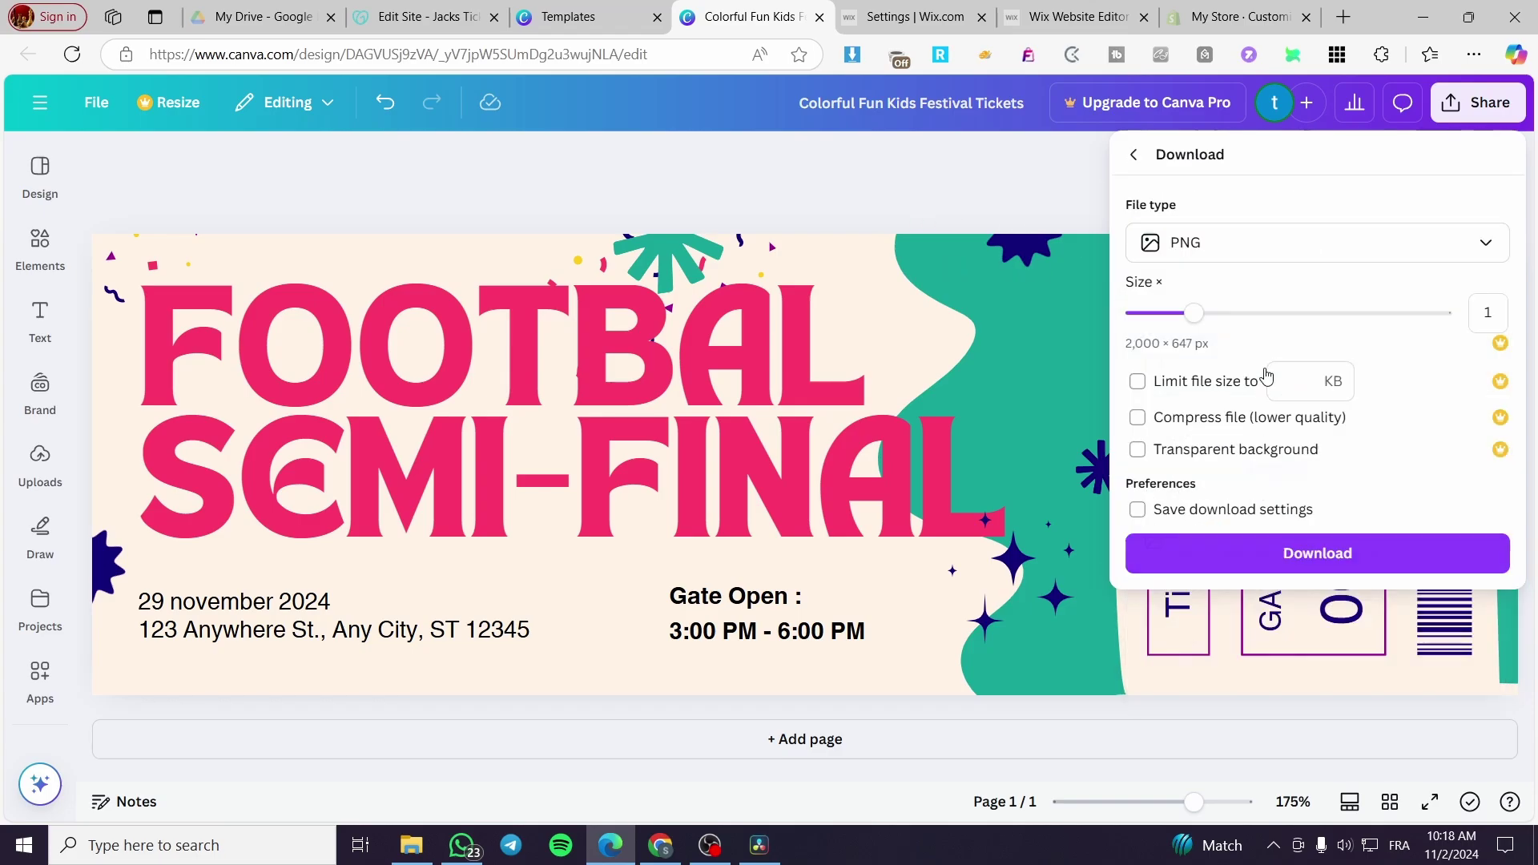
left_click(1298, 556)
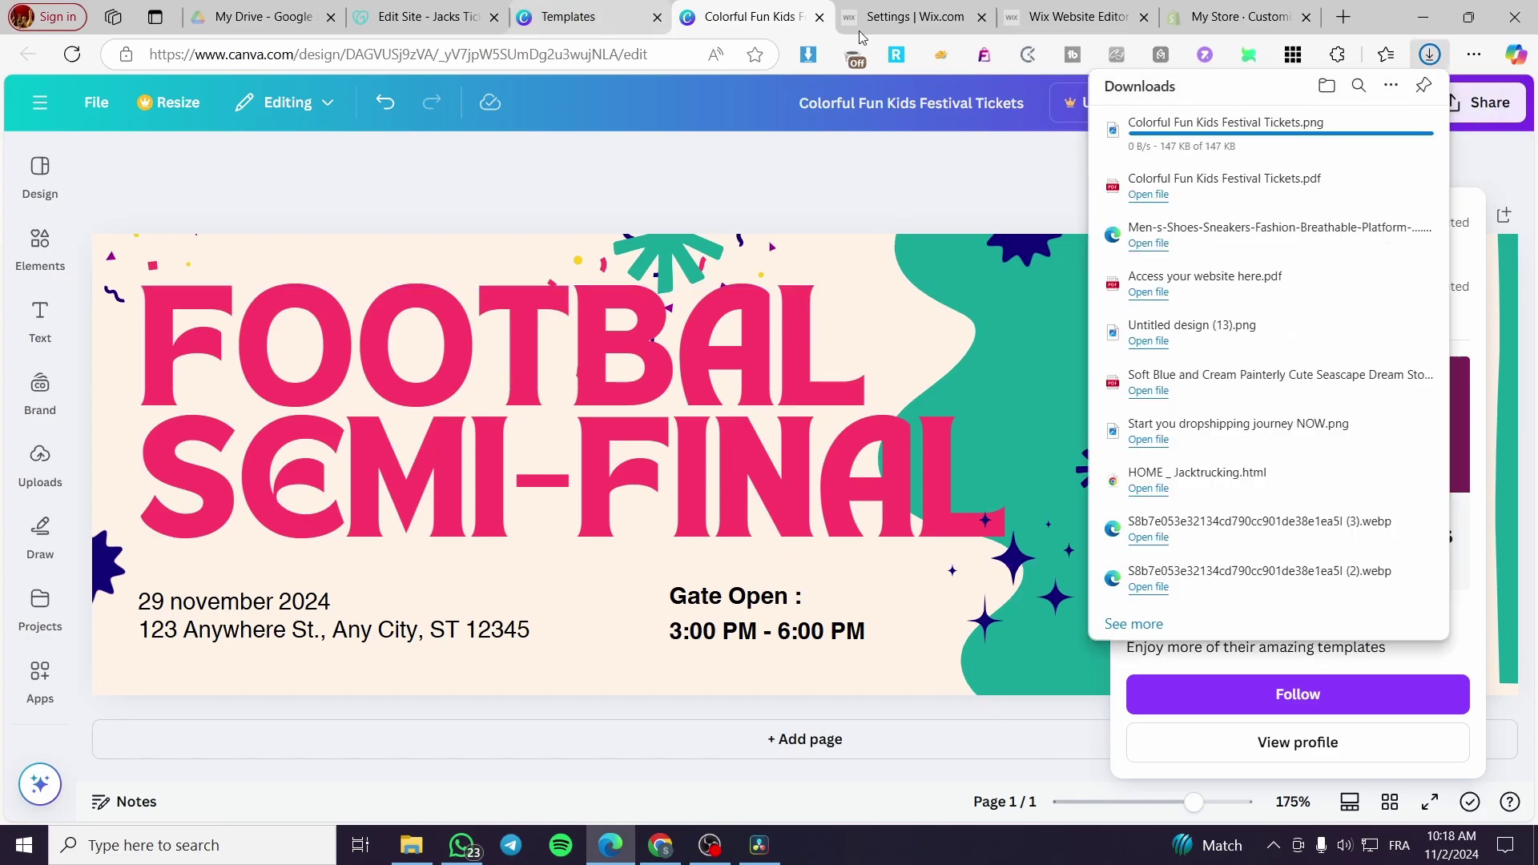
Drag the Colorful Fun Kids Festival Tickets PNG from Edge Downloads into GoDaddy's image library
left_click(474, 8)
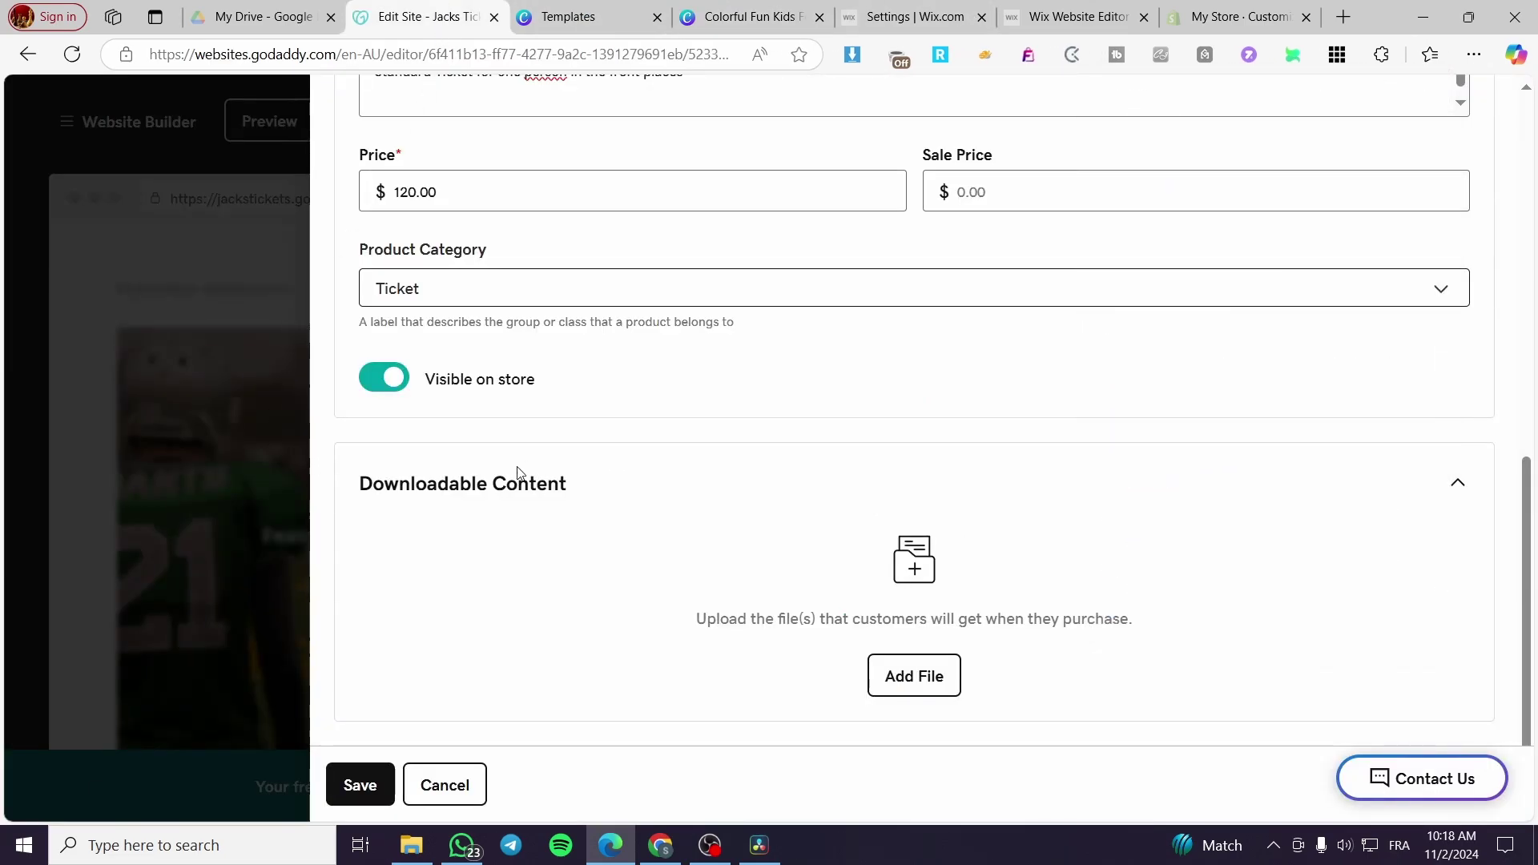
scroll(529, 456, "up", 9)
scroll(552, 388, "down", 9)
scroll(553, 388, "up", 9)
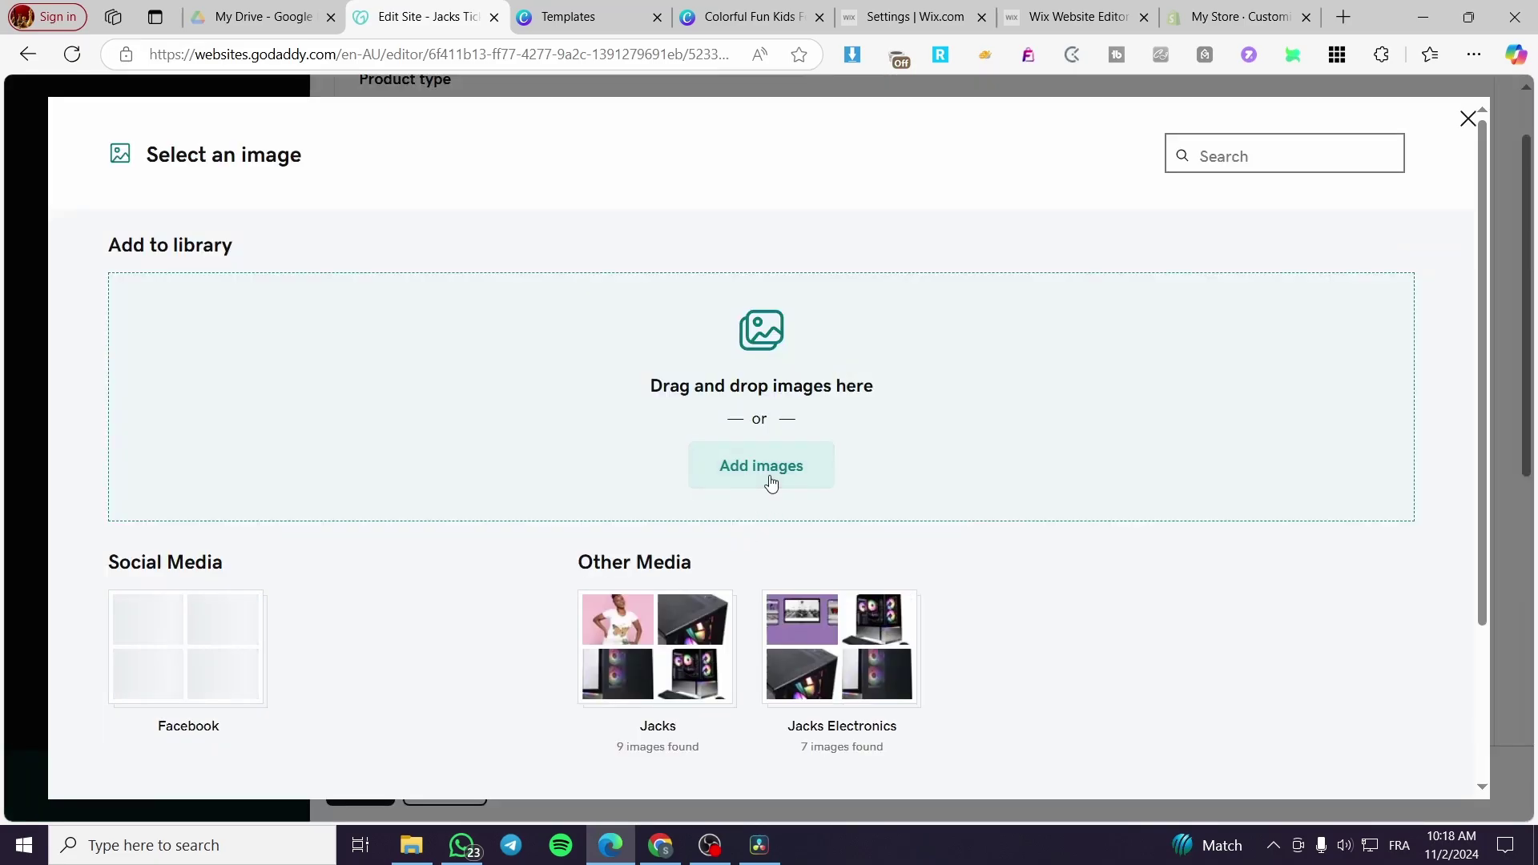
left_click(1475, 57)
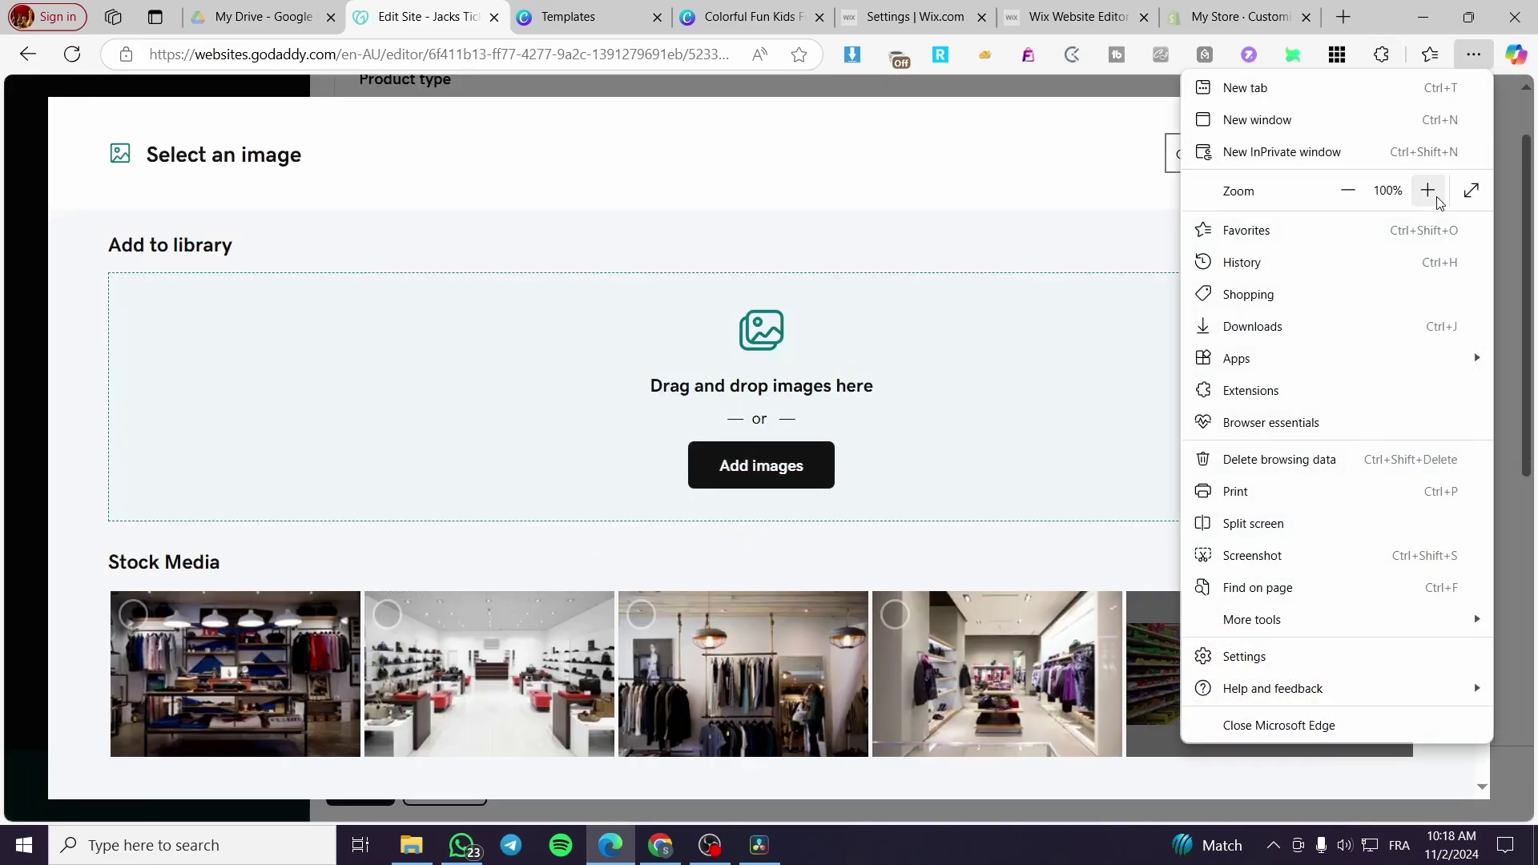
left_click(1351, 327)
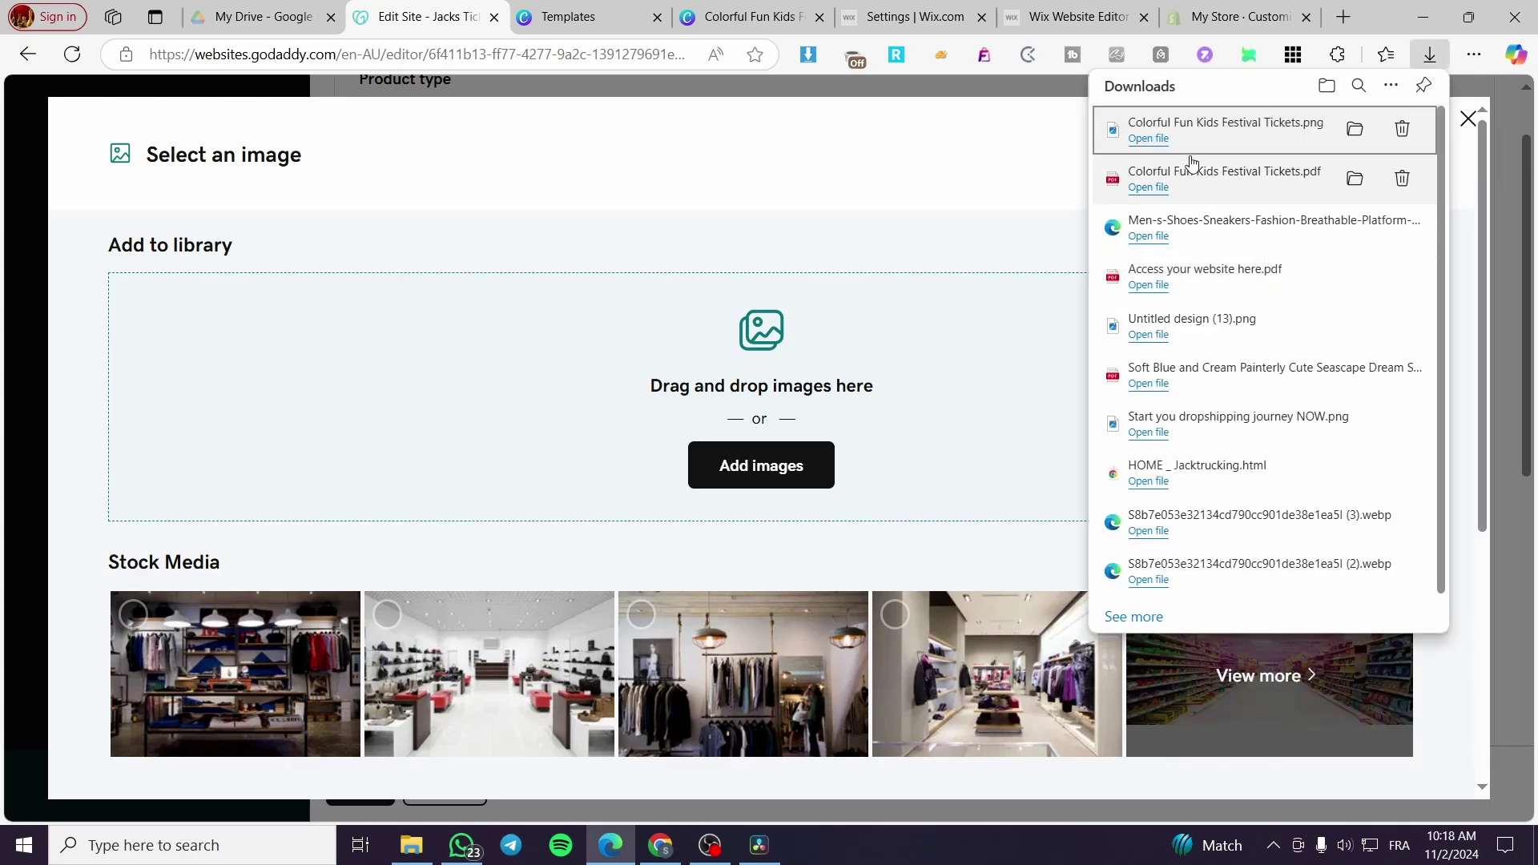
left_click_drag(1182, 130, 805, 441)
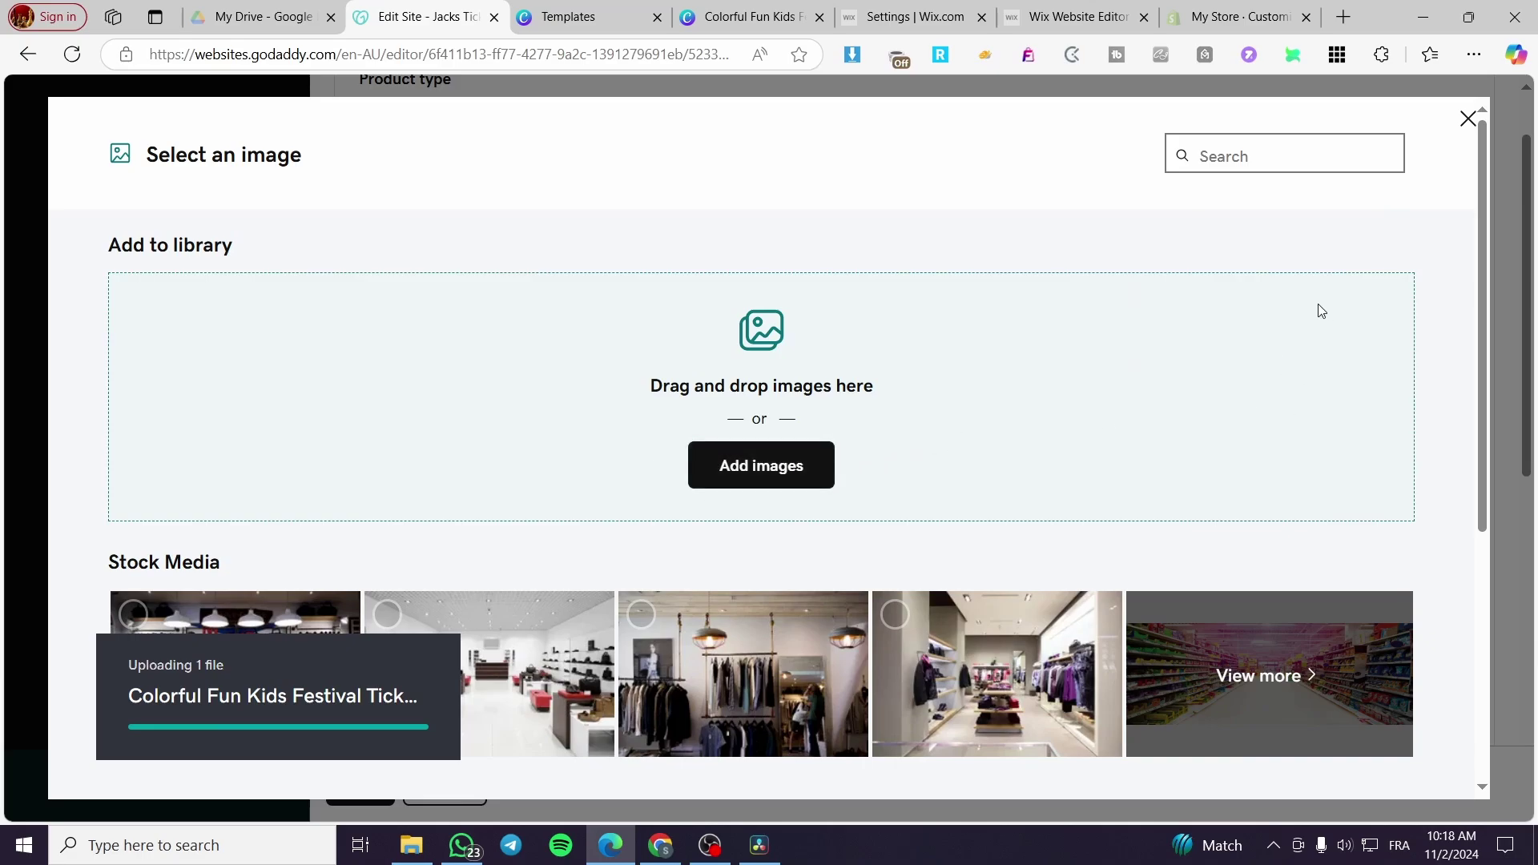
Insert the ticket image and attach the Colorful Fun Kids Festival Tickets PDF as a downloadable file
left_click(1371, 777)
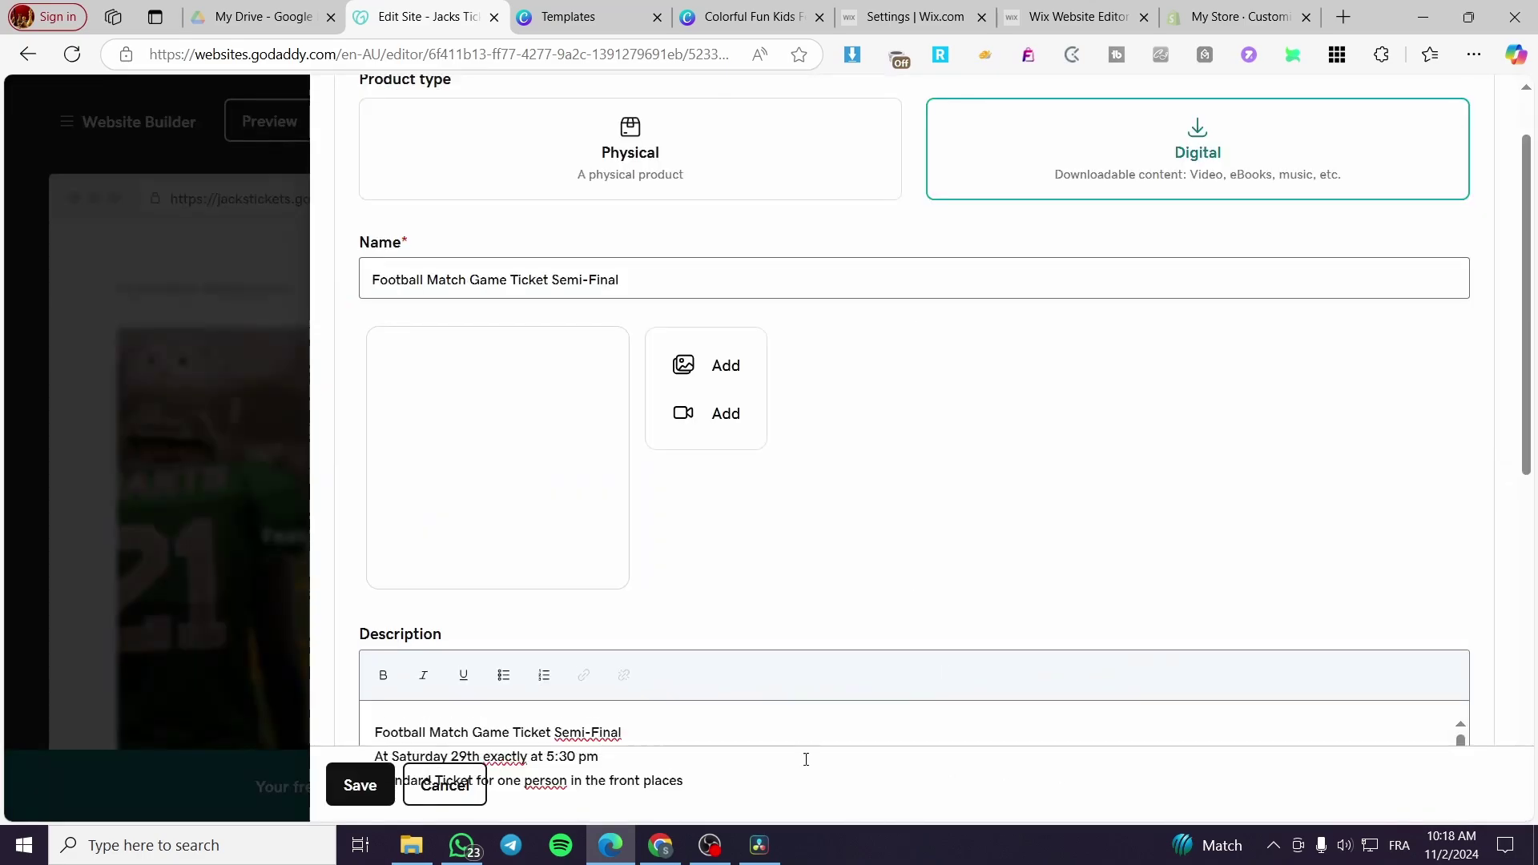
scroll(823, 617, "down", 9)
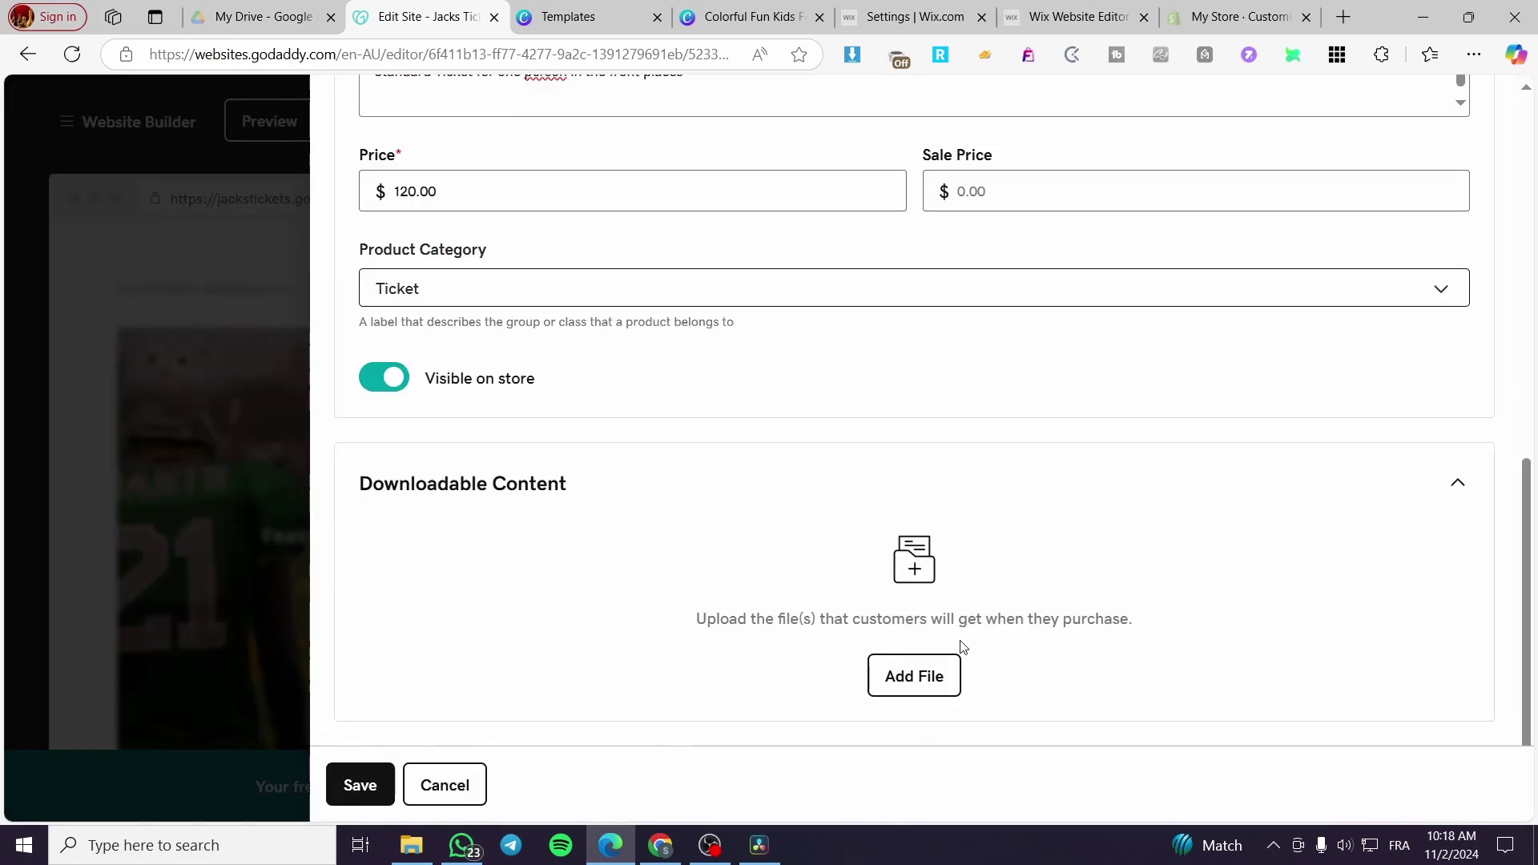
left_click(929, 676)
left_click(1474, 55)
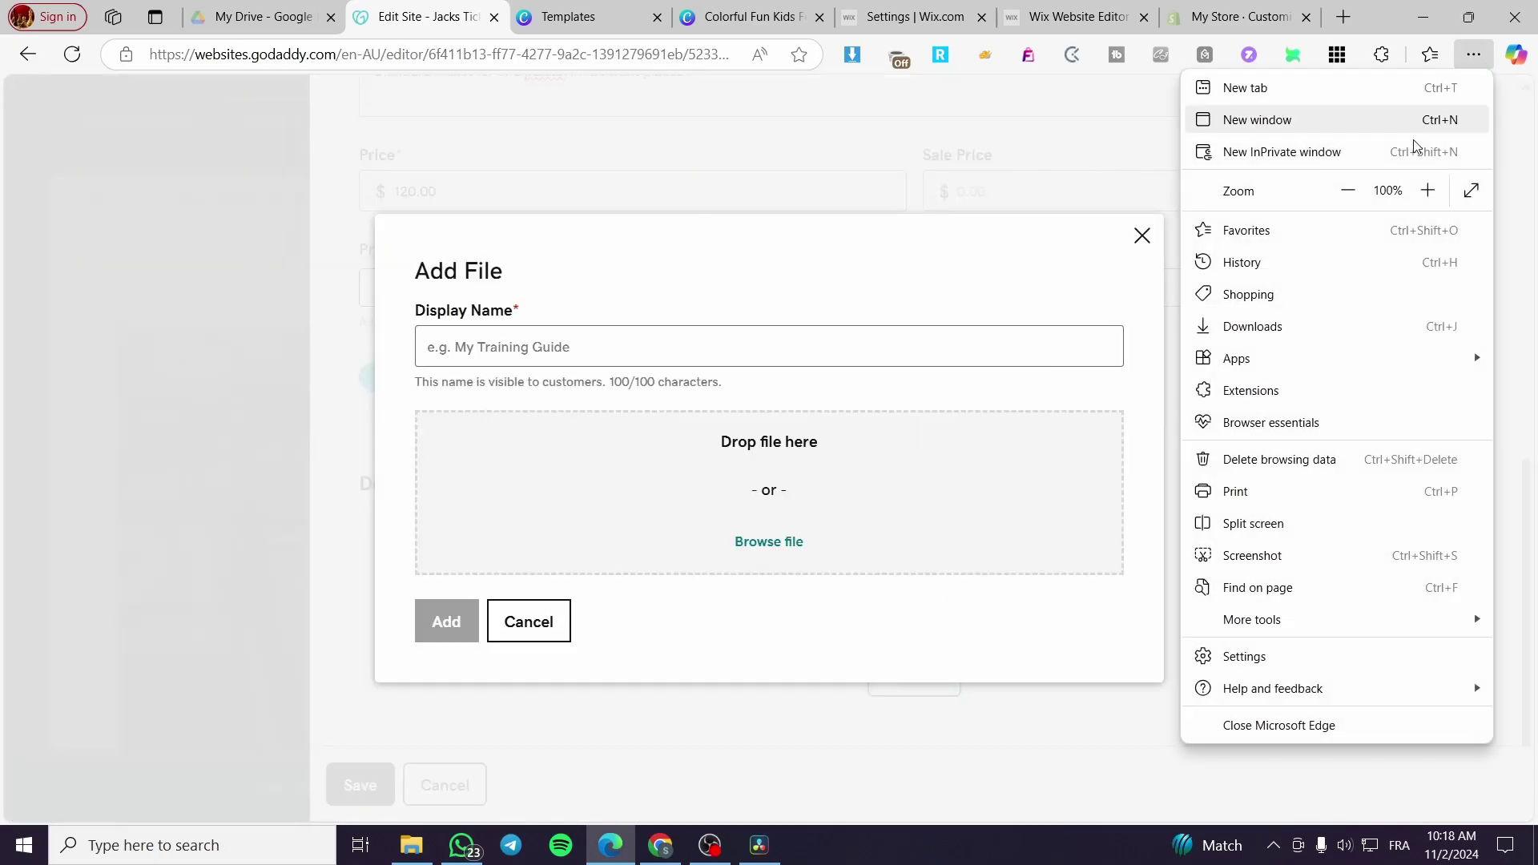
left_click(1301, 335)
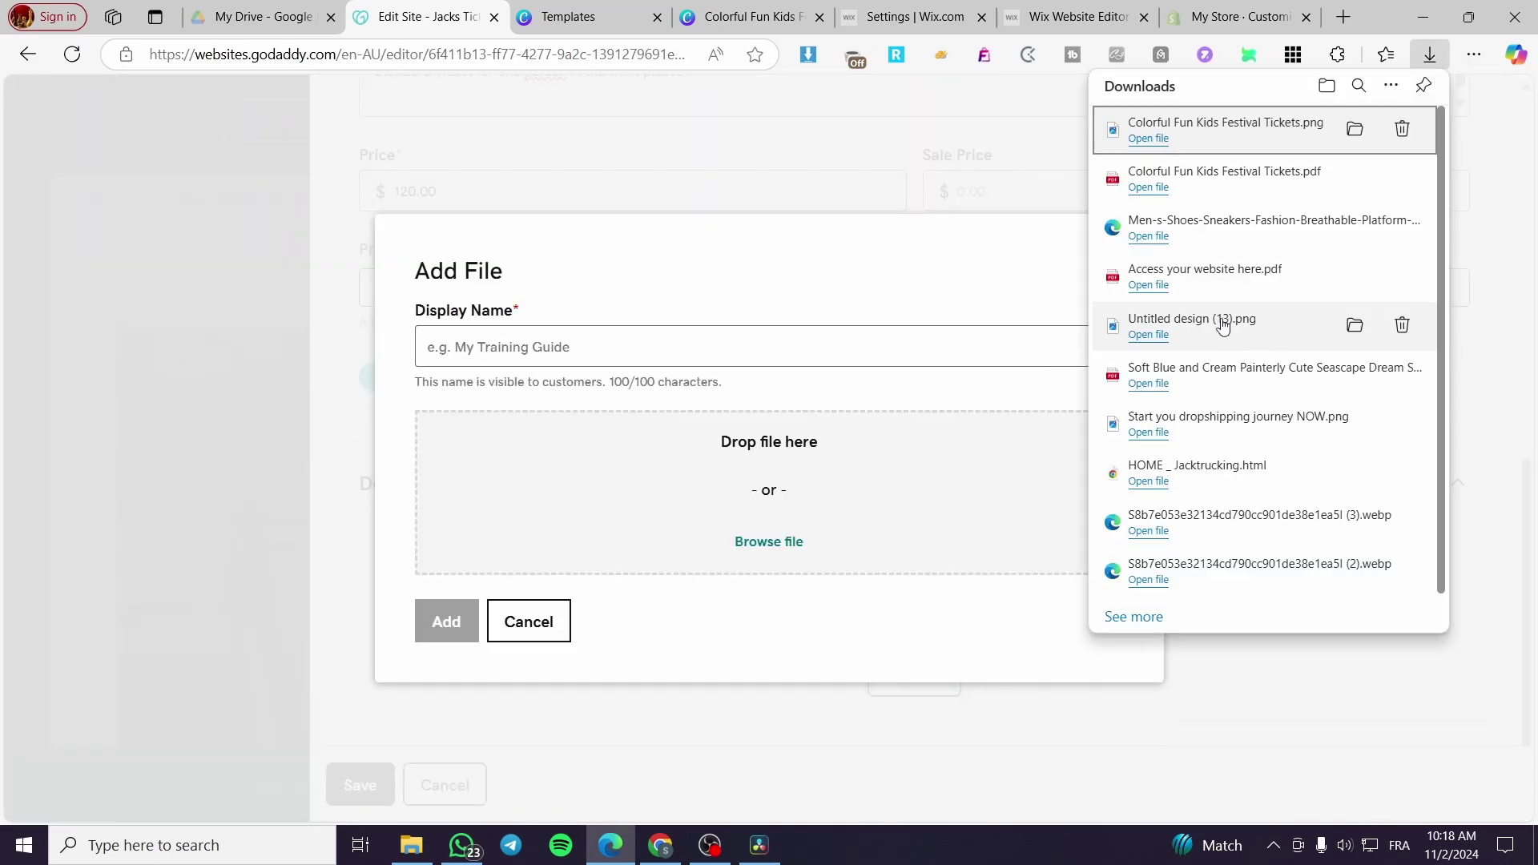
left_click_drag(1226, 166, 789, 496)
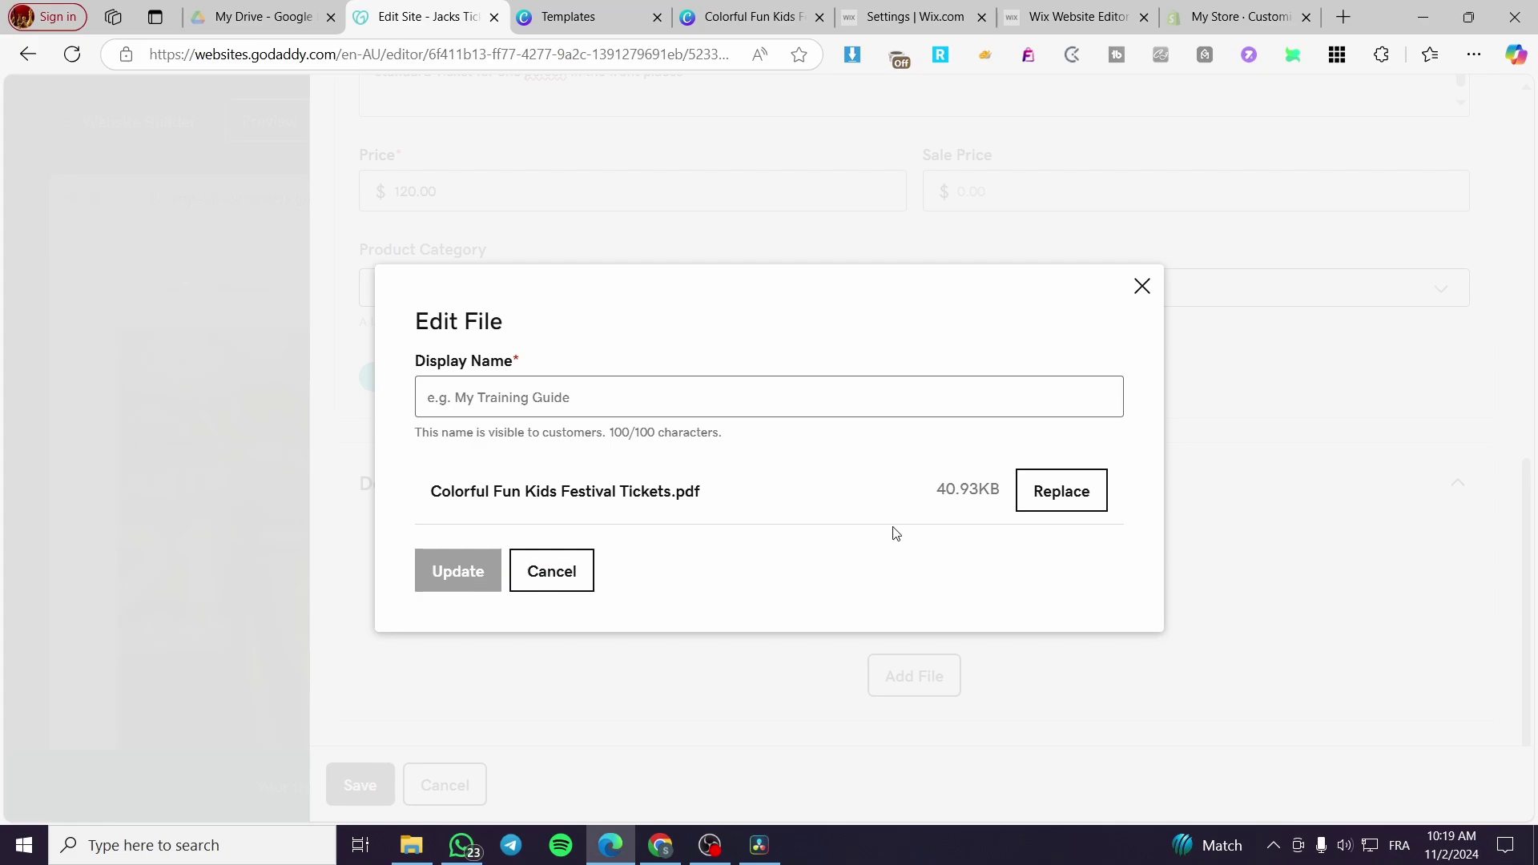
Give the downloadable file the display name 'Ticket for semi-final' and confirm
left_click(509, 390)
type("Tick")
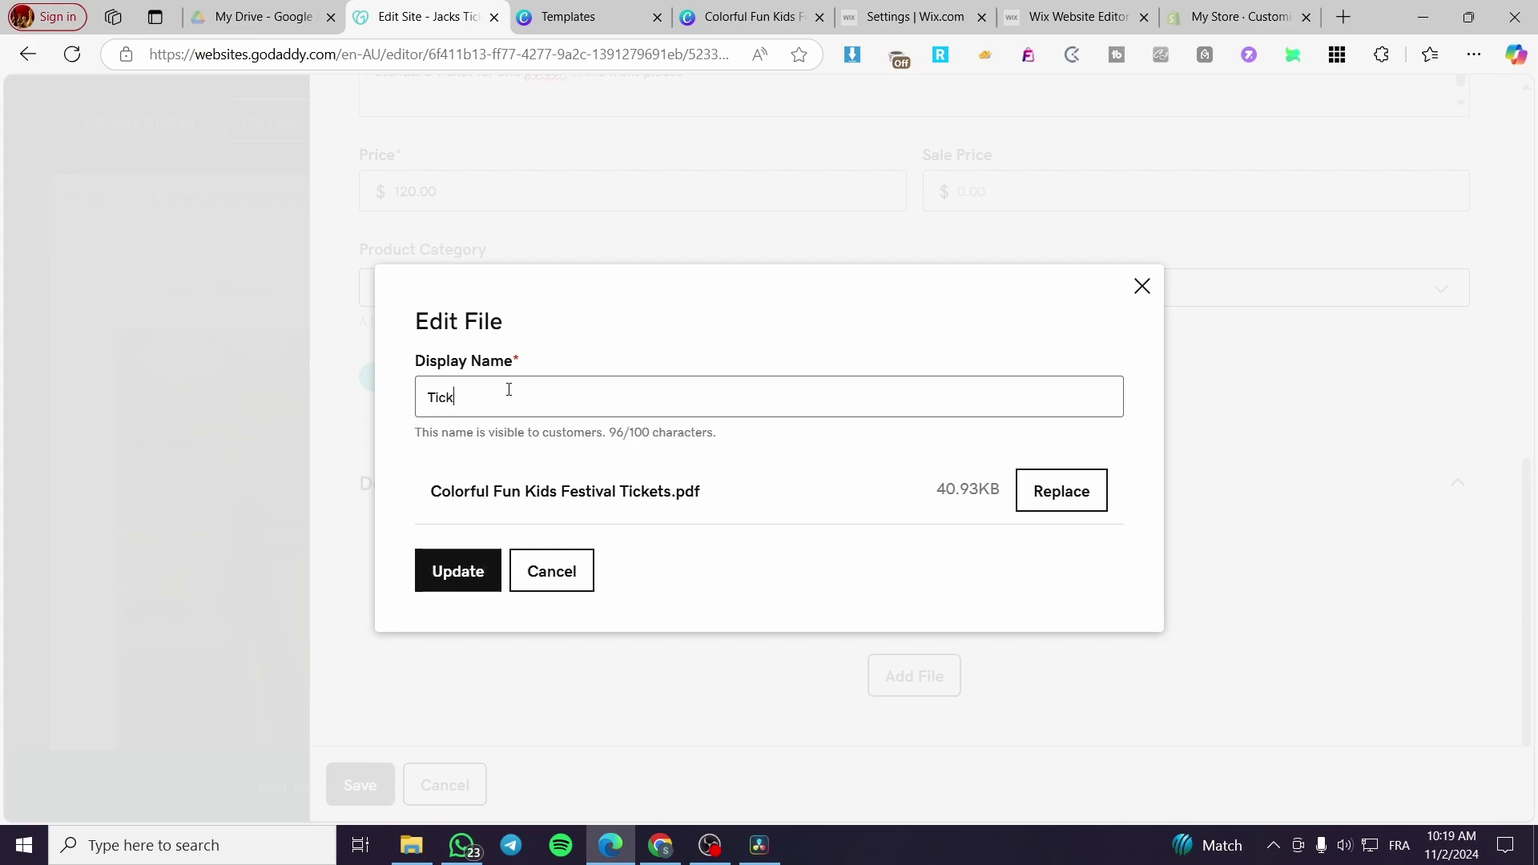
type("et for semi-final")
left_click(453, 569)
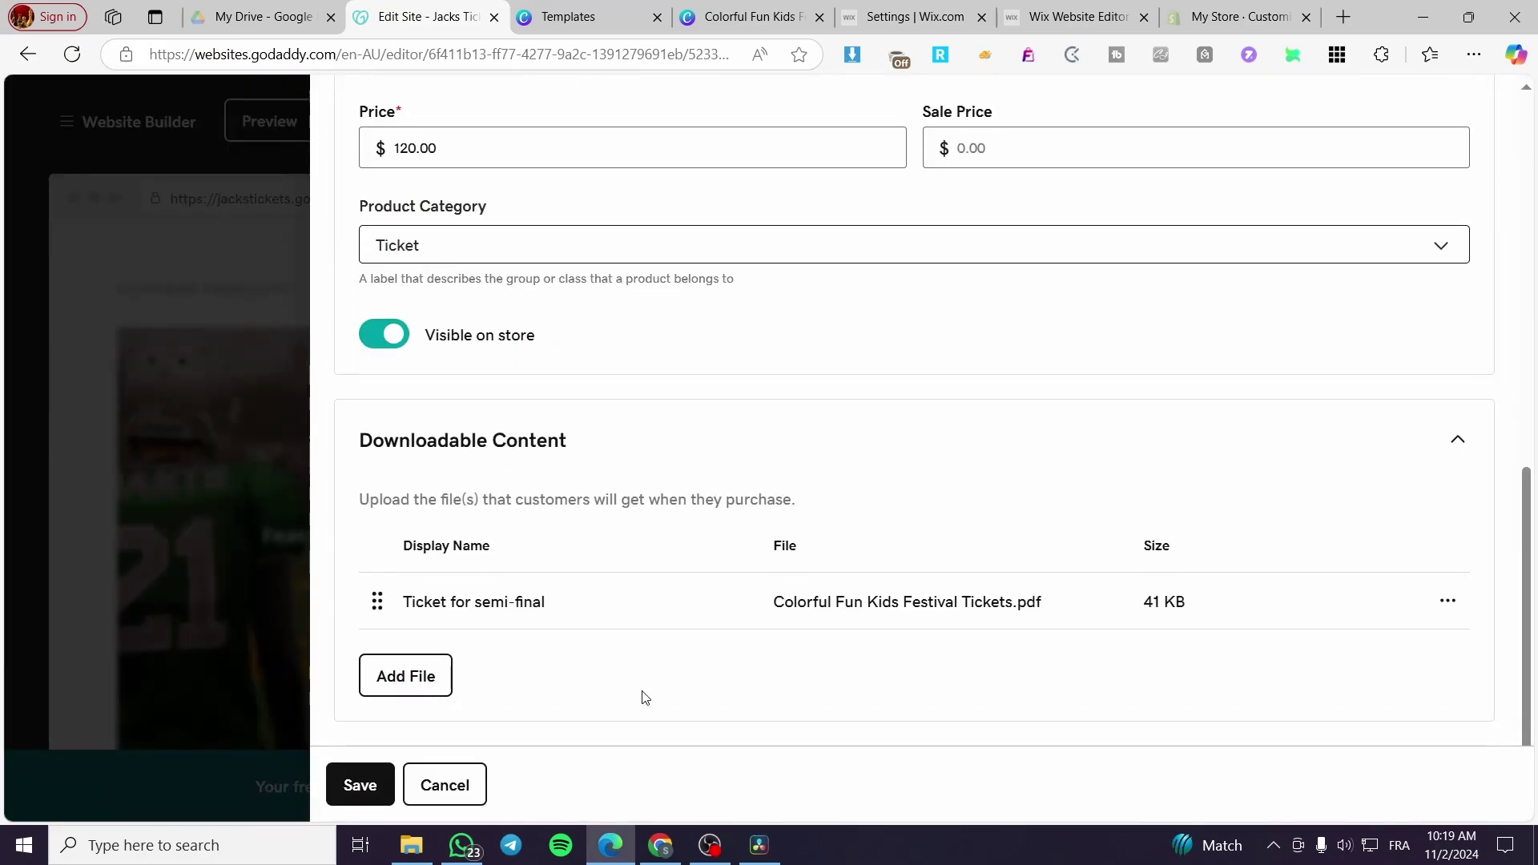
Save the semi-final ticket product, then save again after the PDF upload and error banner
scroll(1000, 558, "up", 10)
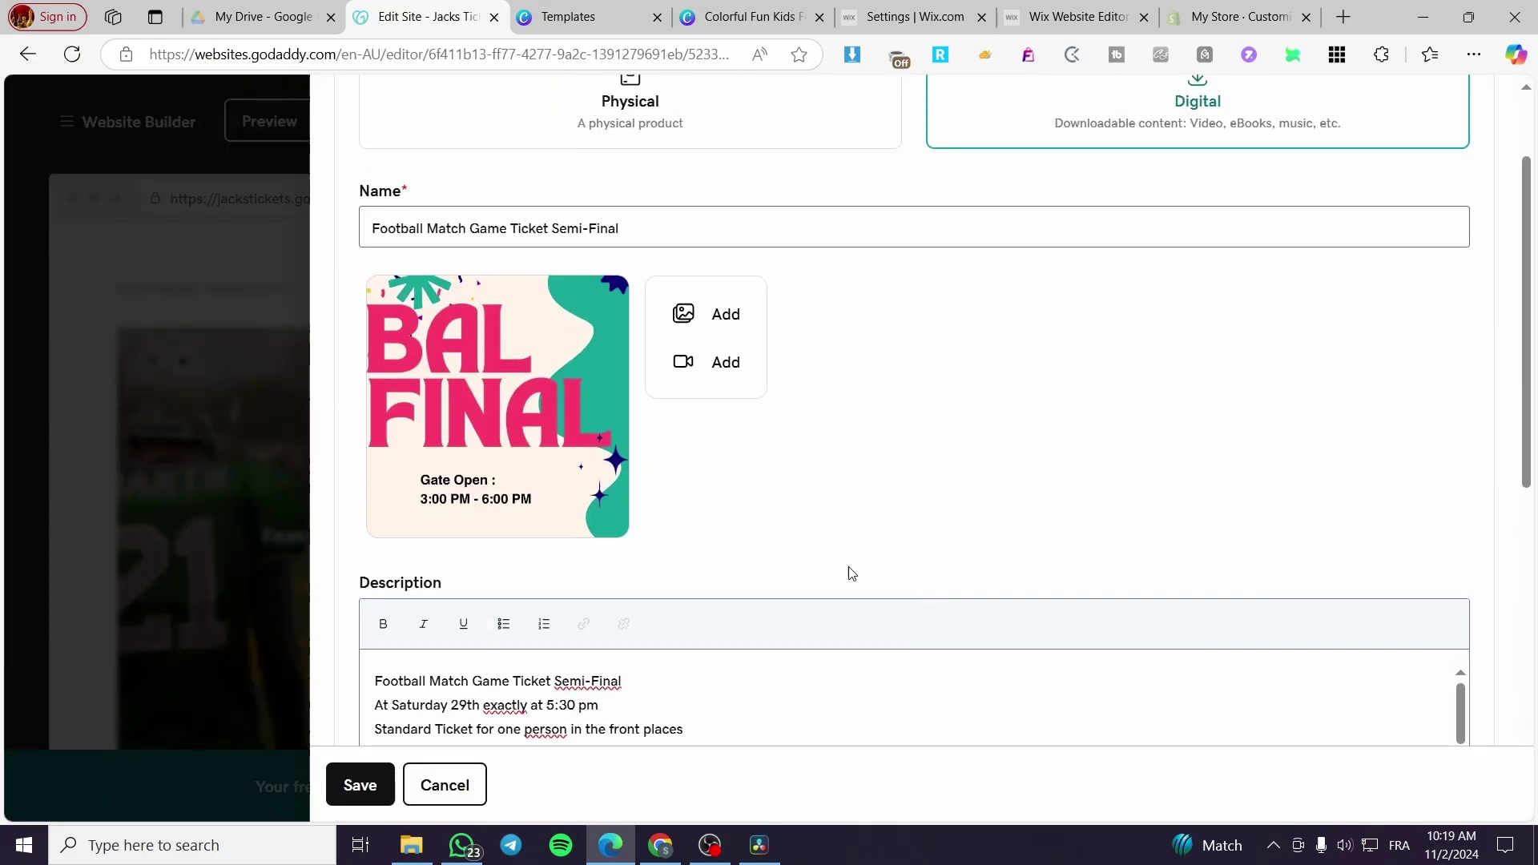
left_click(358, 787)
scroll(953, 605, "up", 2)
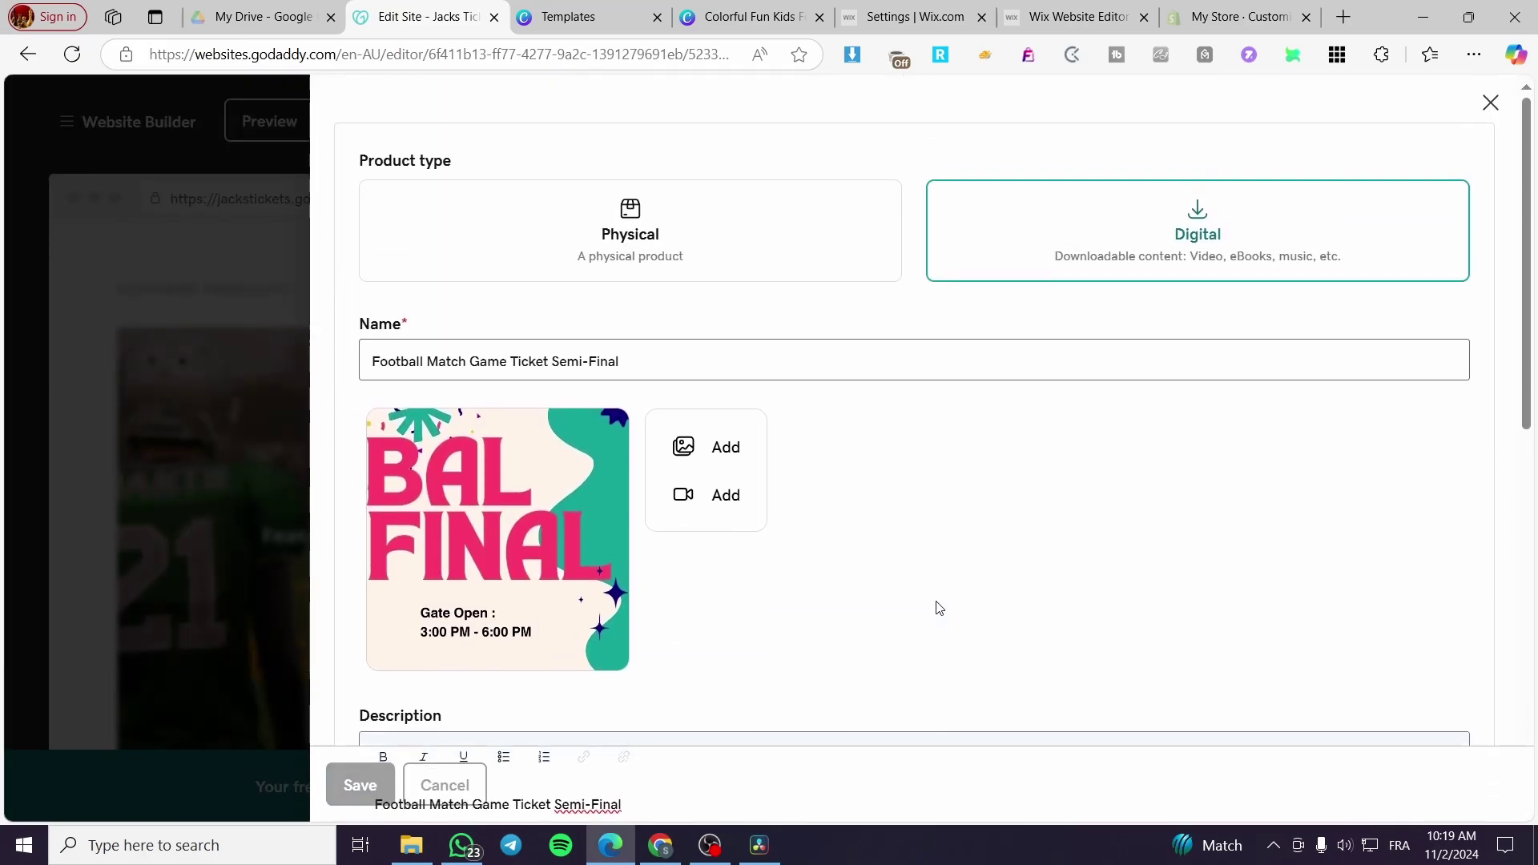
scroll(492, 634, "down", 12)
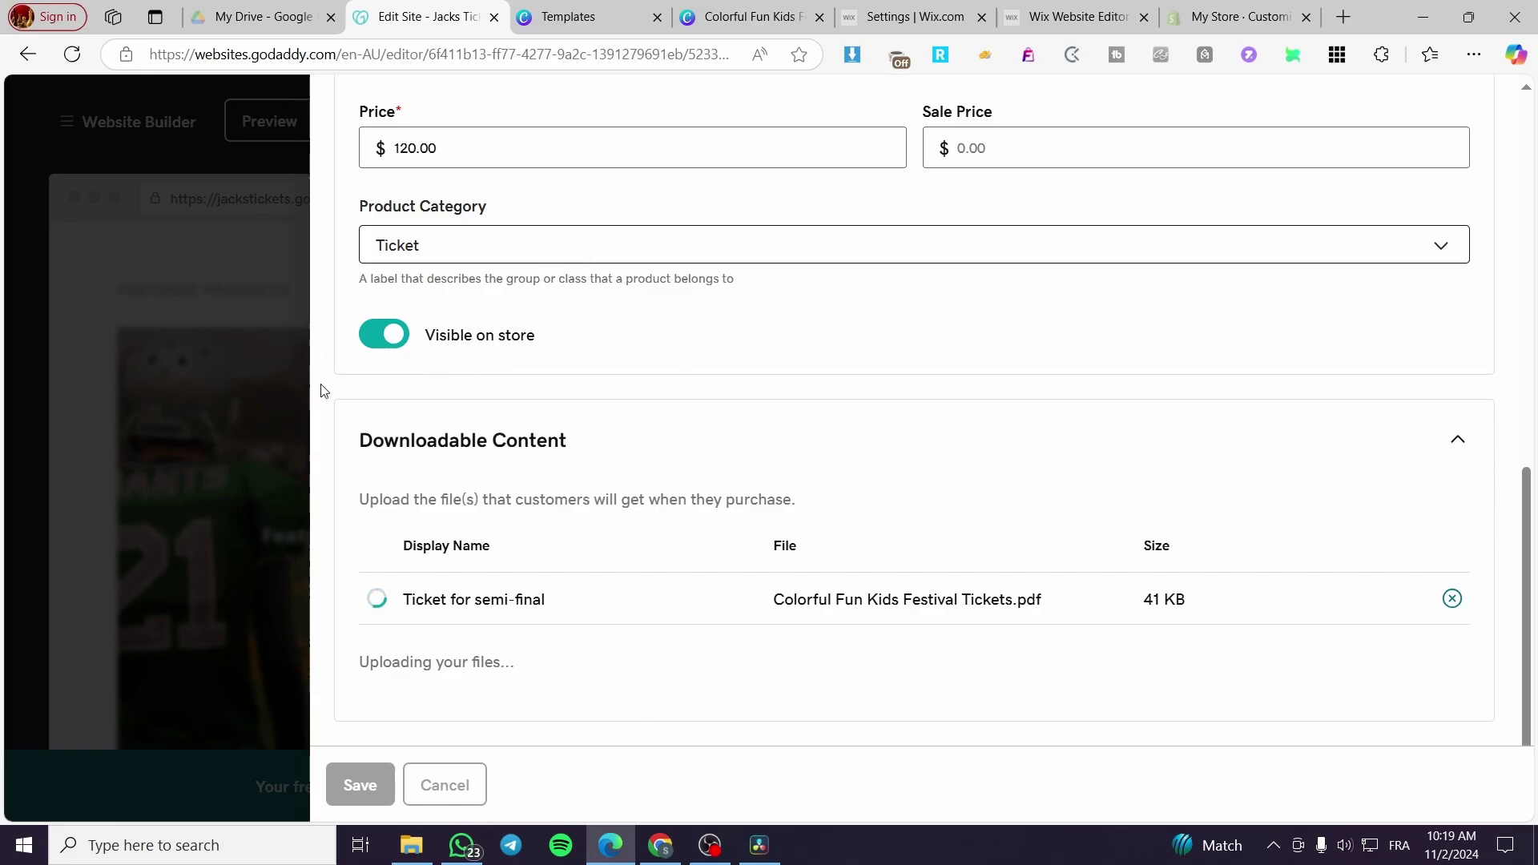
scroll(628, 457, "up", 8)
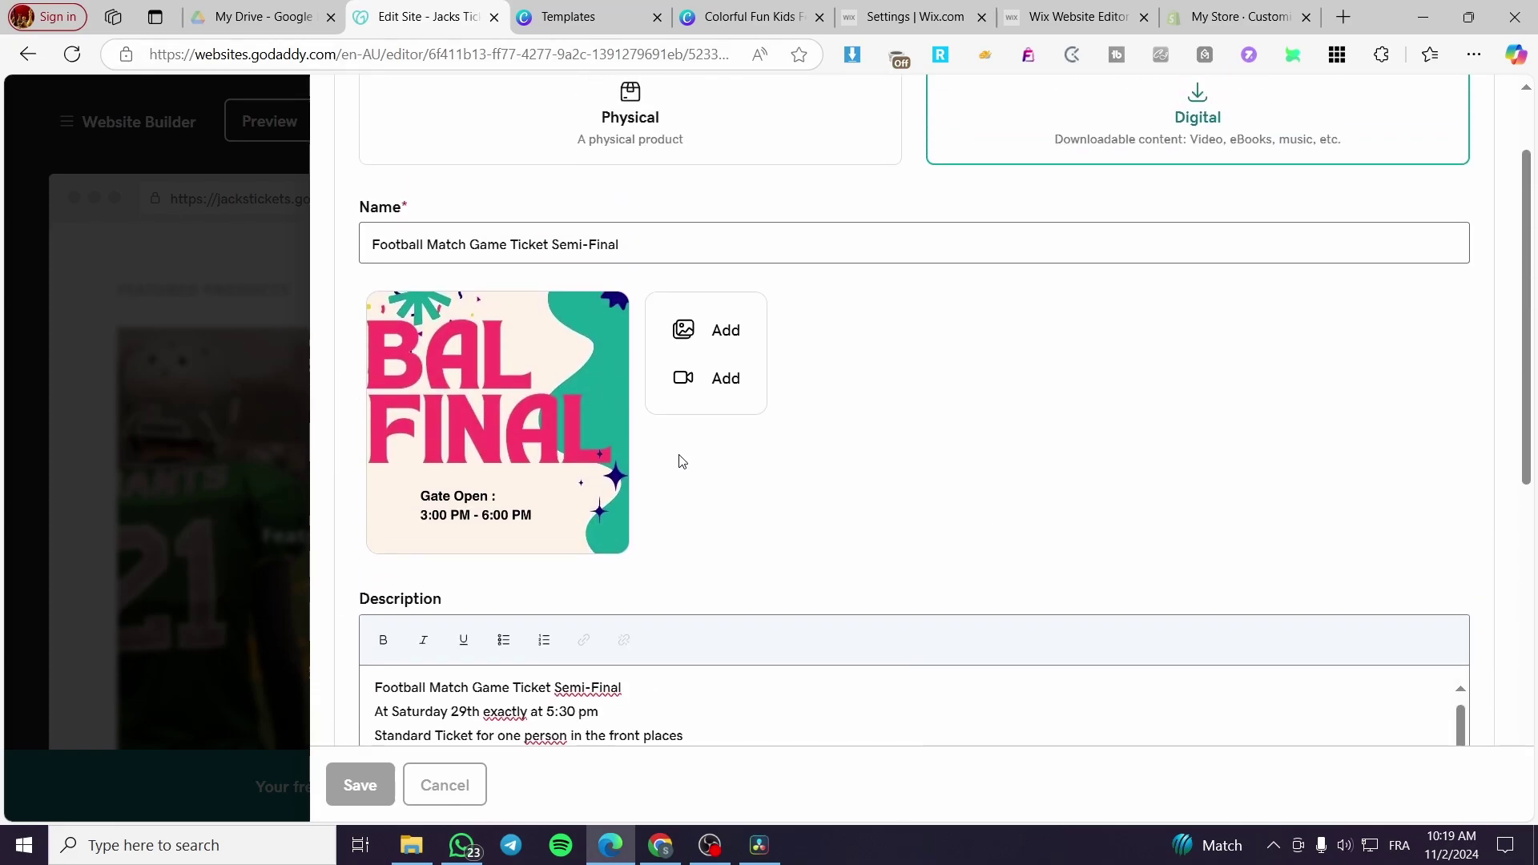
scroll(680, 457, "down", 8)
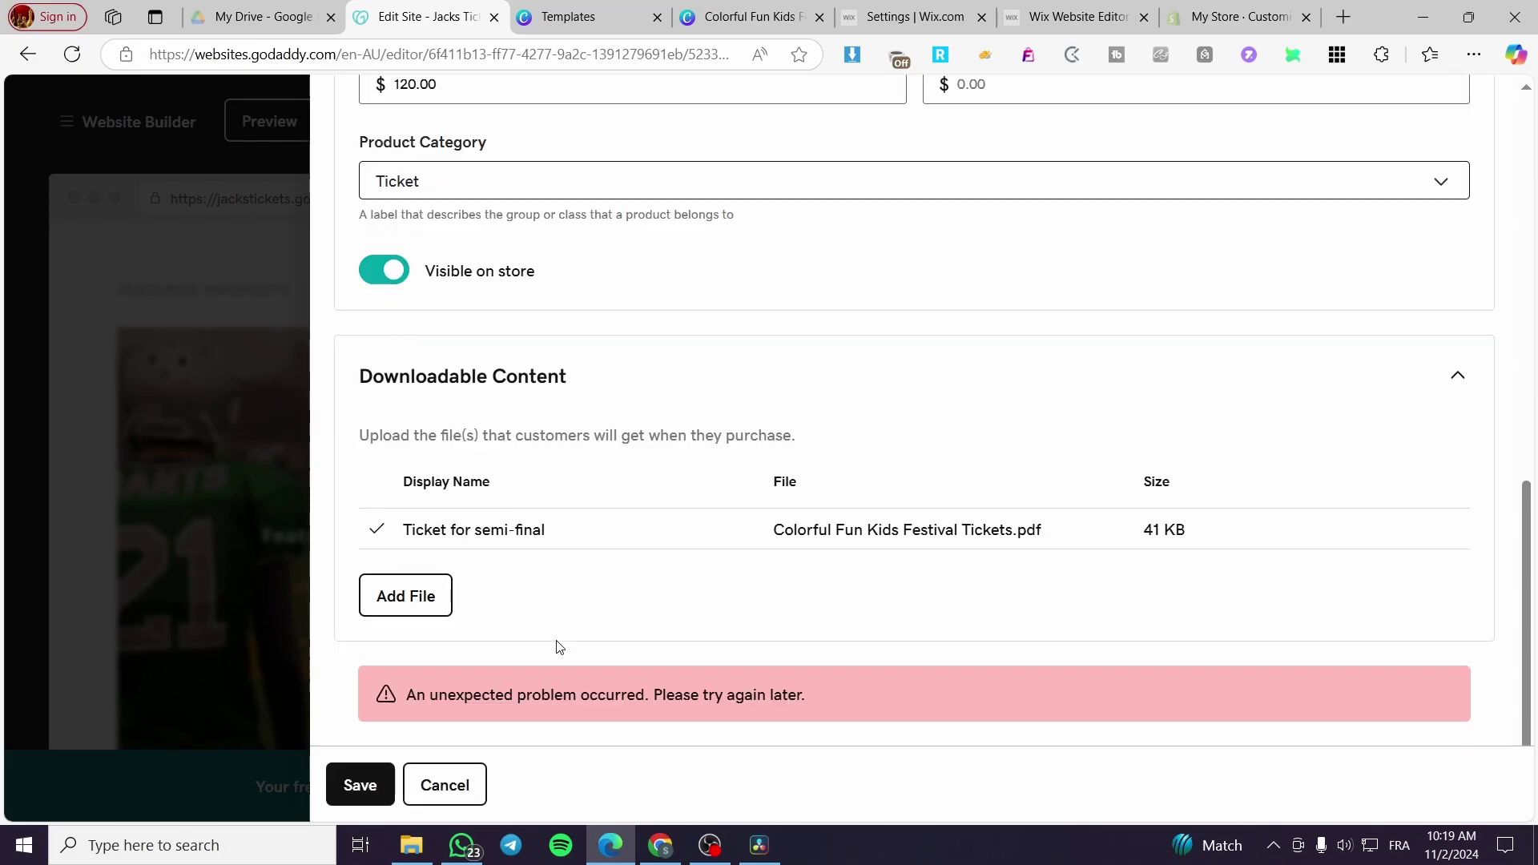
left_click(383, 781)
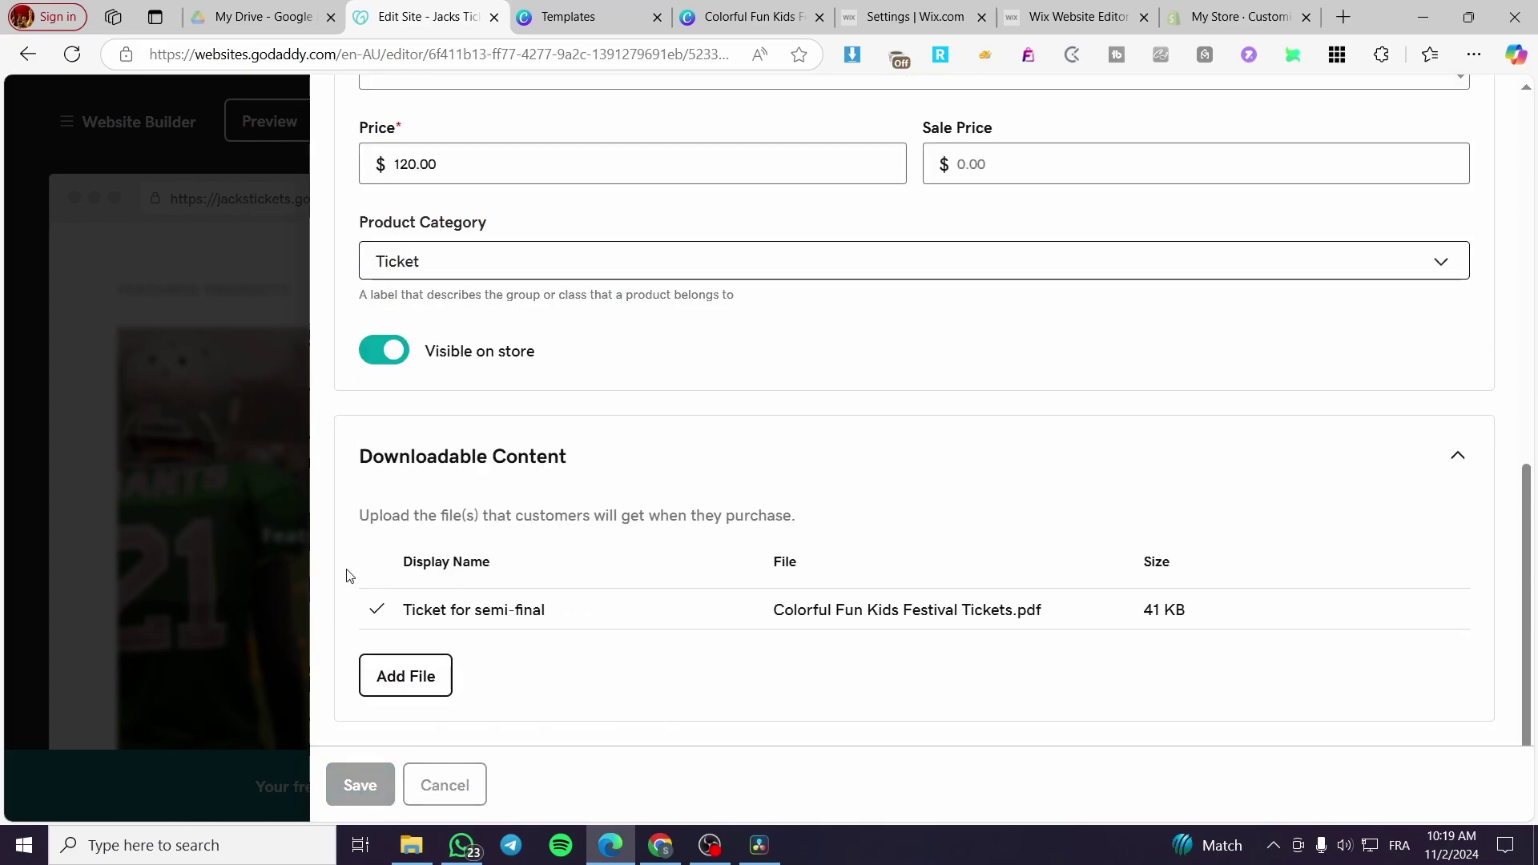